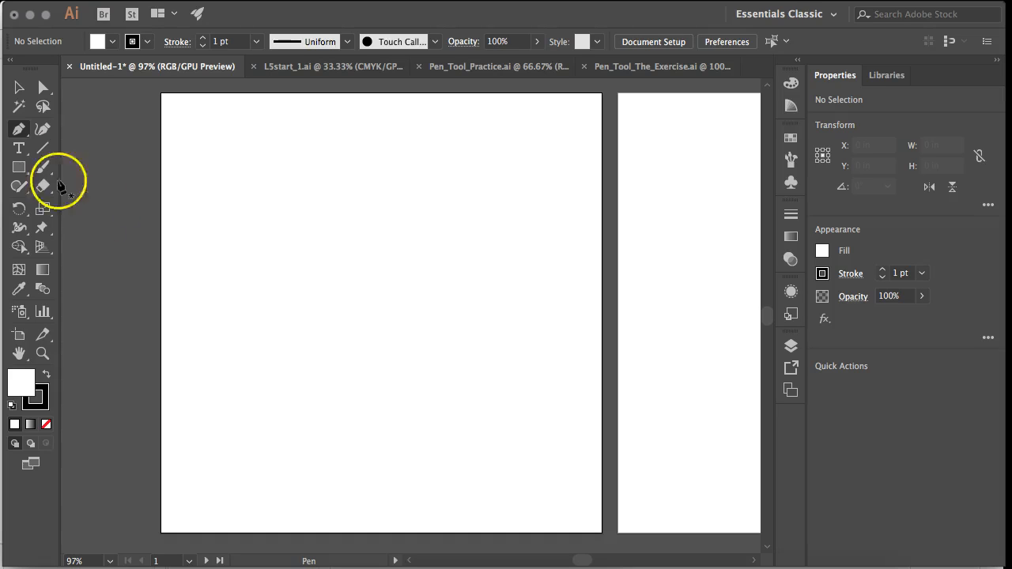
left_click(26, 138)
left_click_drag(25, 139, 84, 188)
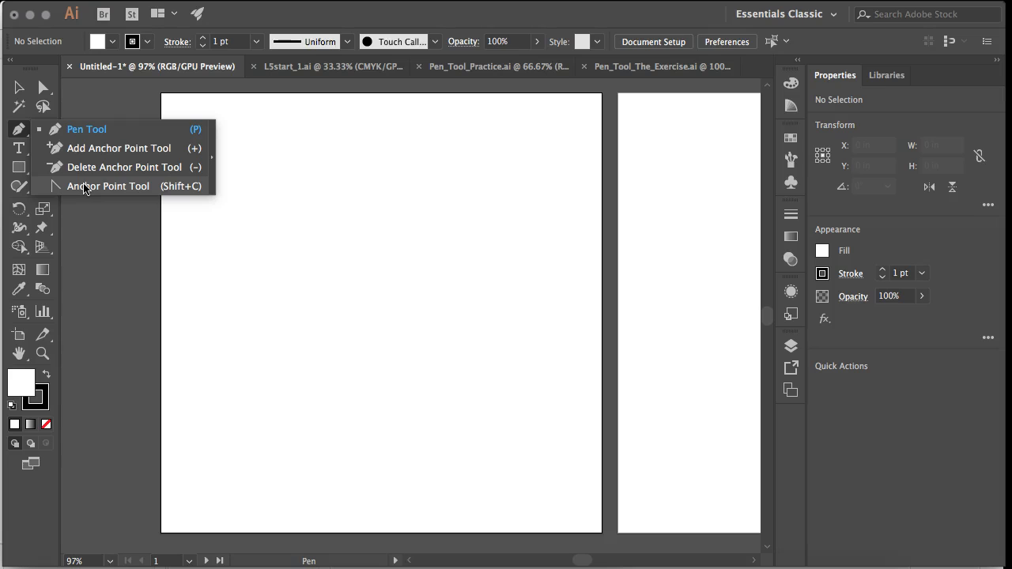
left_click_drag(83, 188, 77, 102)
left_click(45, 131)
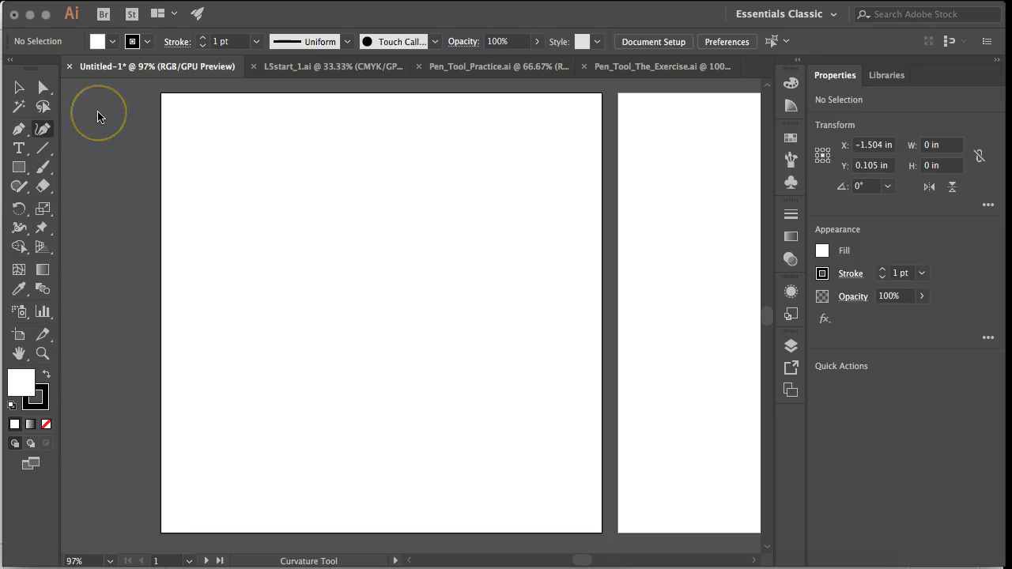
left_click(44, 136)
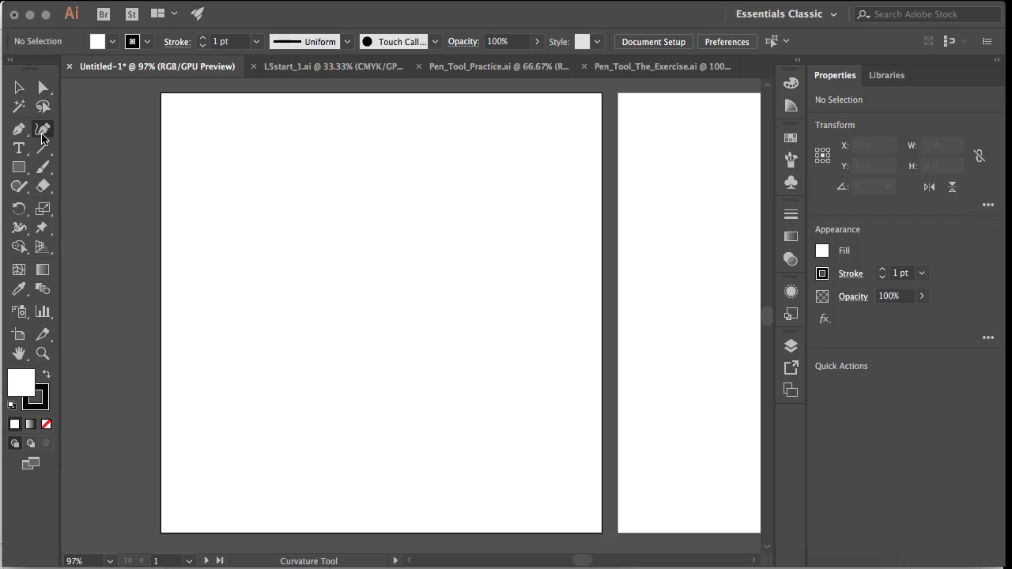
- Draw an open Pen tool path with a horizontal segment, two descending segments and a sharp zigzag, then end the path
left_click(19, 129)
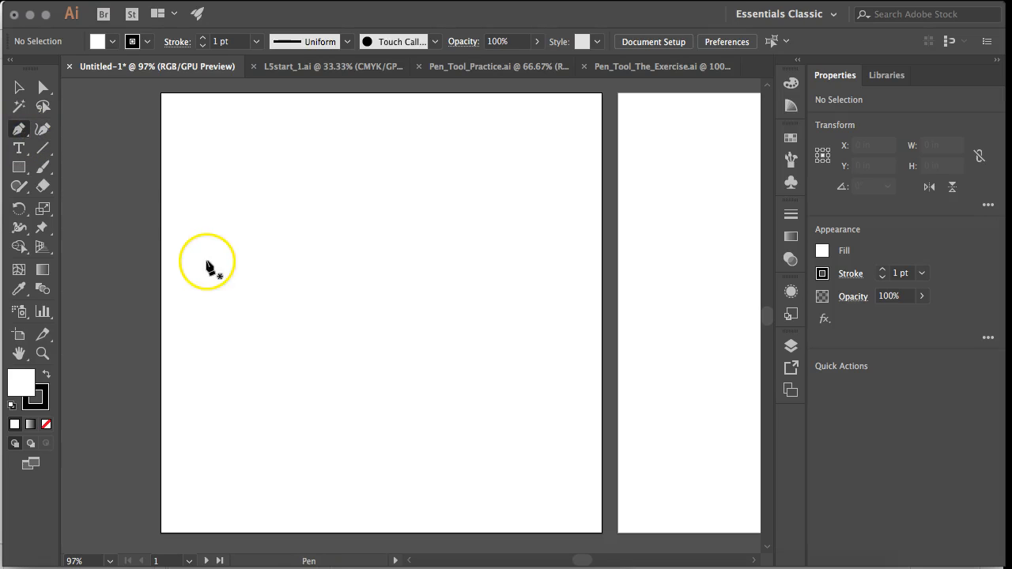
left_click(217, 170)
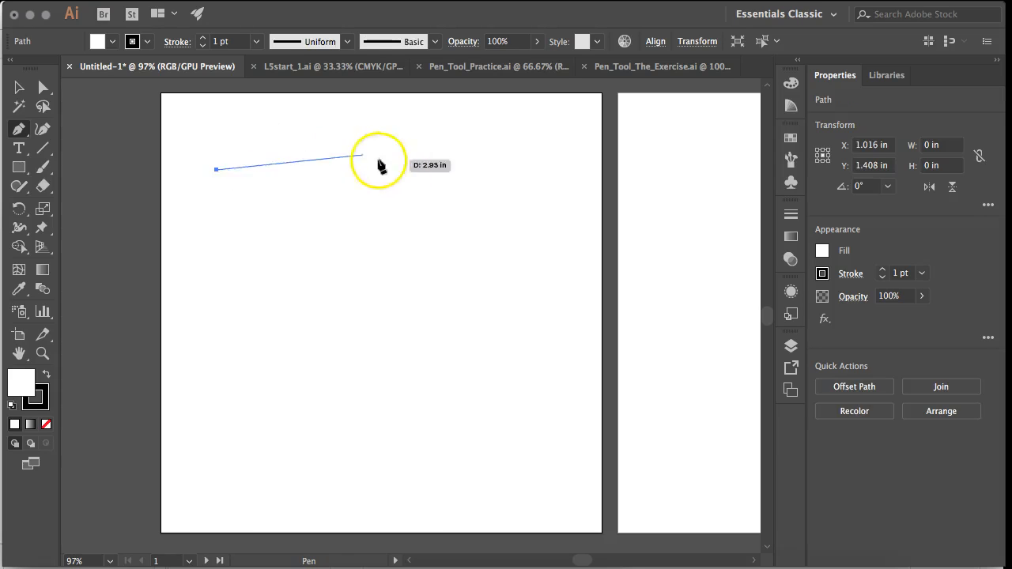
left_click(431, 170)
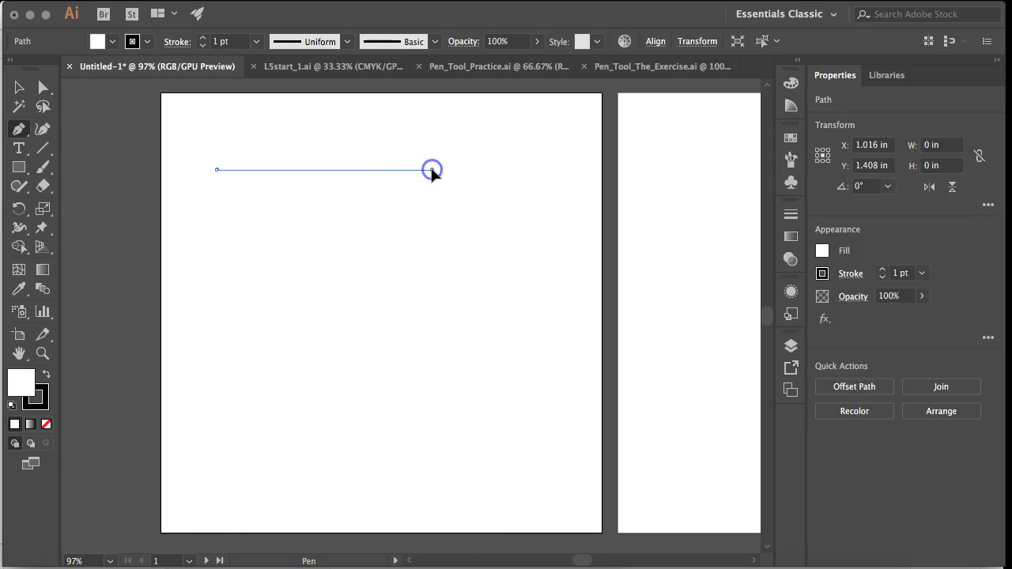
left_click(446, 275)
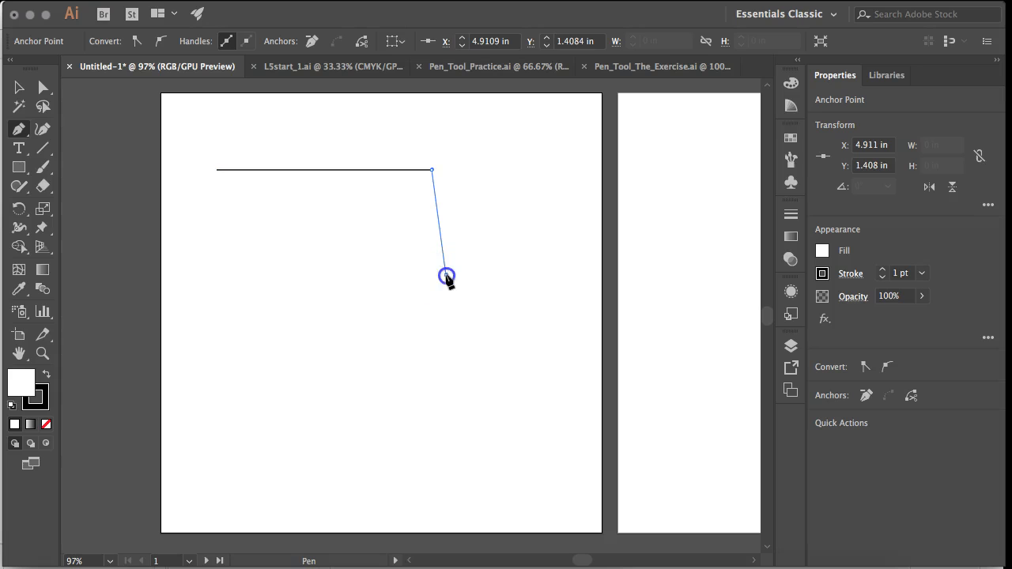
left_click(446, 385)
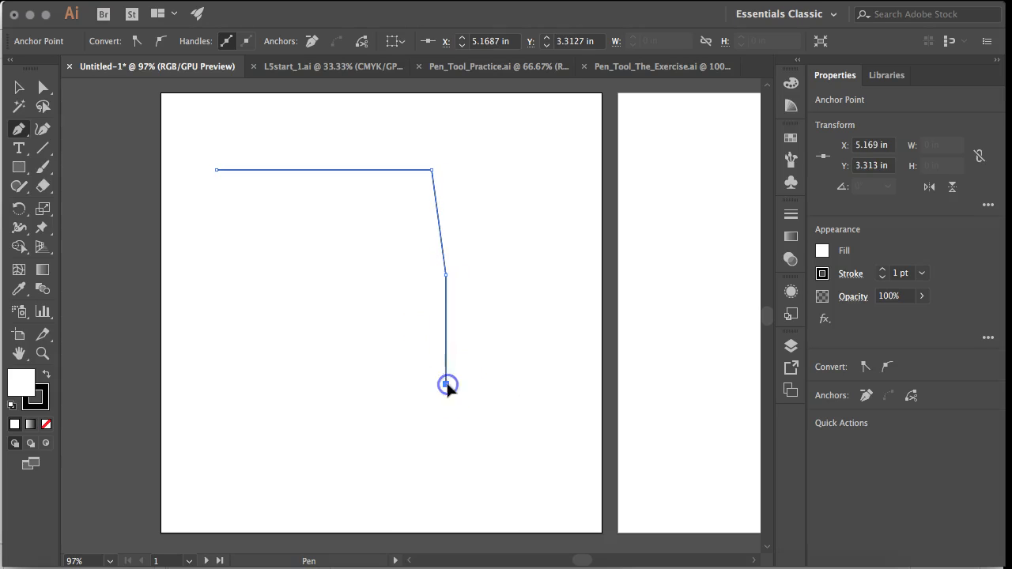
left_click(466, 276)
left_click(486, 388)
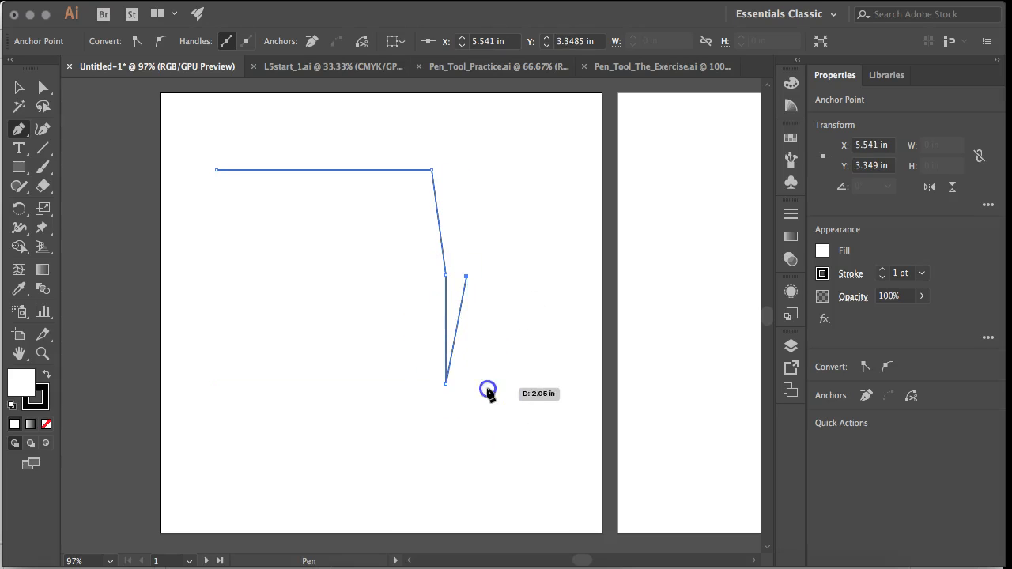
left_click(492, 262)
left_click(529, 382)
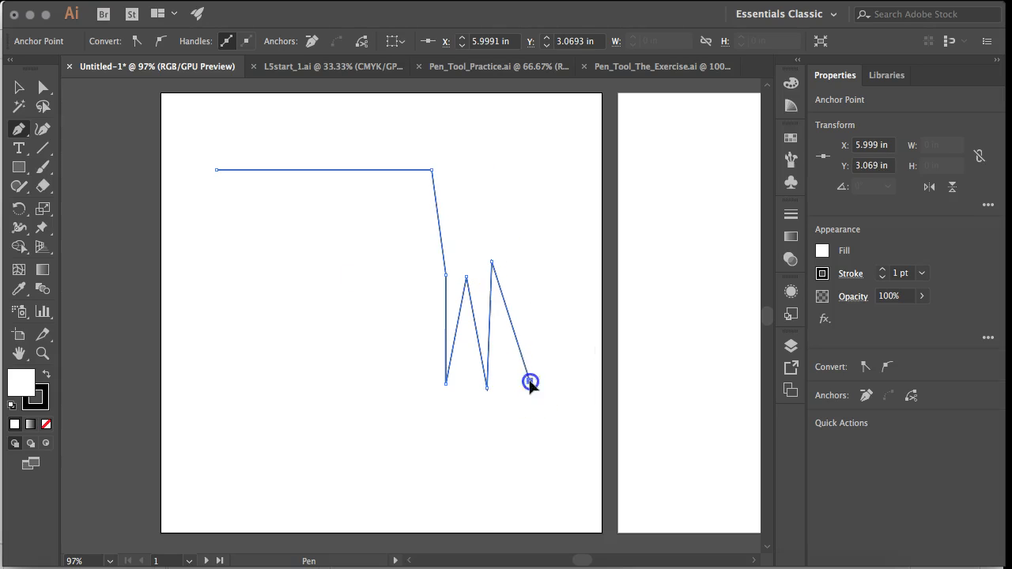
left_click(530, 268)
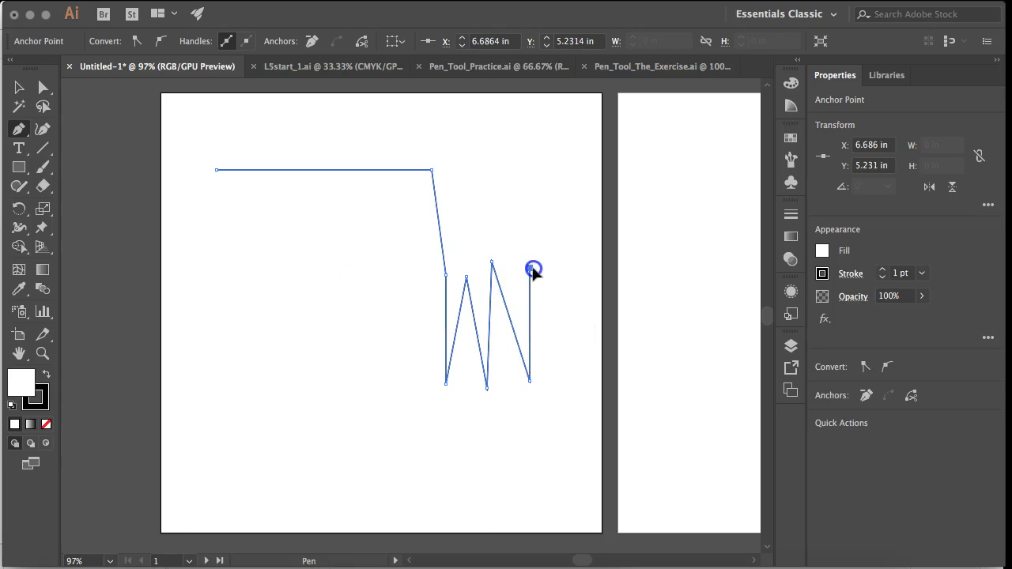
left_click(573, 346, "super")
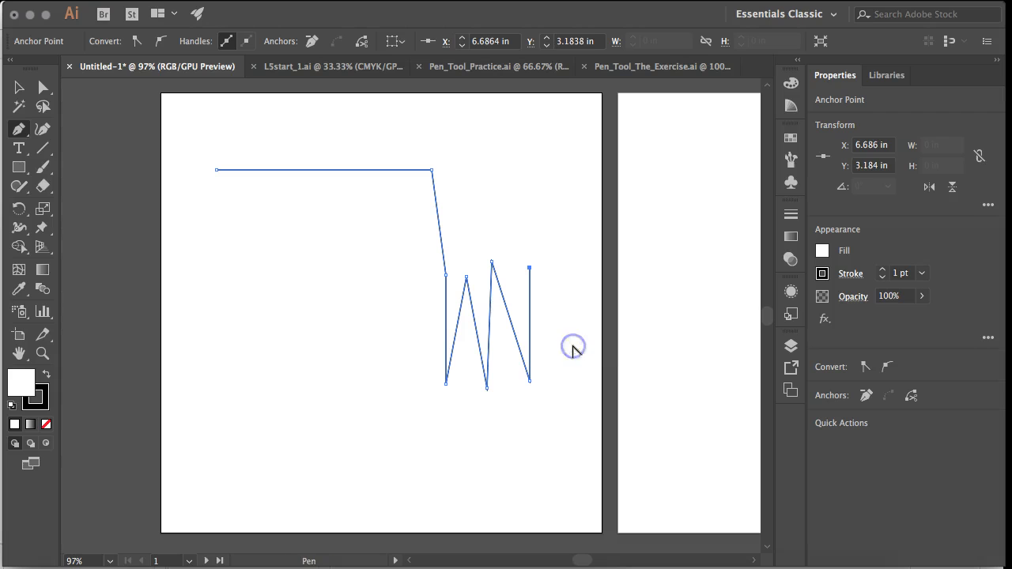
- Draw a closed, tilted four-sided shape with straight edges beneath the horizontal line using the Pen tool
left_click(230, 314)
left_click(287, 409)
left_click(392, 306)
left_click(329, 239)
left_click(241, 314)
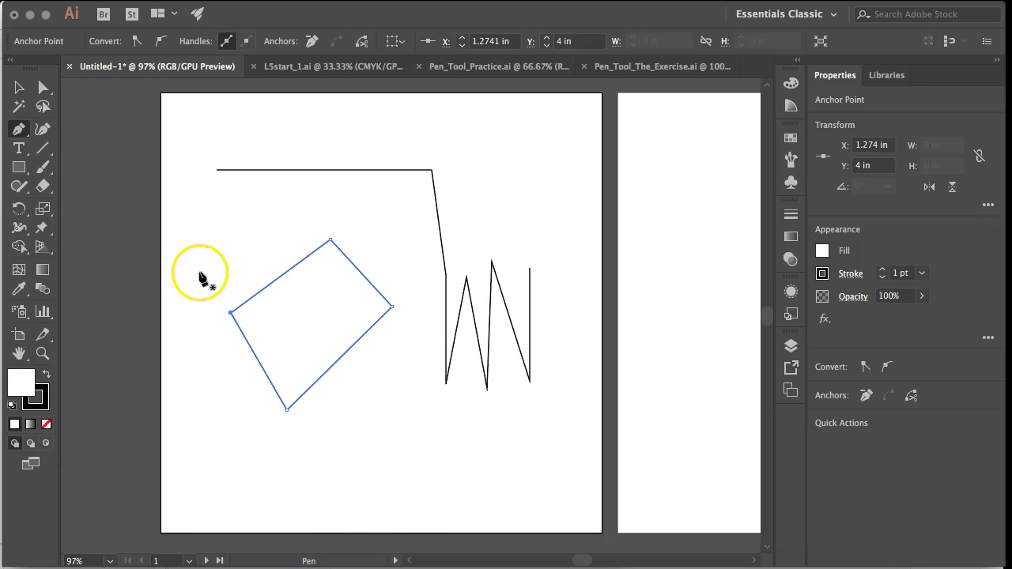
- Select the zigzag path and the four-sided shape together and delete them
key("v")
left_click_drag(178, 123, 583, 444)
key("Delete")
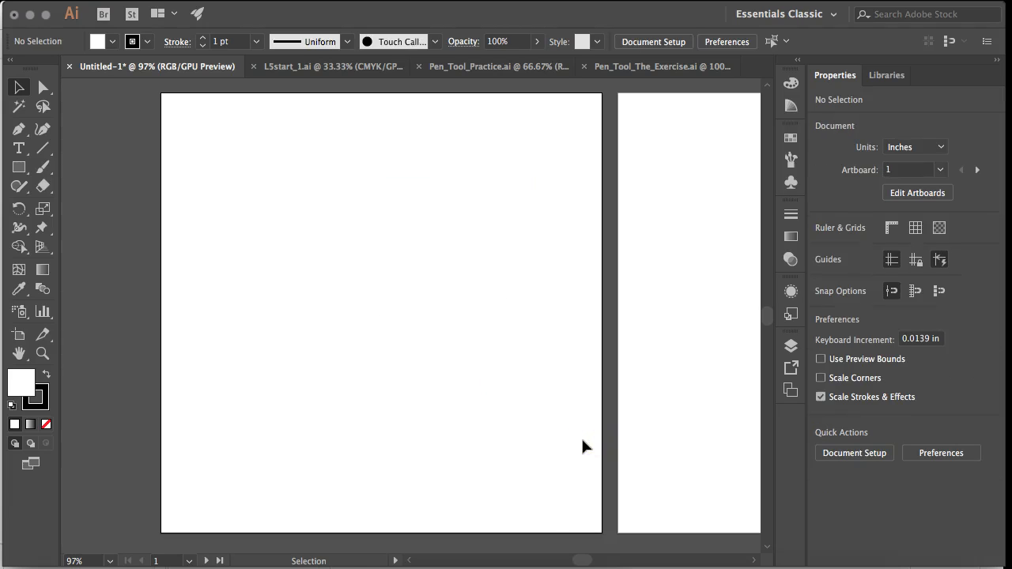
- Set the fill to None for new Pen tool paths
key("p")
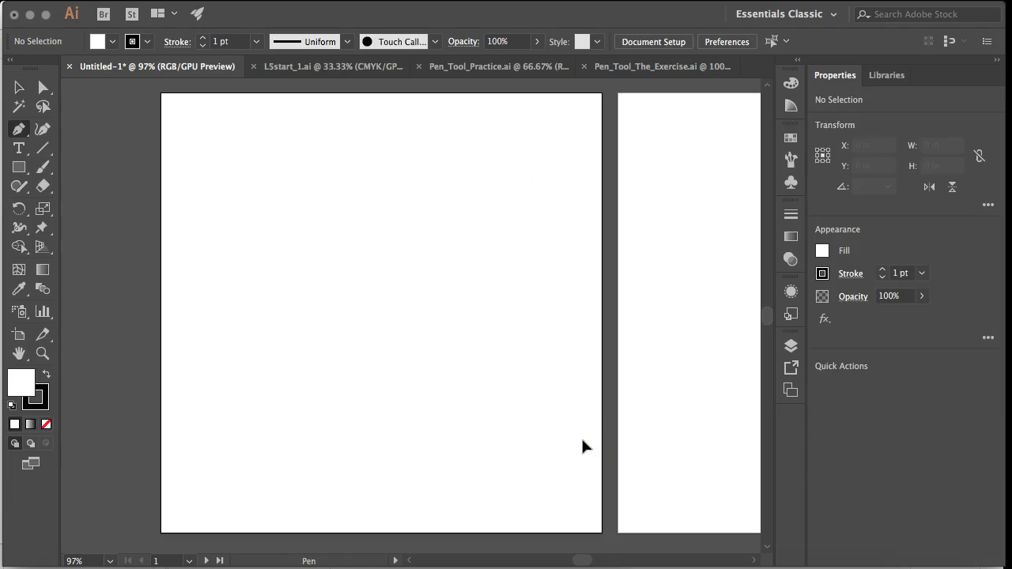
left_click(113, 44)
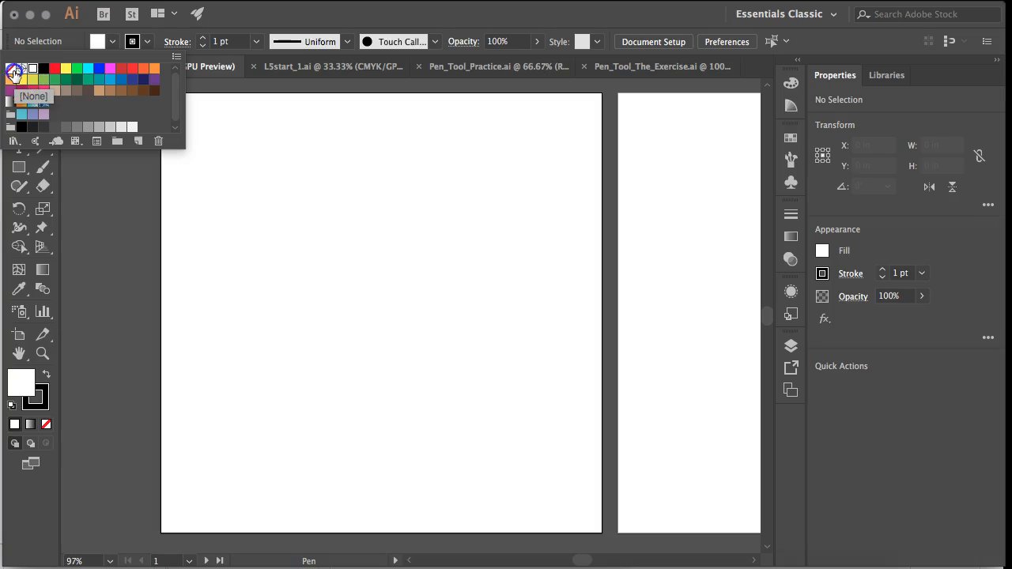
left_click(14, 73)
left_click(151, 38)
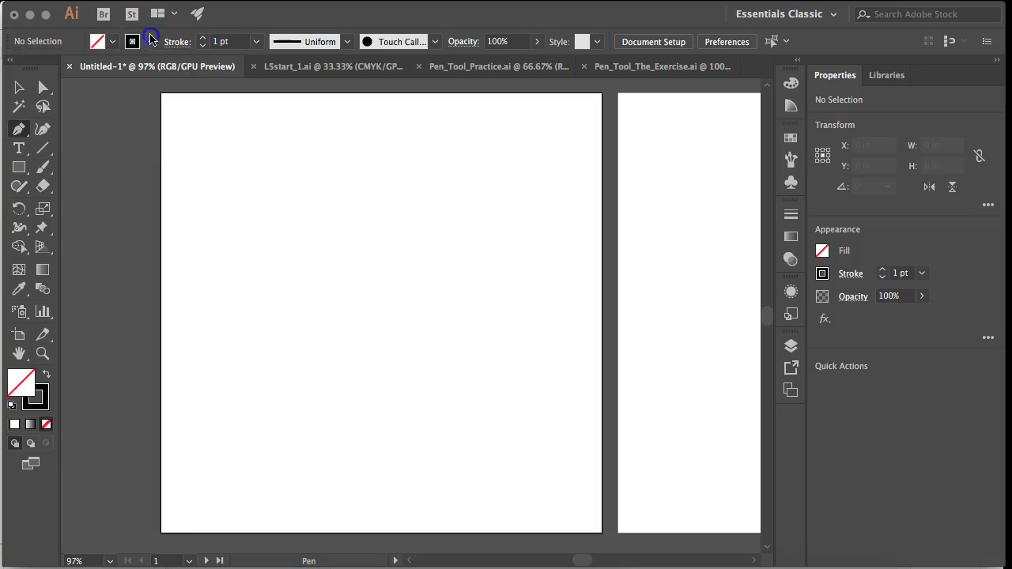
left_click(226, 210)
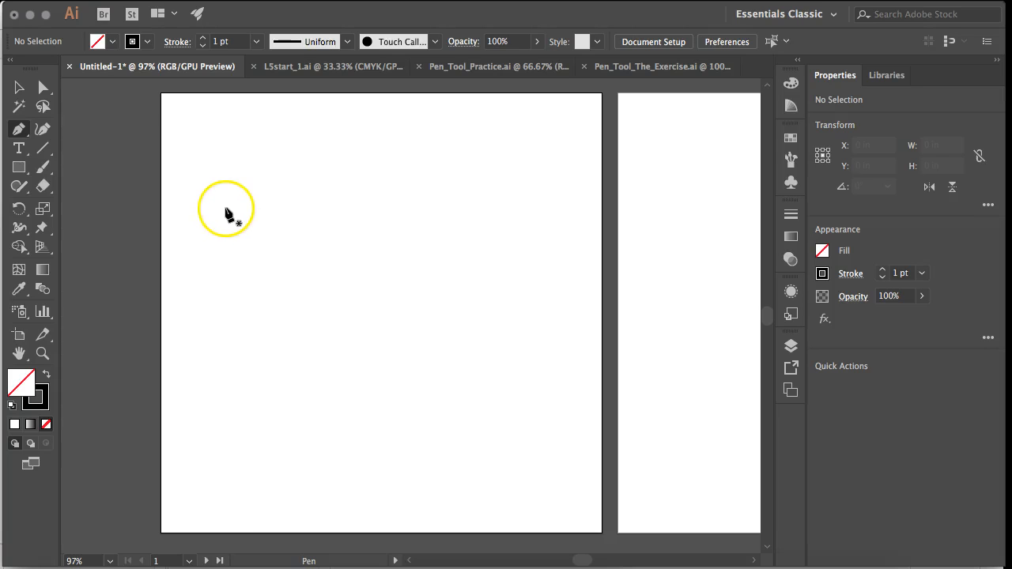
- Set the fill to cyan and draw an open, rising zigzag path with eleven corner points across the upper artboard
left_click(112, 42)
left_click(88, 68)
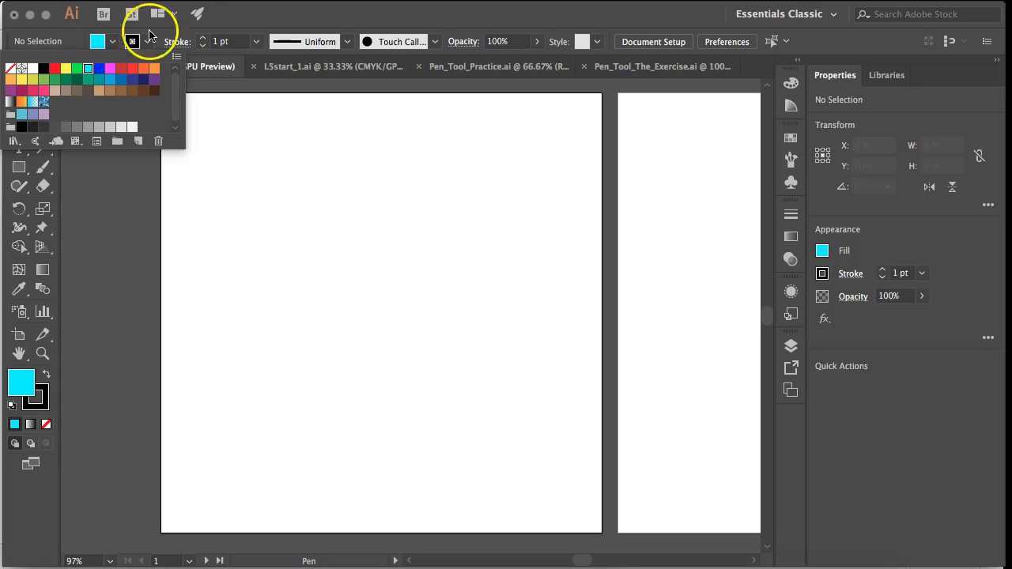
left_click(203, 202)
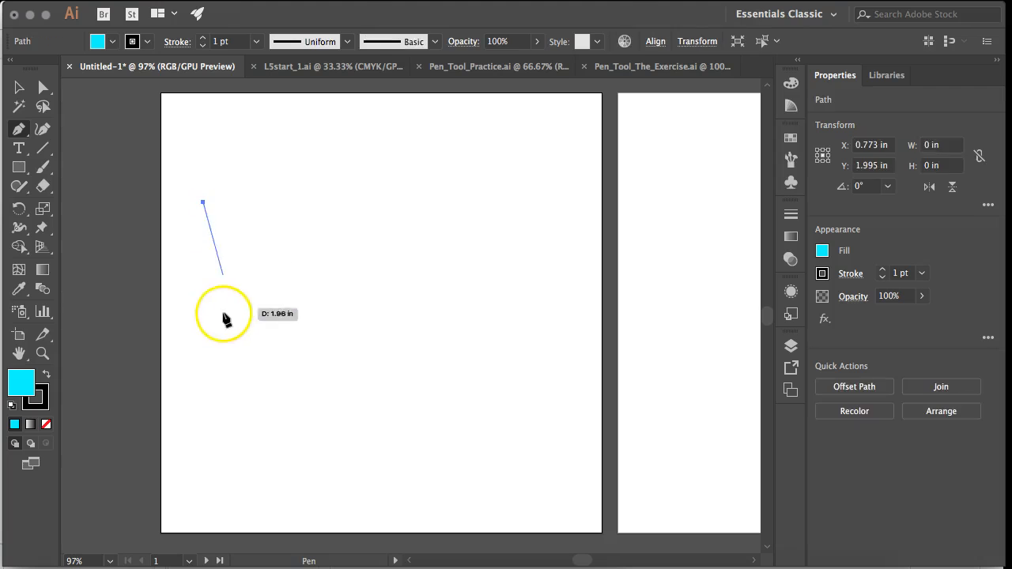
left_click(223, 312)
left_click(247, 212)
left_click(277, 342)
left_click(289, 202)
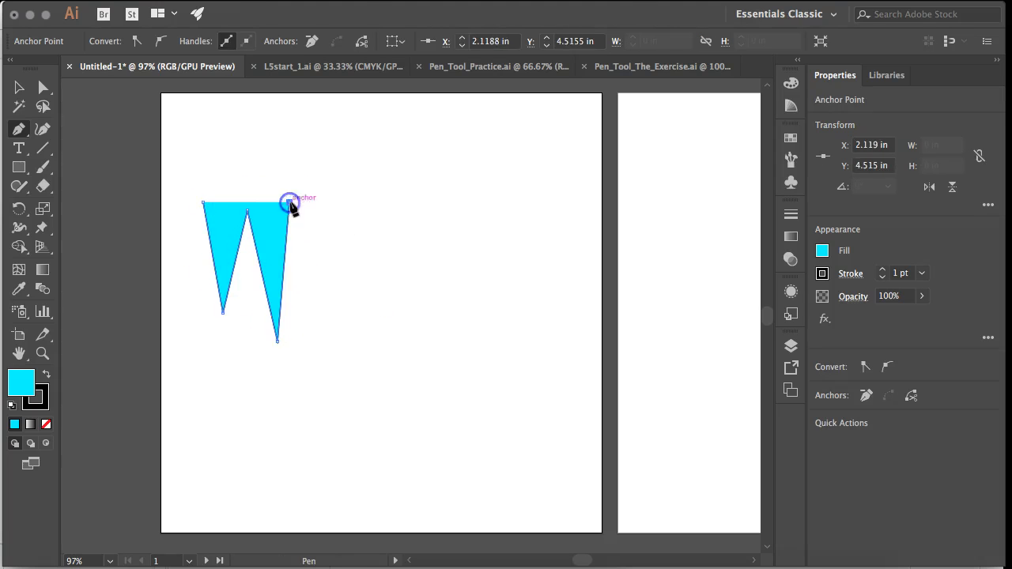
left_click(333, 278)
left_click(338, 179)
left_click(385, 259)
left_click(409, 149)
left_click(462, 194)
left_click(458, 124)
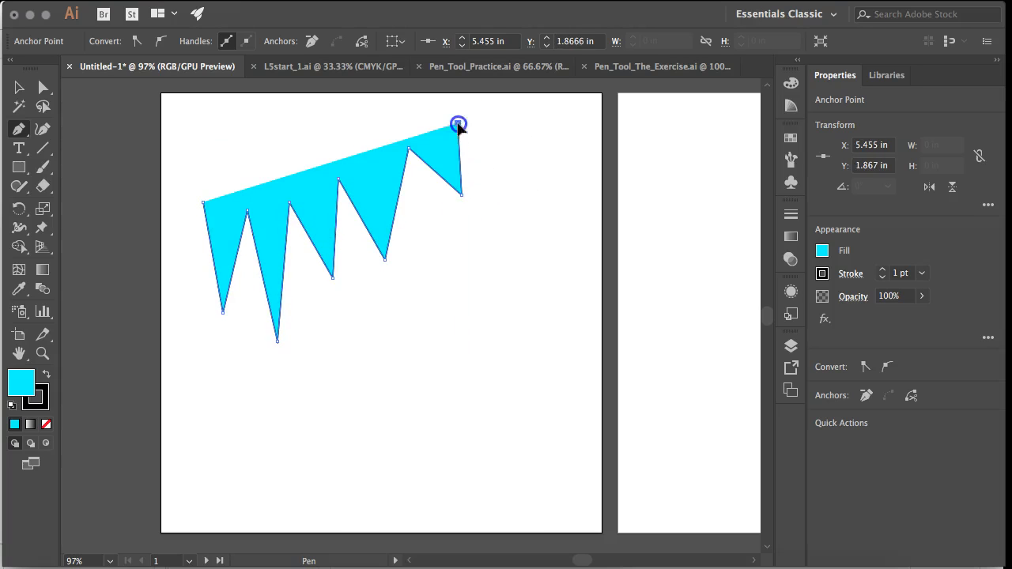
key("Escape")
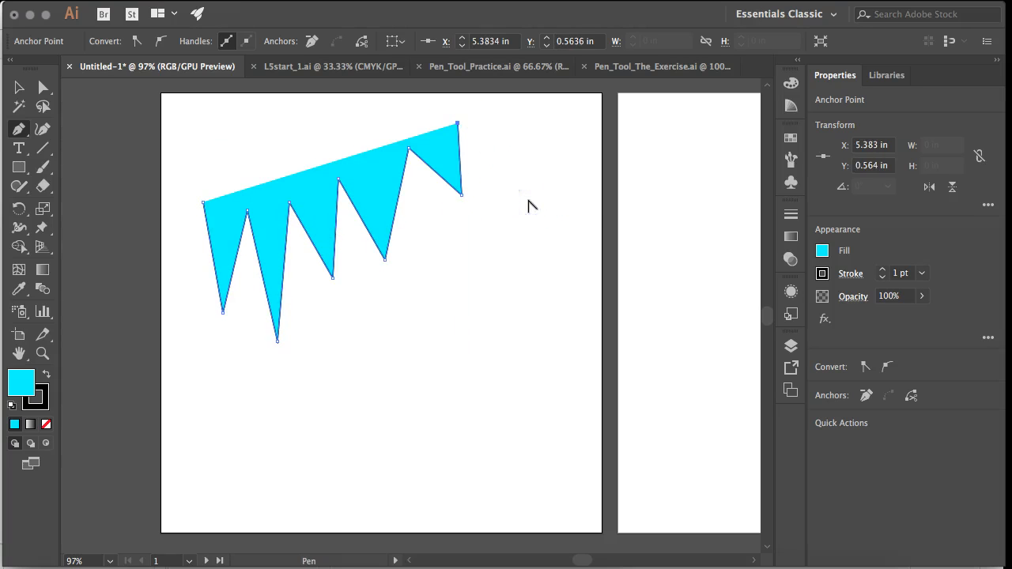
- Select the cyan zigzag path and delete it from the artboard
left_click(18, 93)
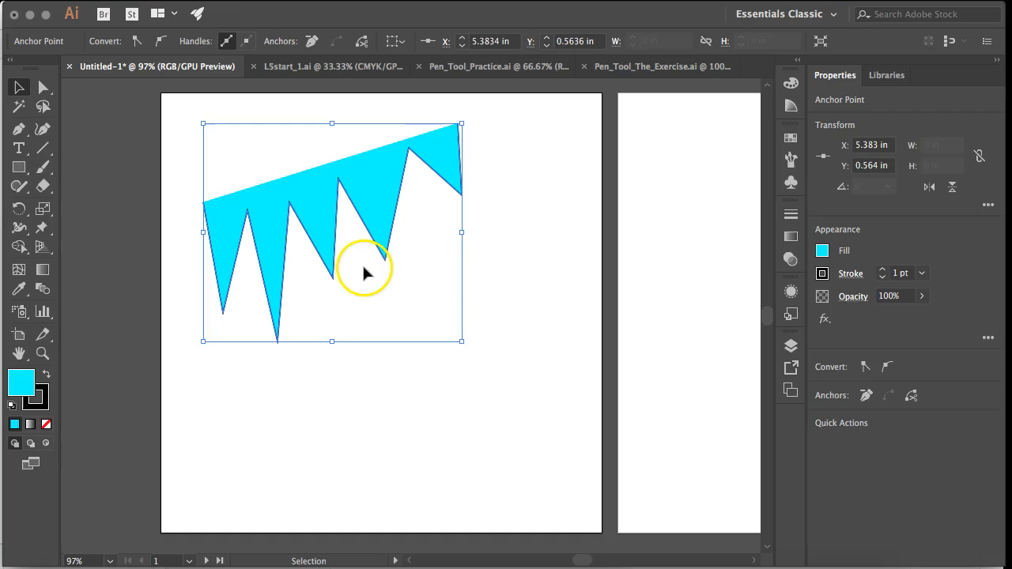
left_click(534, 307)
left_click_drag(529, 295, 197, 151)
key("Delete")
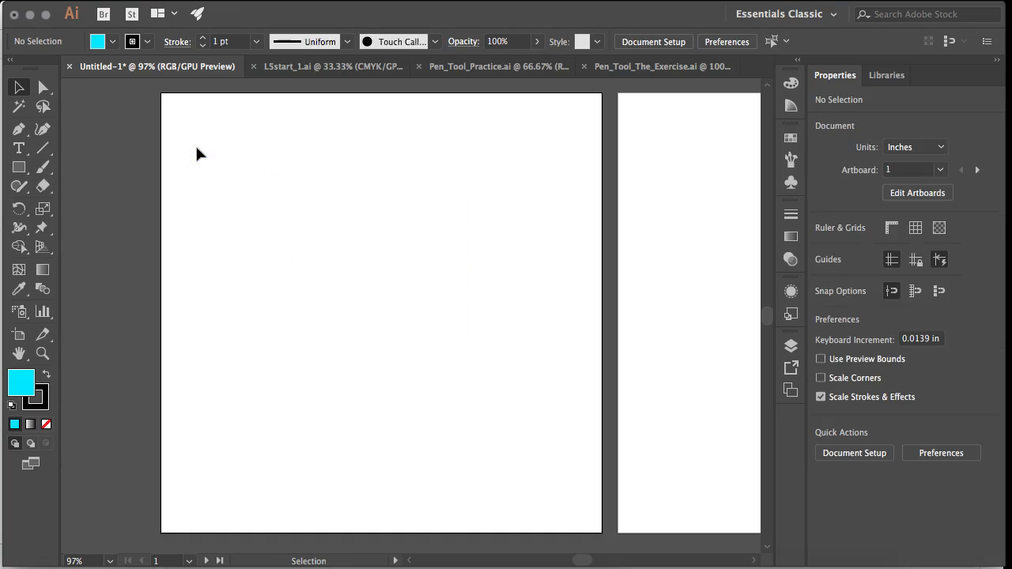
- Activate the Pen tool again and change its fill from cyan to None
key("p")
left_click(107, 41)
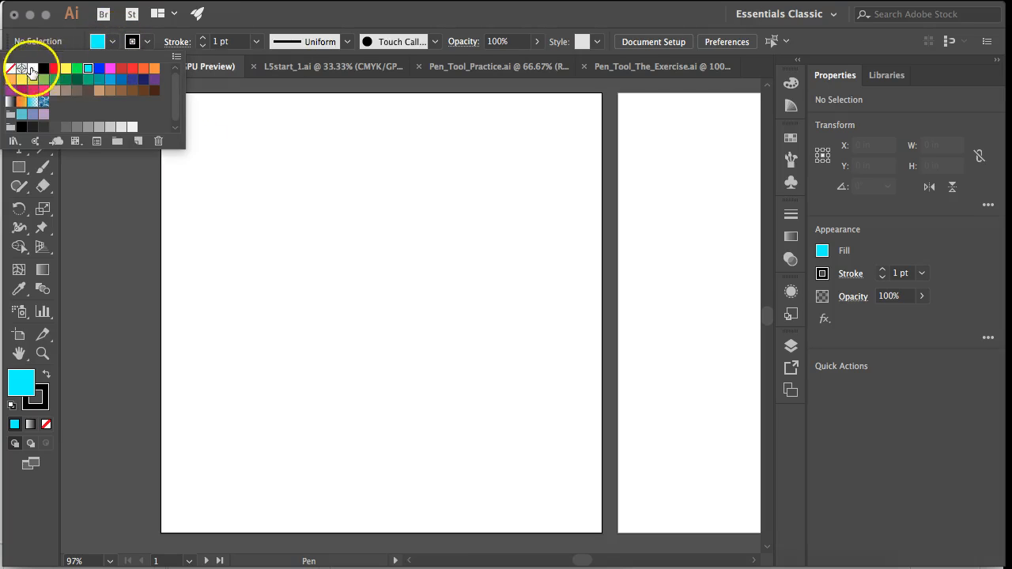
left_click(10, 68)
left_click(269, 19)
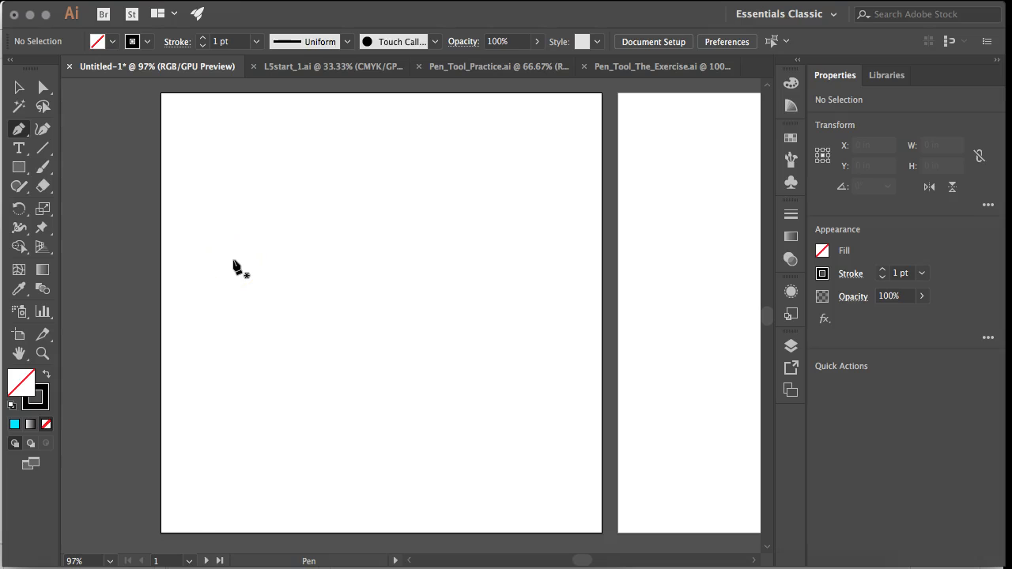
- Draw a straight horizontal path about 5.5 in long with five anchor points near the artboard's upper edge, and end it
key("super+equal")
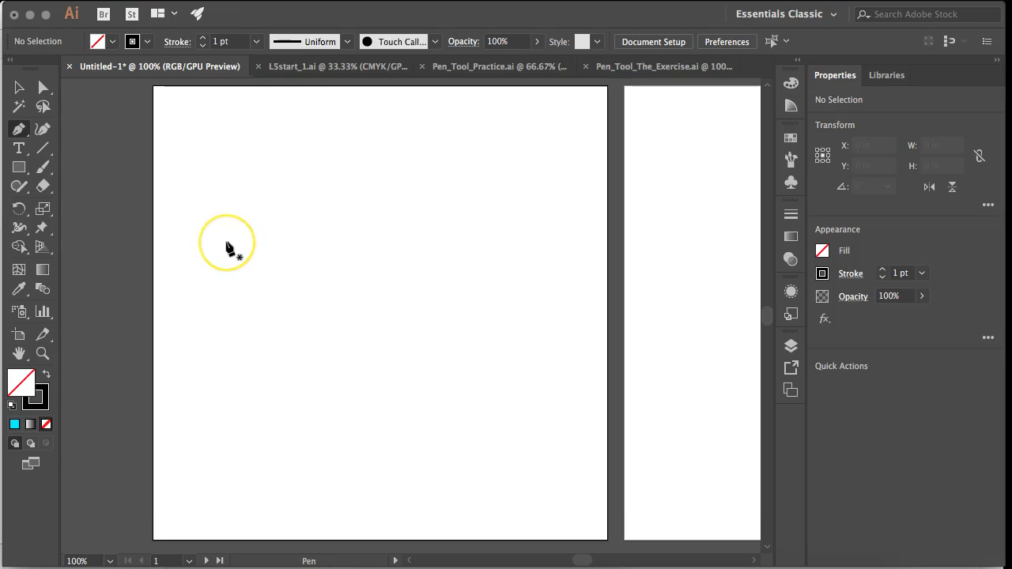
key("super+equal")
scroll(230, 250, "left", 3)
scroll(230, 250, "up", 5)
left_click_drag(150, 268, 177, 361)
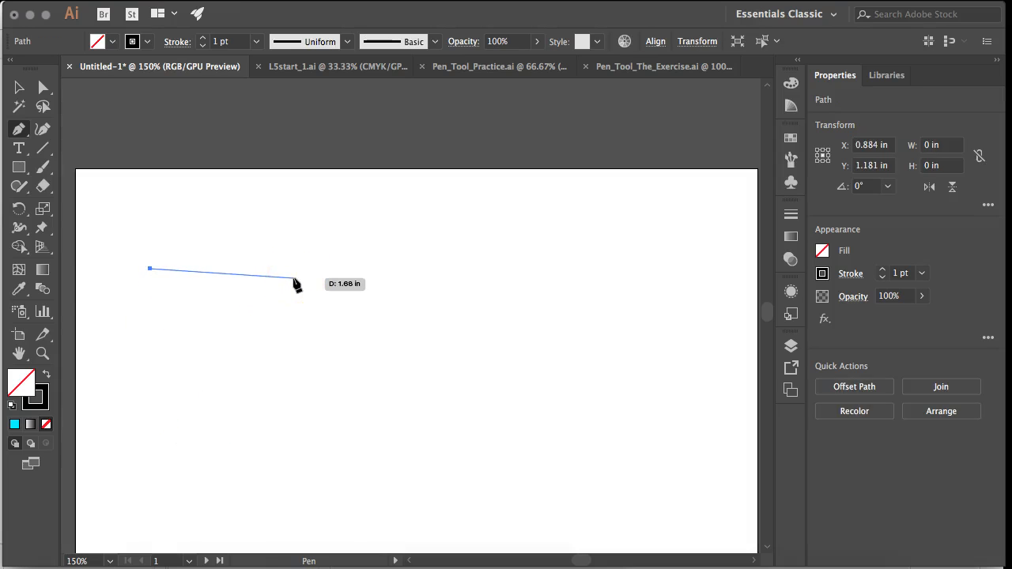
left_click_drag(310, 269, 459, 272)
left_click(546, 269)
left_click(623, 269)
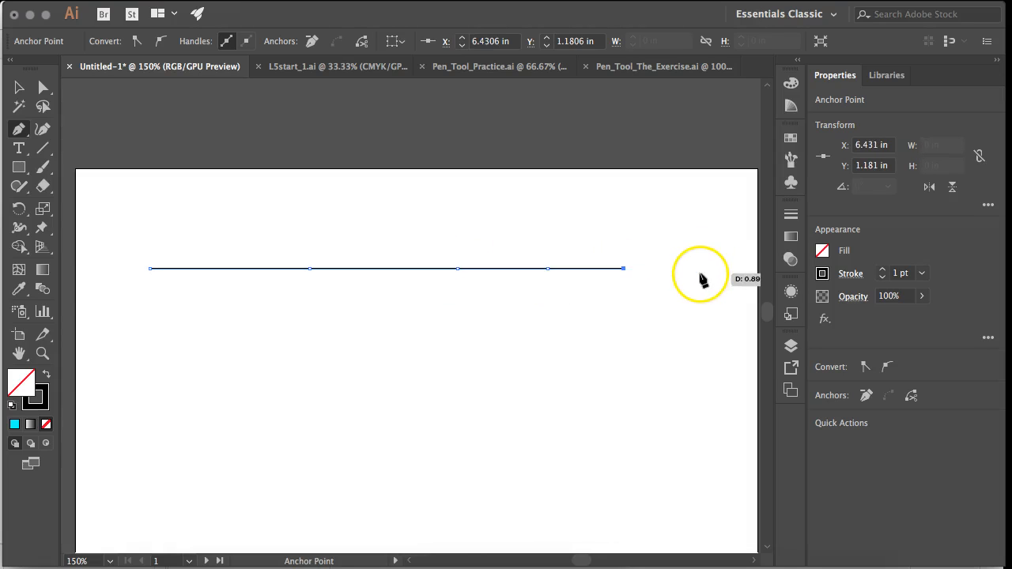
left_click(699, 274, "alt")
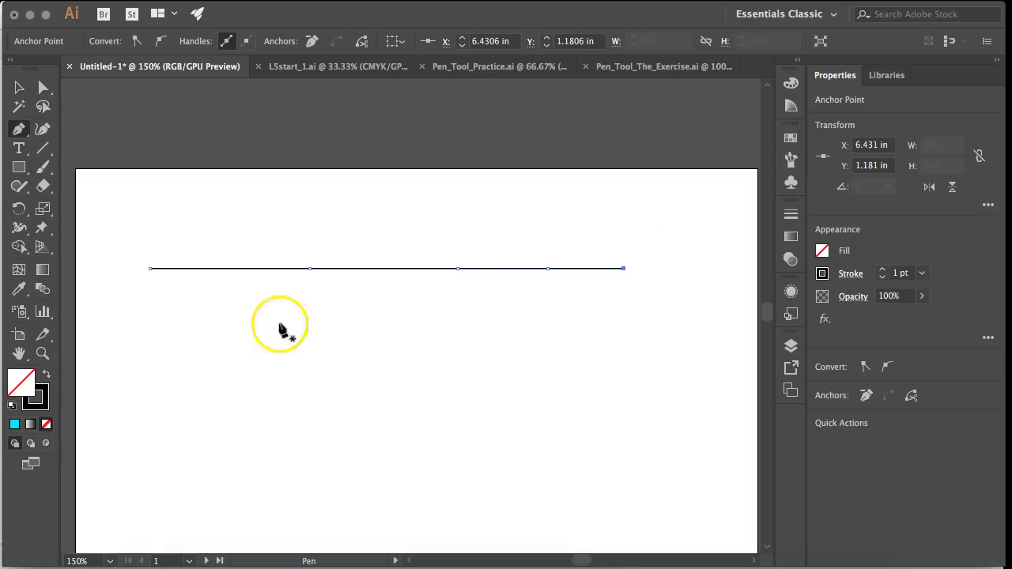
- Draw a wavy path with four anchor points below the straight line, pulling out direction handles to curve its segments
left_click(136, 344)
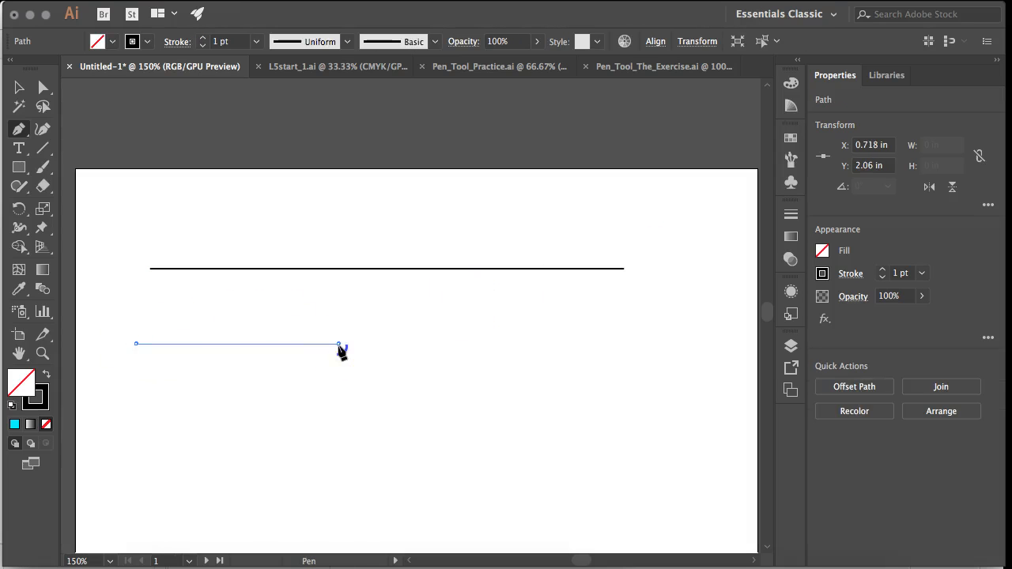
left_click_drag(338, 344, 455, 285)
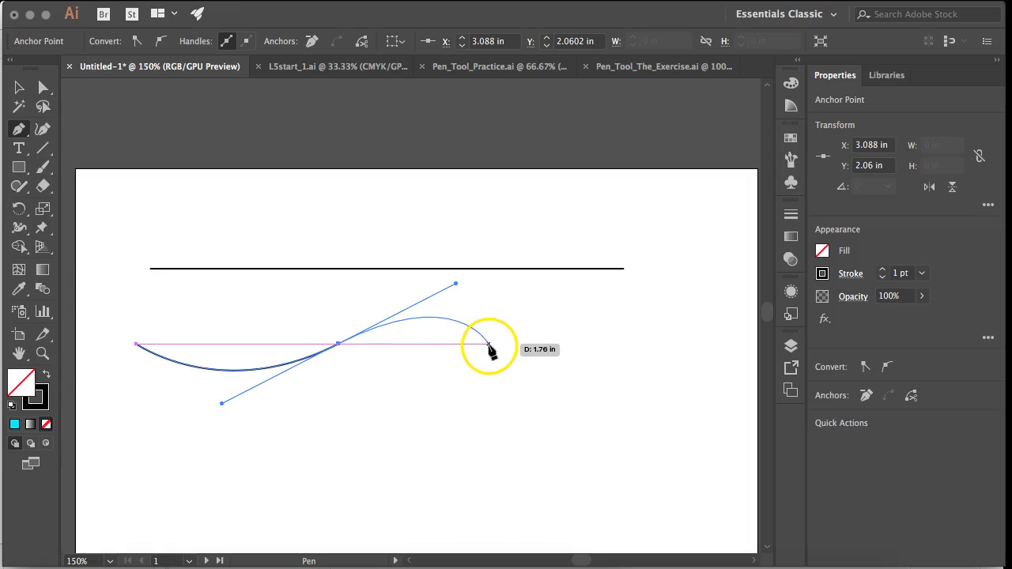
left_click_drag(538, 369, 545, 444)
left_click_drag(672, 357, 672, 310)
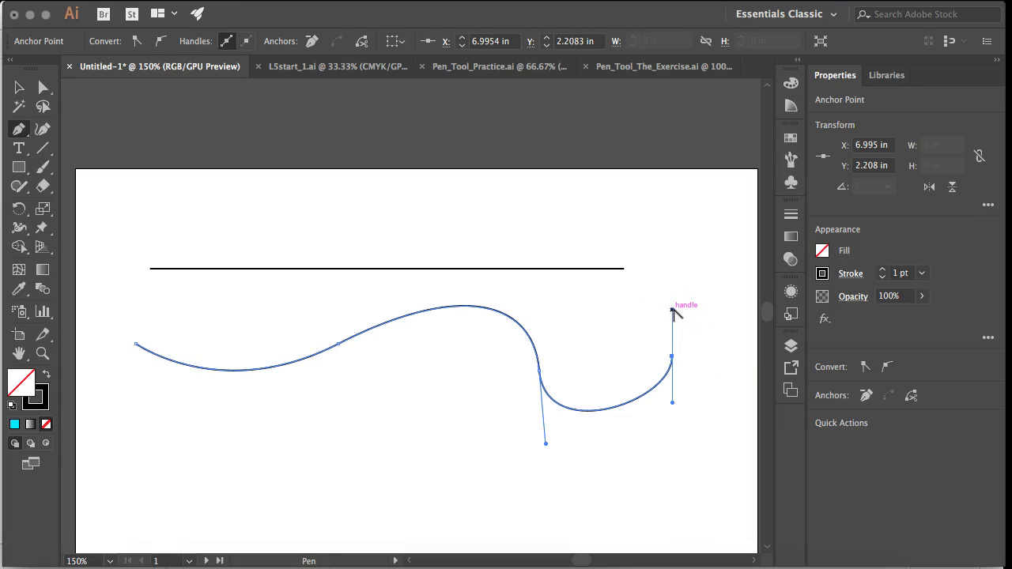
- Angle the end anchor's outgoing handle independently, and pull its incoming handle downward and outward to reshape the last curve
left_click_drag(671, 310, 683, 312)
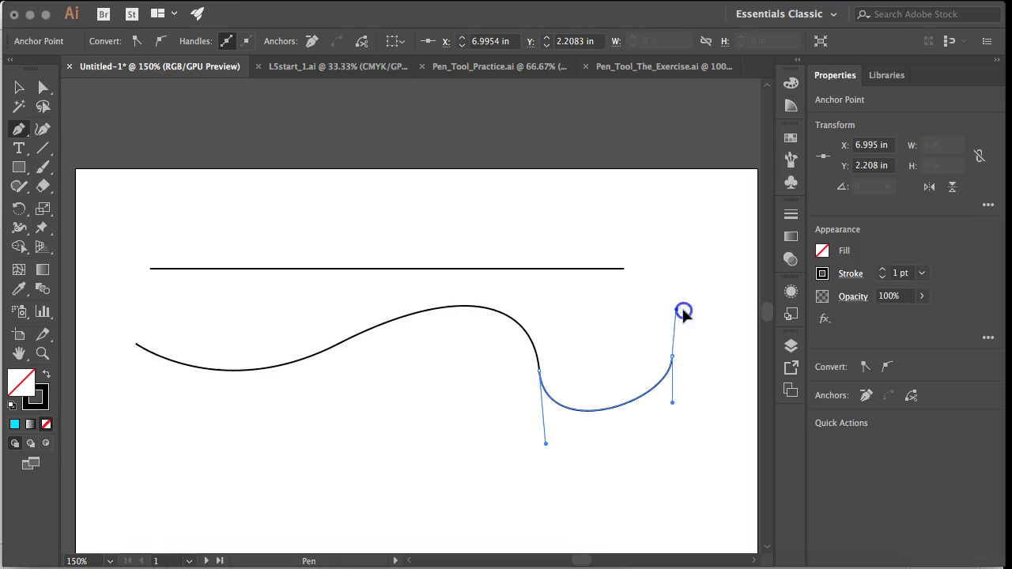
left_click_drag(702, 344, 706, 352)
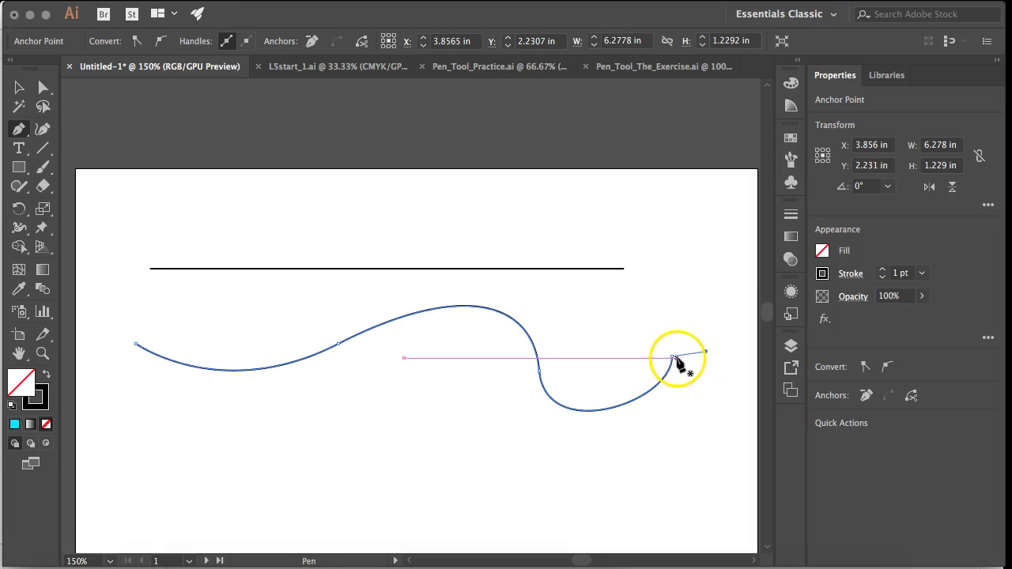
left_click(672, 357, "super")
left_click_drag(673, 404, 729, 465)
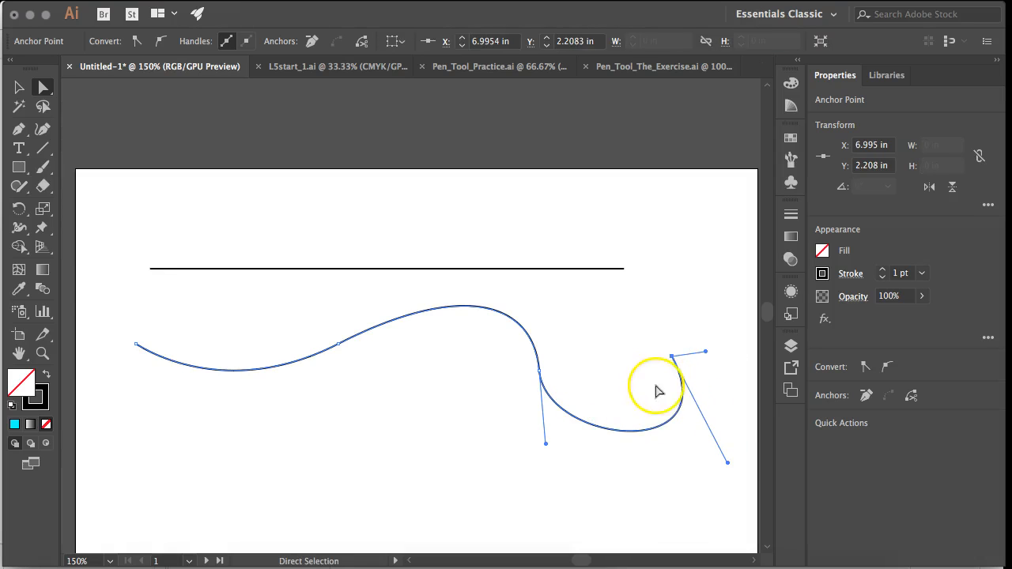
- Move the wavy path's end anchor inward and reposition the neighbouring anchor and its handle to reshape the curve
left_click_drag(671, 363, 623, 380)
left_click_drag(545, 442, 546, 306)
left_click(539, 370)
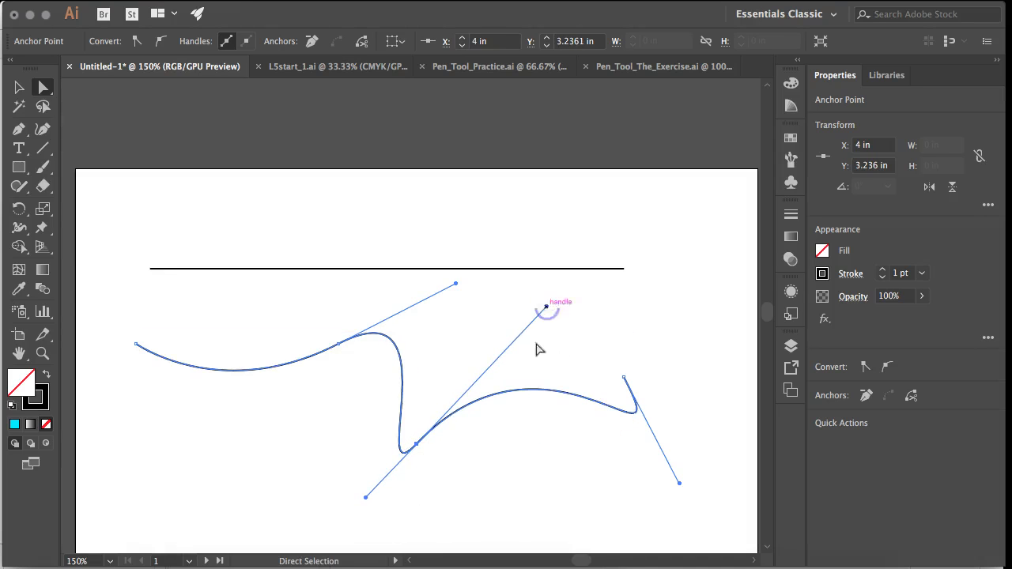
- Select the straight line and the wavy path and delete them, including their leftover anchor points
left_click(527, 459)
left_click_drag(614, 477, 464, 102)
key("Delete")
left_click_drag(346, 155, 571, 273)
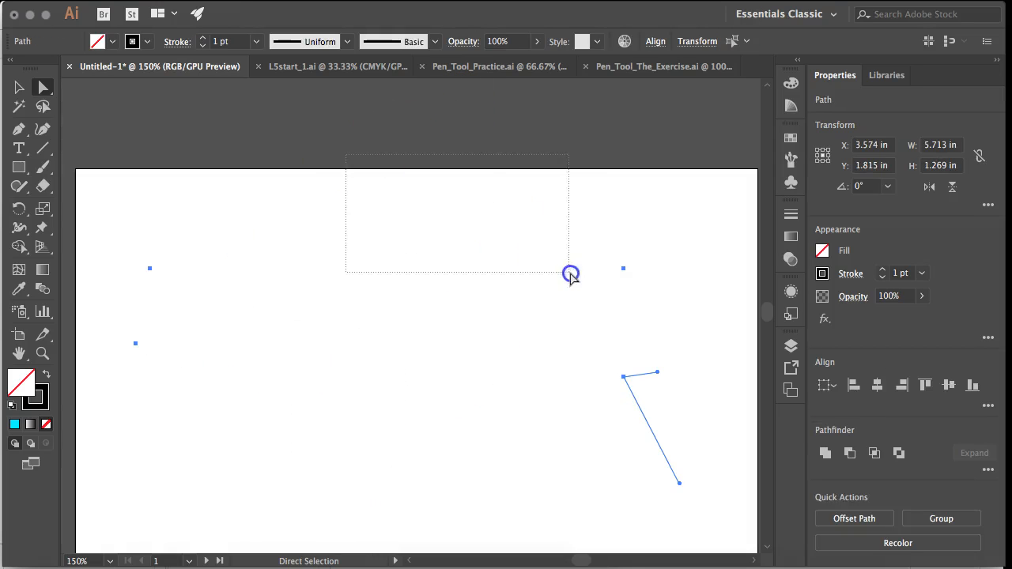
key("Delete")
scroll(362, 437, "down", 3)
scroll(362, 437, "right", 2)
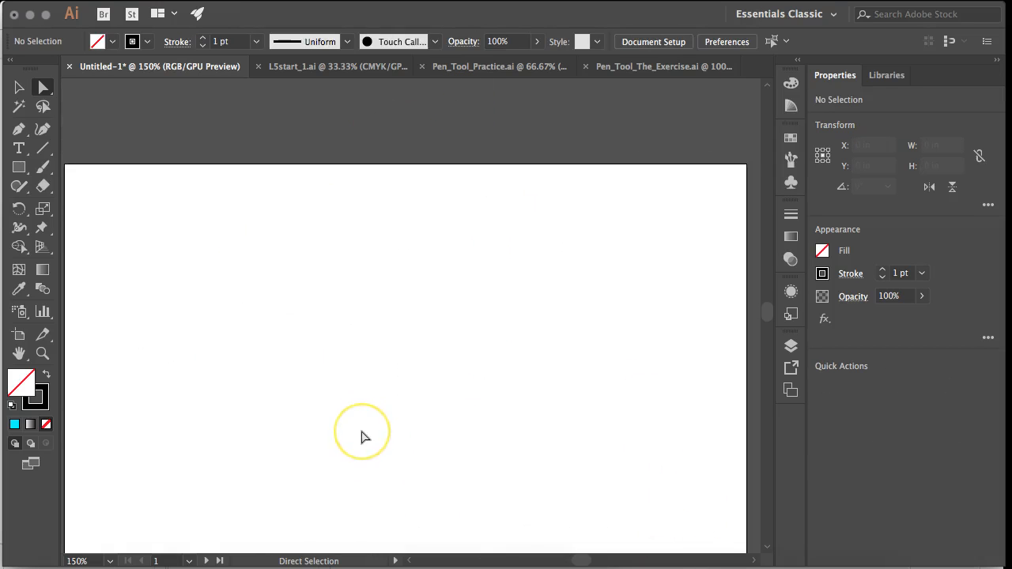
scroll(361, 437, "right", 5)
scroll(361, 437, "up", 1)
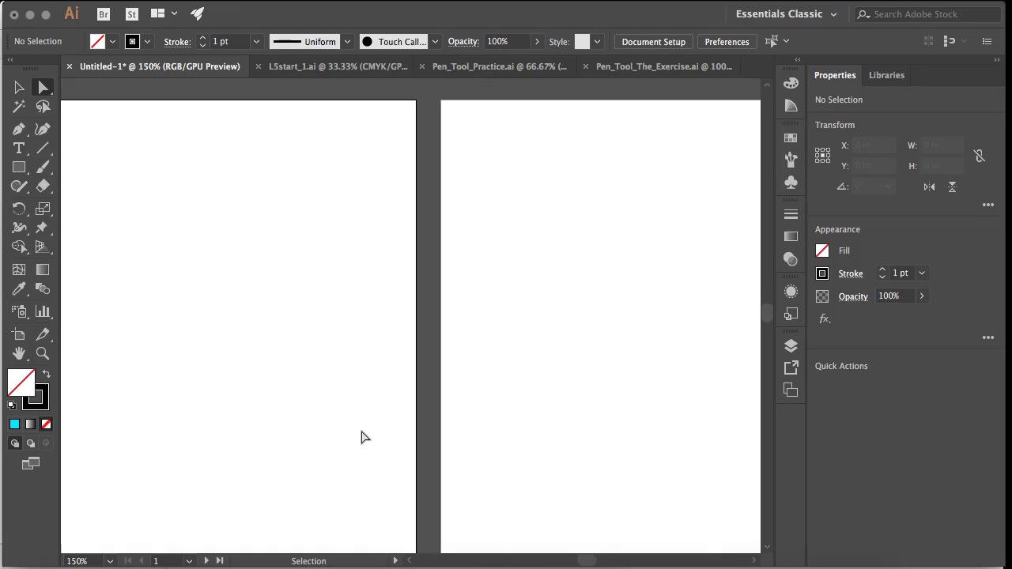
key("super+alt+0")
key("super+equal")
key("super+equal")
left_click(350, 273)
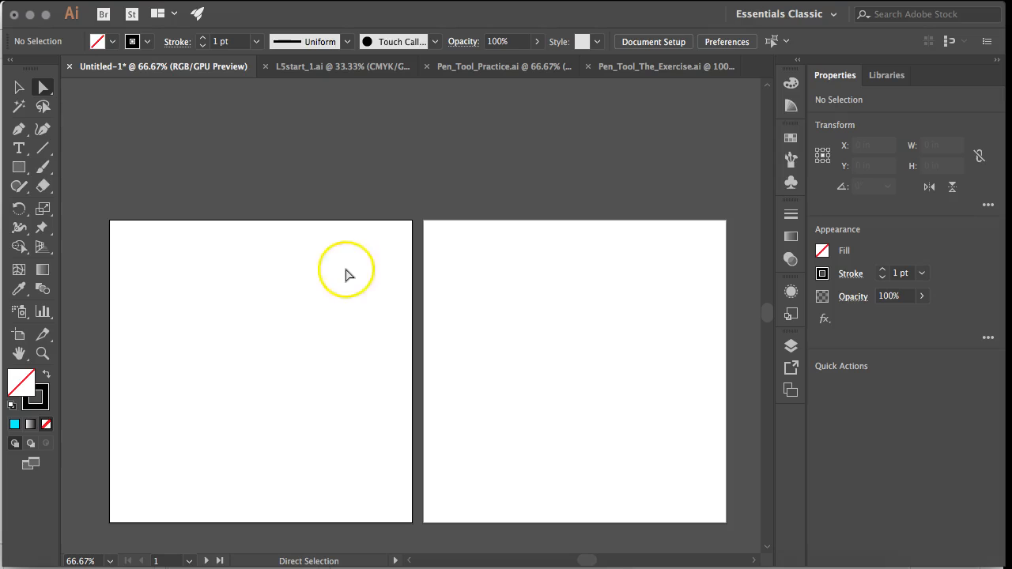
- Switch to the L5start_1.ai document and show exercise 1 at 100%, examining its zigzag template and work area
left_click(360, 67)
scroll(326, 150, "up", 5)
scroll(326, 150, "left", 4)
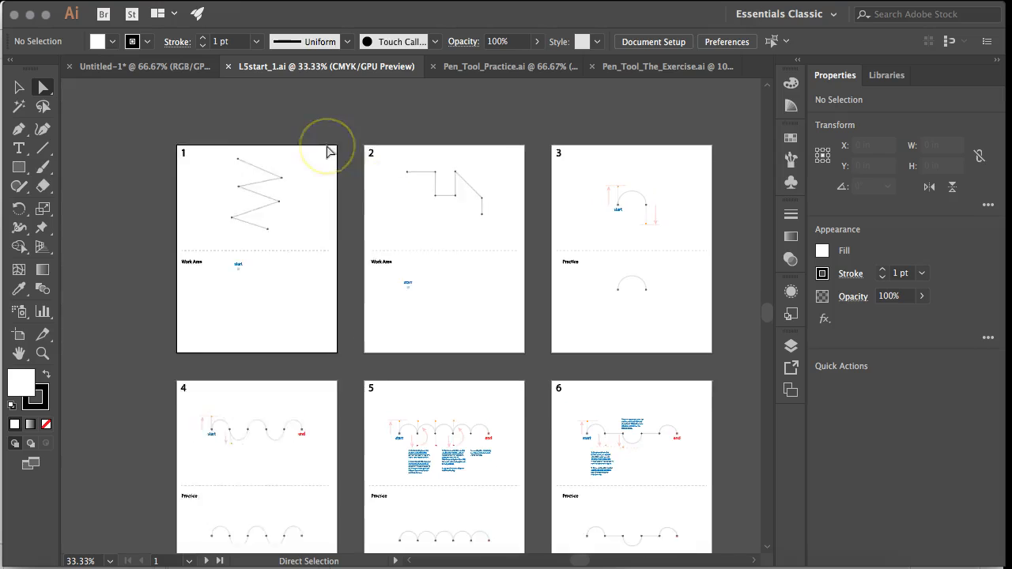
key("super+1")
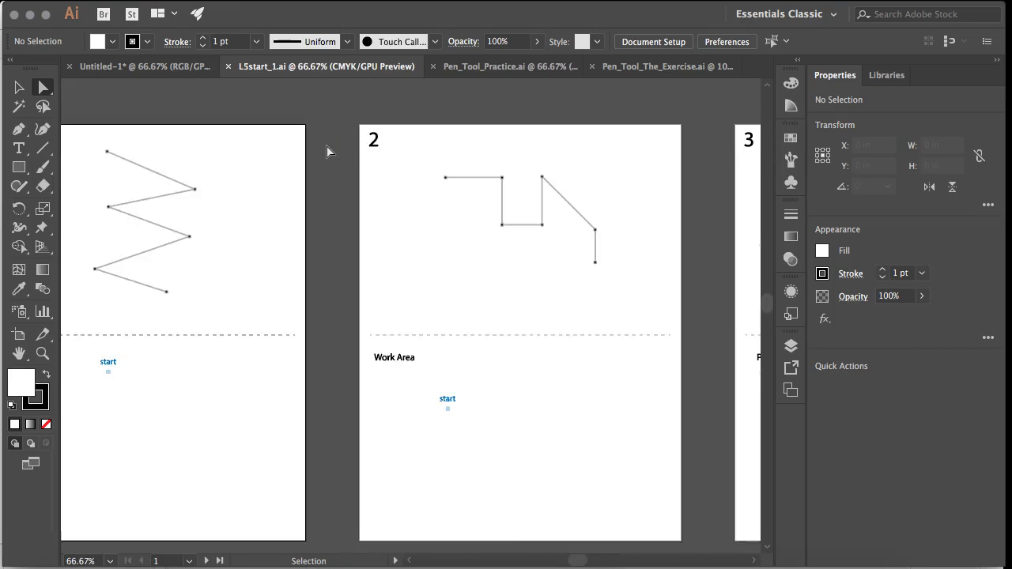
scroll(328, 151, "up", 3)
scroll(328, 150, "left", 1)
scroll(328, 150, "left", 8)
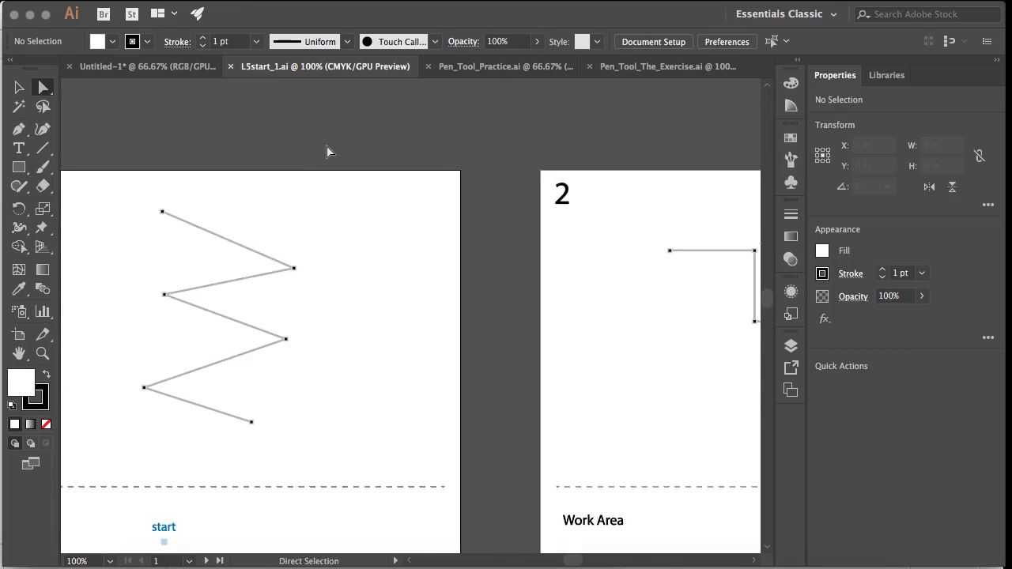
scroll(328, 150, "down", 3)
scroll(330, 152, "down", 15)
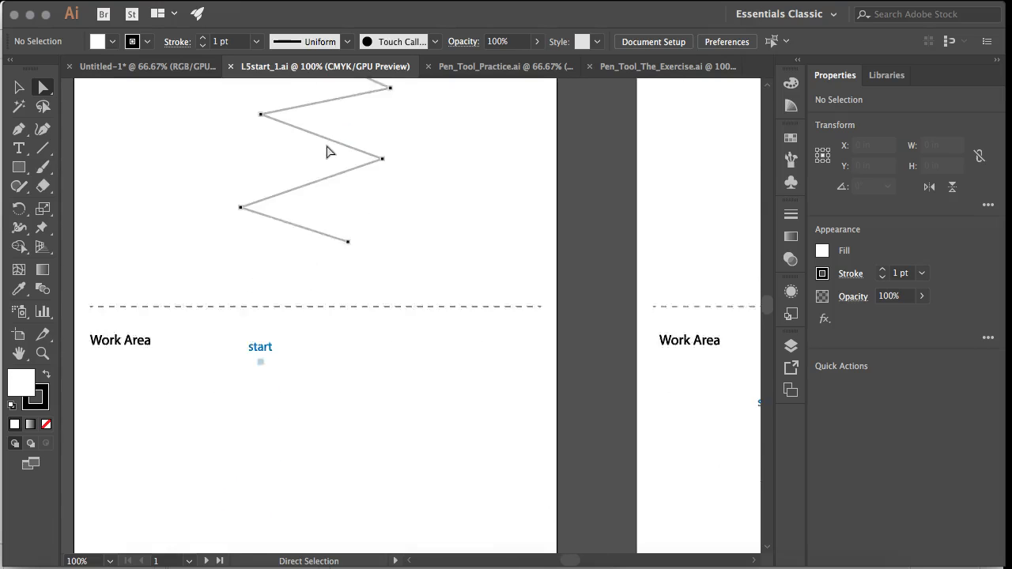
scroll(330, 152, "up", 4)
scroll(329, 152, "up", 10)
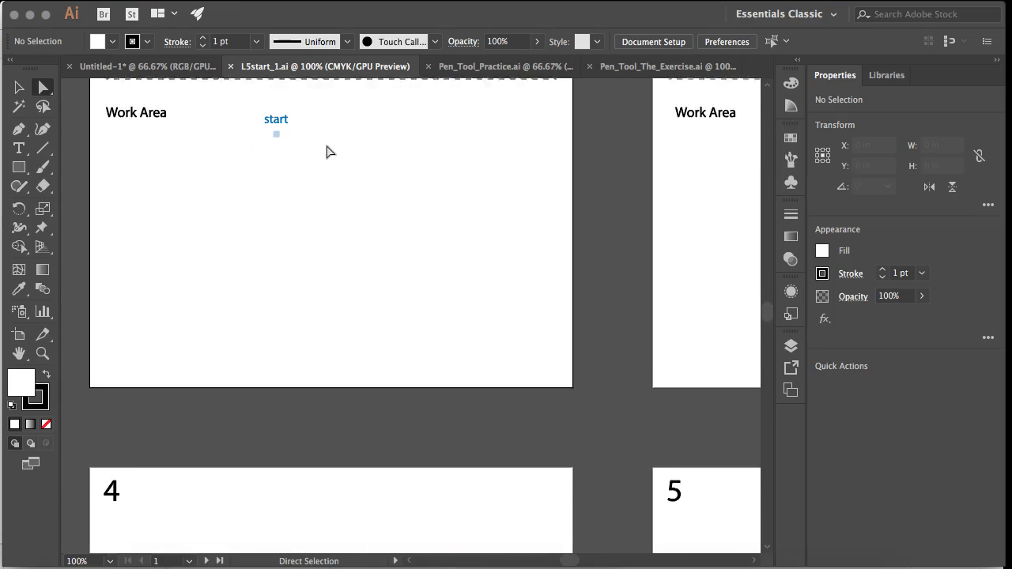
- Check the document's layers and return to the zigzag template of exercise 1
left_click(793, 345)
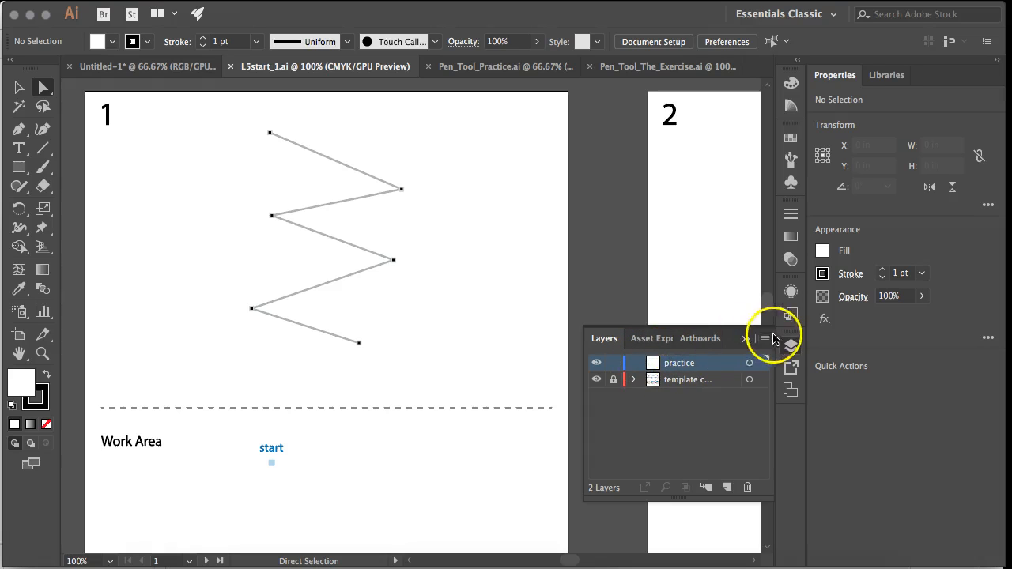
left_click(746, 341)
scroll(300, 275, "up", 3)
scroll(300, 275, "left", 3)
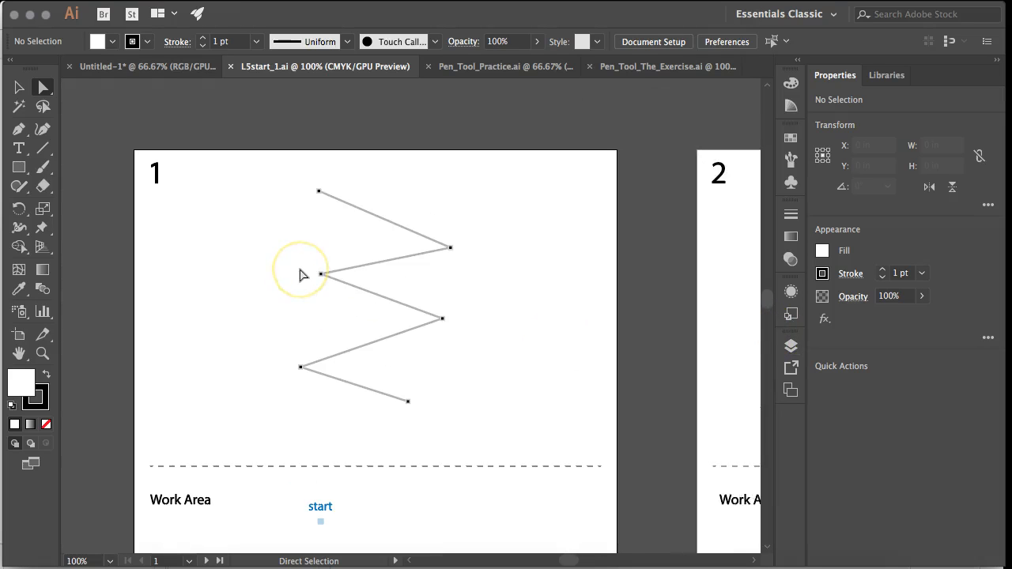
- Activate the Pen tool and set the fill to None, the stroke colour to magenta and the stroke weight to 3 pt
key("p")
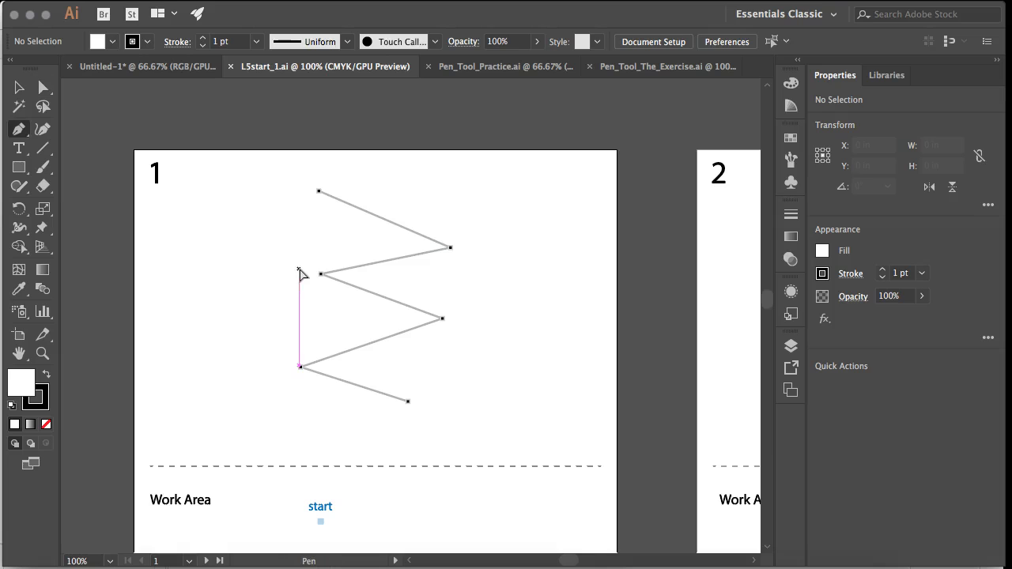
left_click(113, 41)
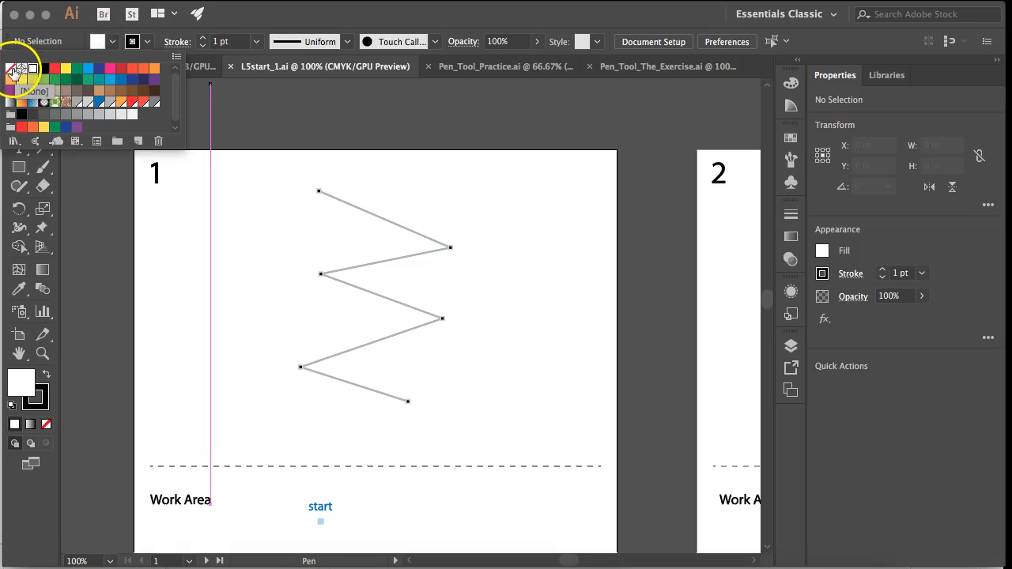
left_click(13, 73)
left_click(112, 41)
left_click(146, 48)
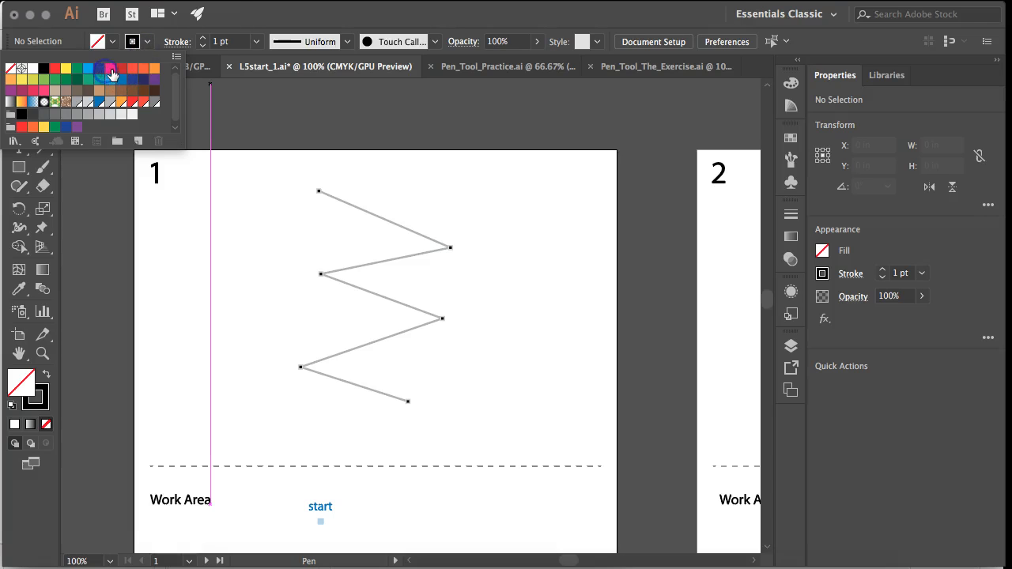
left_click(112, 73)
left_click(204, 37)
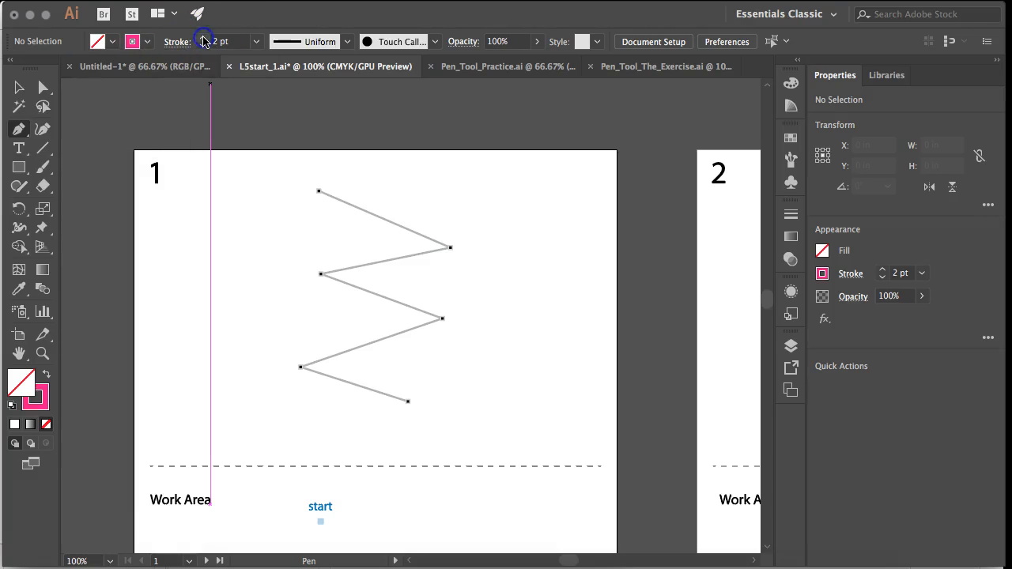
left_click(202, 37)
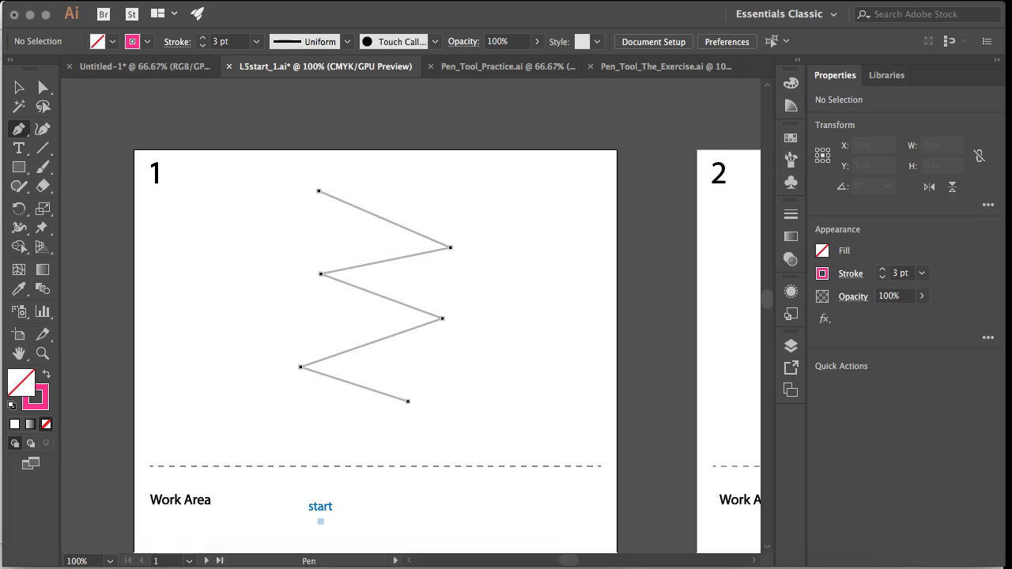
- Trace the exercise 1 zigzag template with an open path through its six anchor points, and end the path
left_click(430, 1)
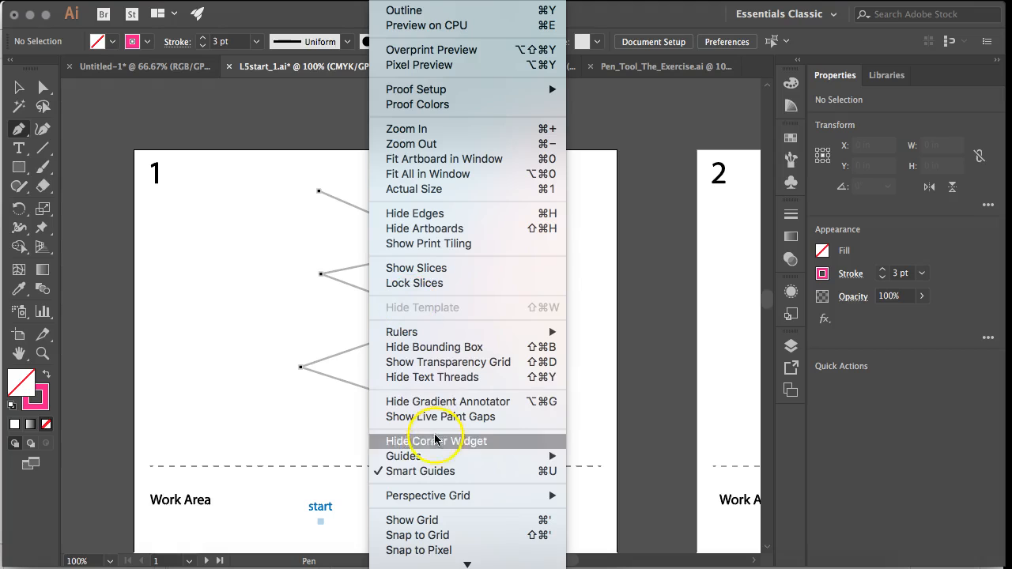
key("Escape")
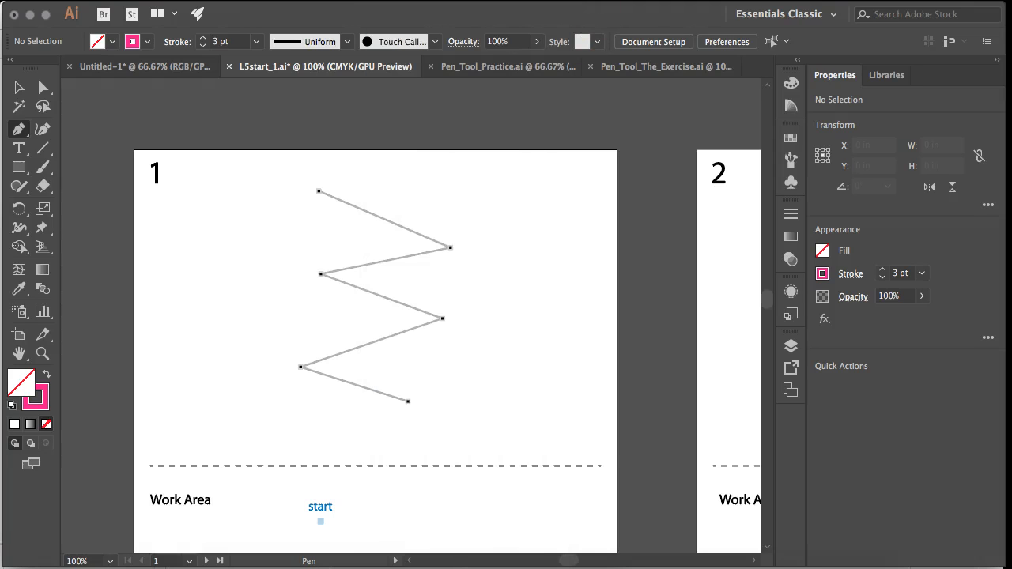
left_click(318, 191)
left_click(450, 249)
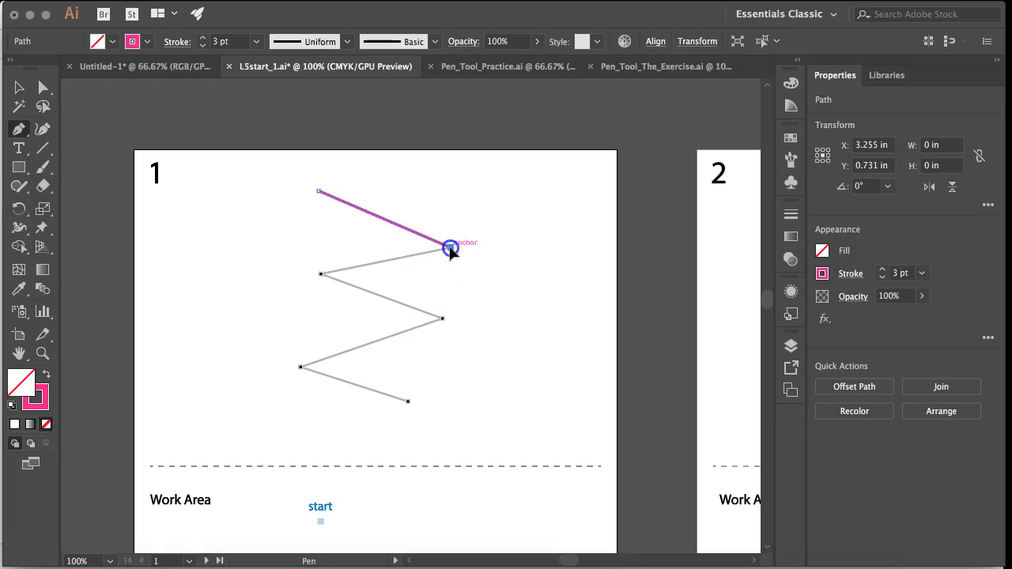
left_click(320, 275)
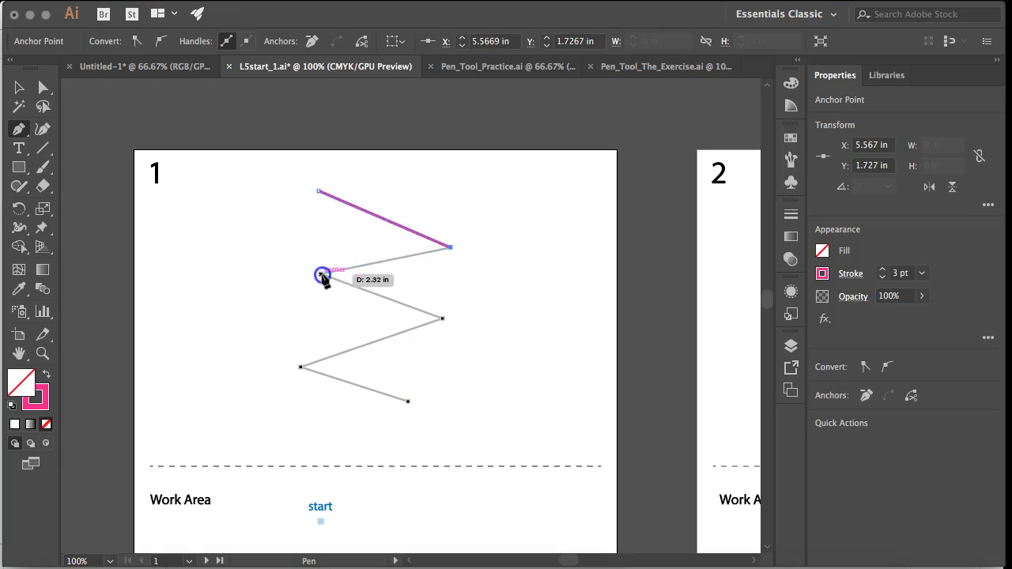
left_click(442, 317)
left_click(300, 368)
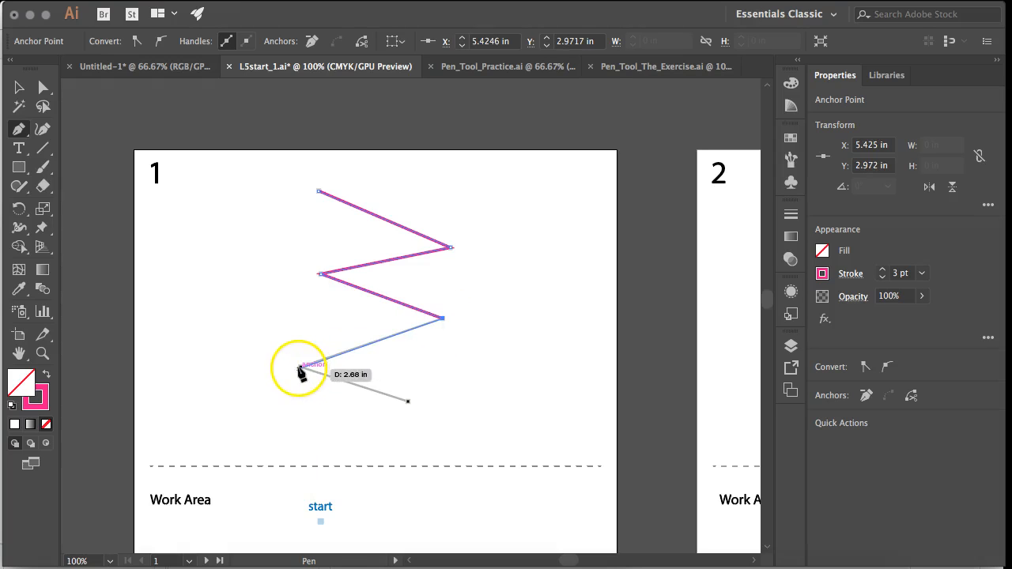
left_click(407, 401)
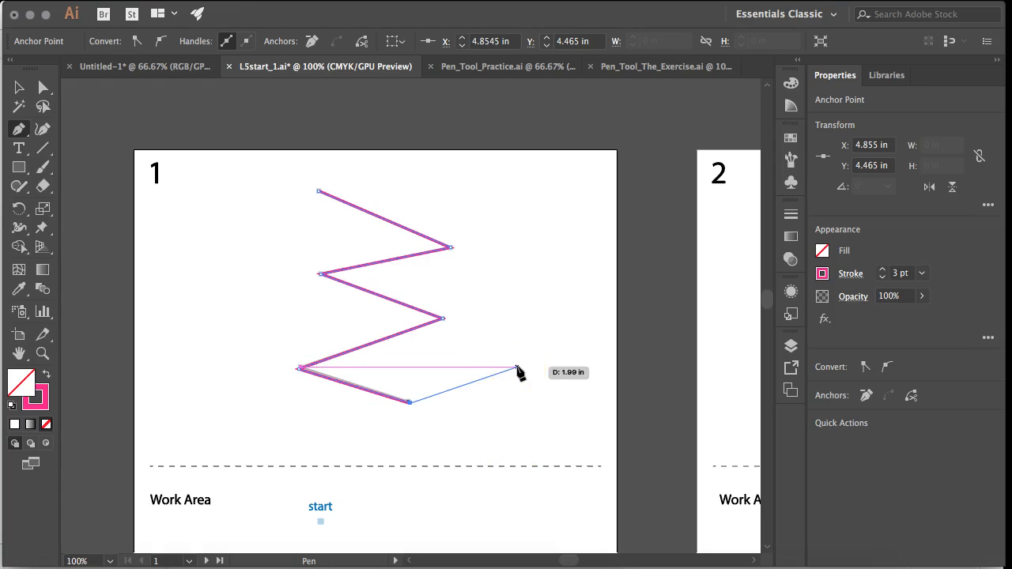
key("Escape")
- Draw a matching zigzag path of six anchor points in exercise 1's Work Area, beginning at the start marker, and end the path
scroll(460, 475, "down", 4)
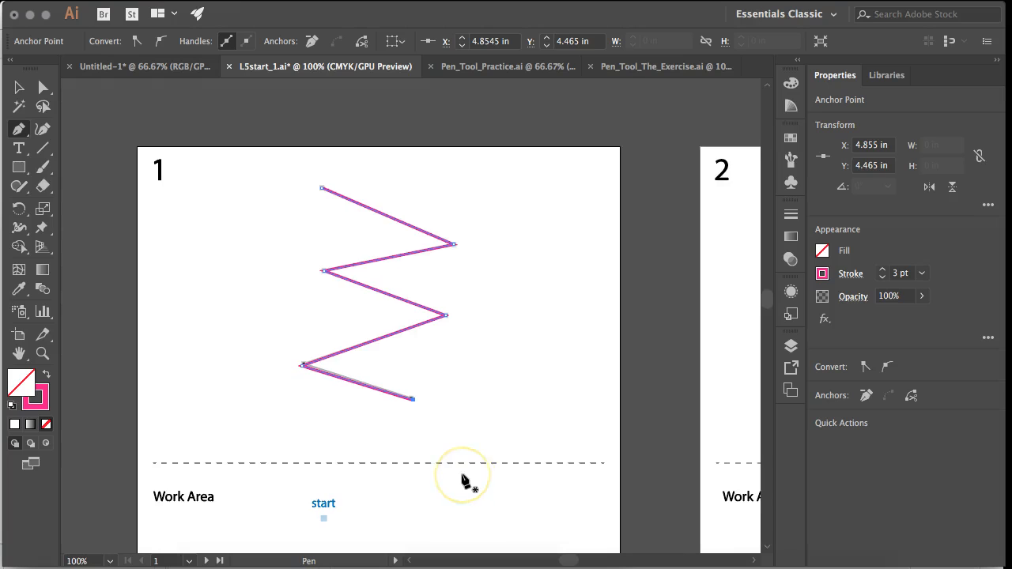
scroll(463, 480, "down", 10)
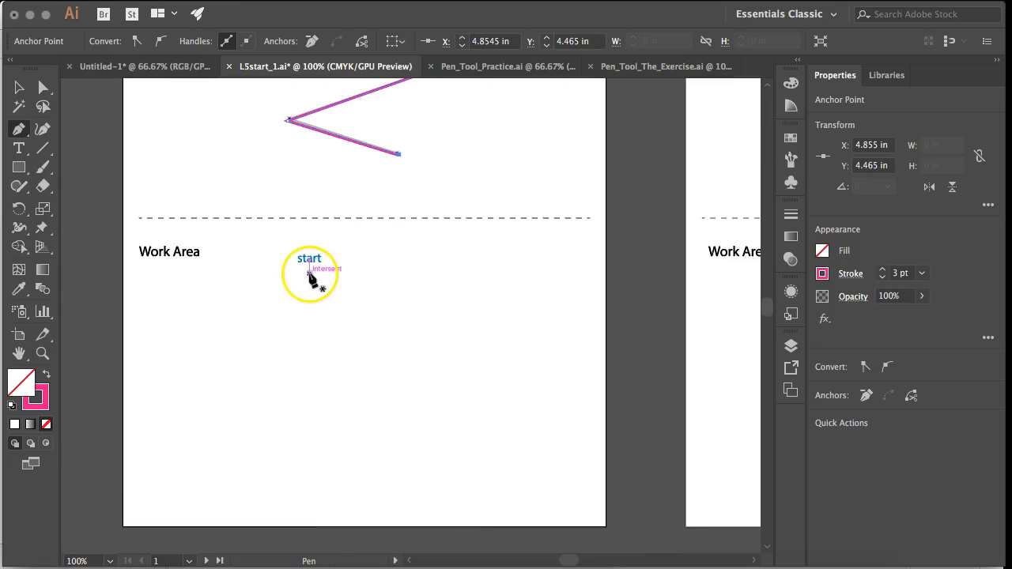
scroll(310, 276, "up", 1)
key("super+minus")
left_click(351, 393)
left_click(350, 394)
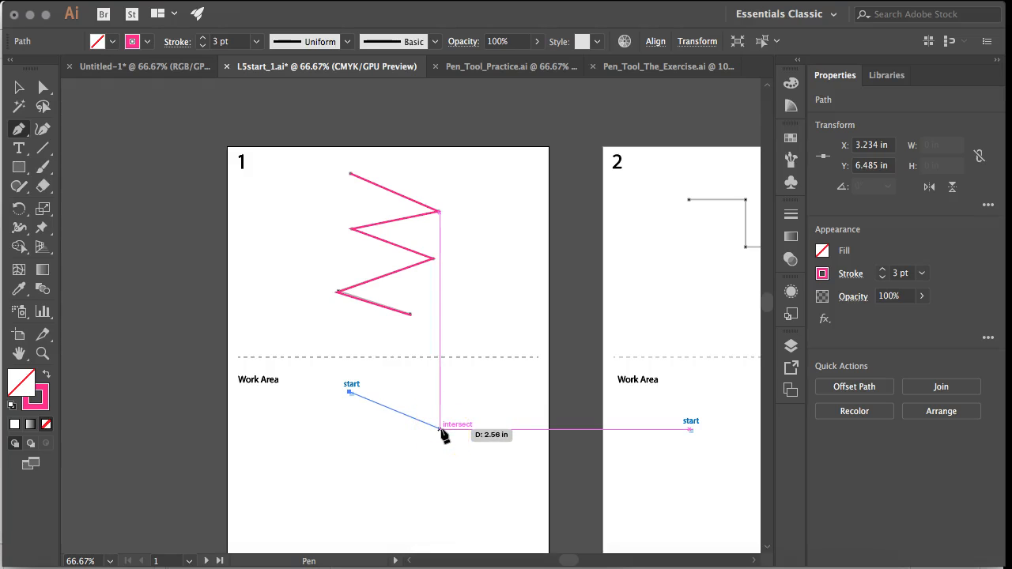
left_click(441, 430)
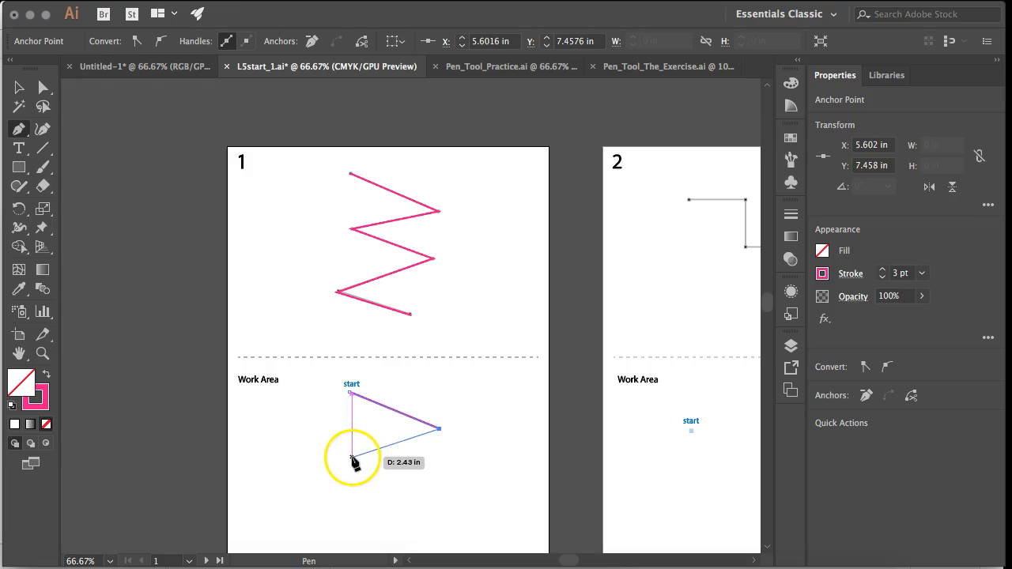
left_click(352, 458)
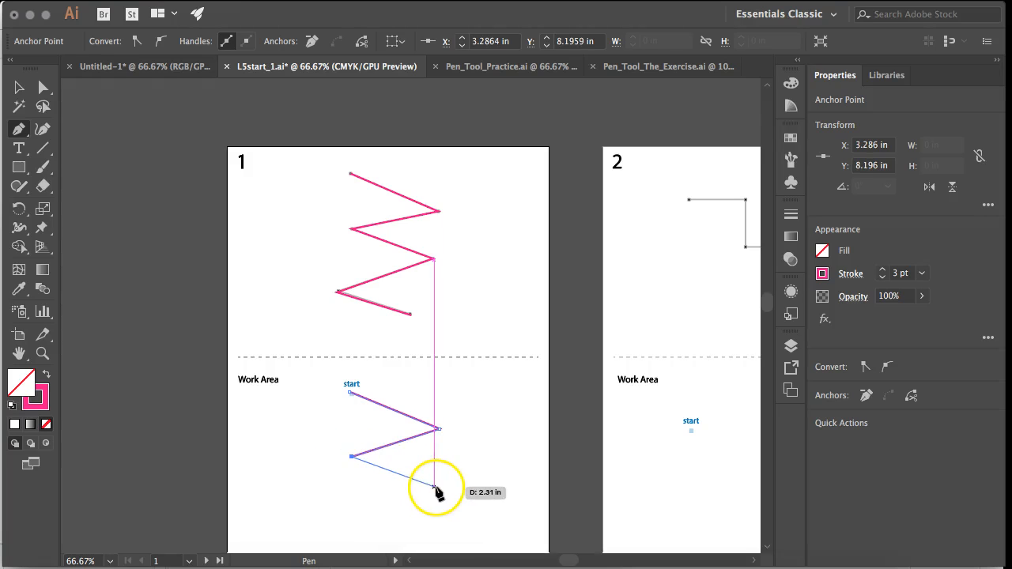
left_click(435, 488)
left_click(337, 507)
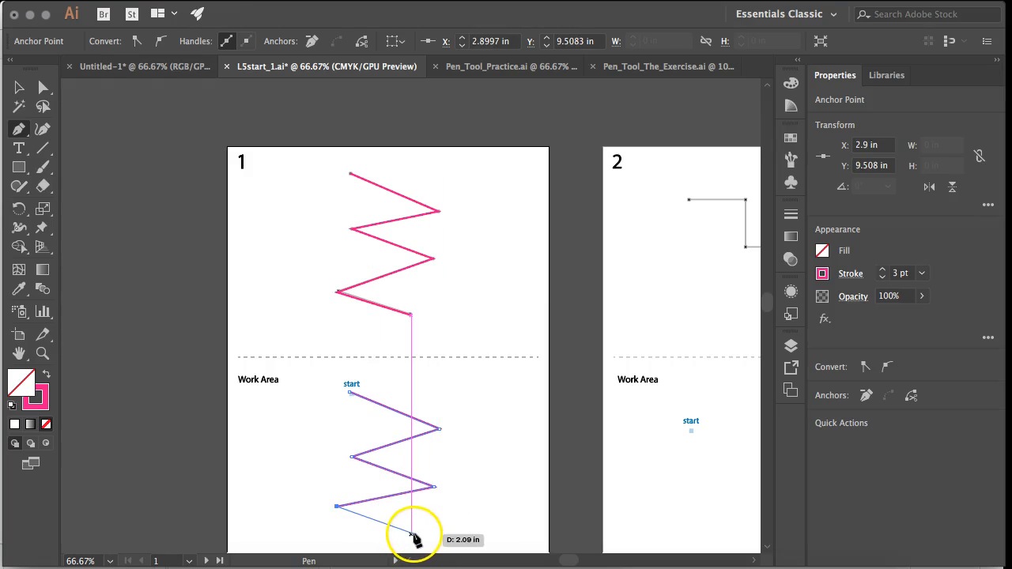
left_click(411, 534)
key("Escape")
- Trace the stepped straight-line template of exercise 2 with an open path through its seven anchor points, and end the path
scroll(478, 389, "right", 10)
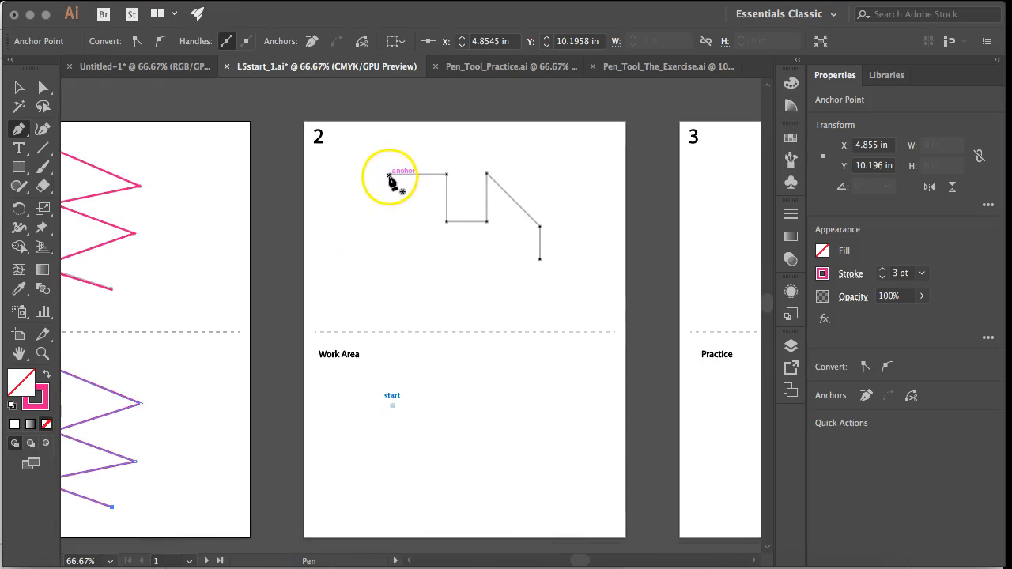
left_click(389, 174)
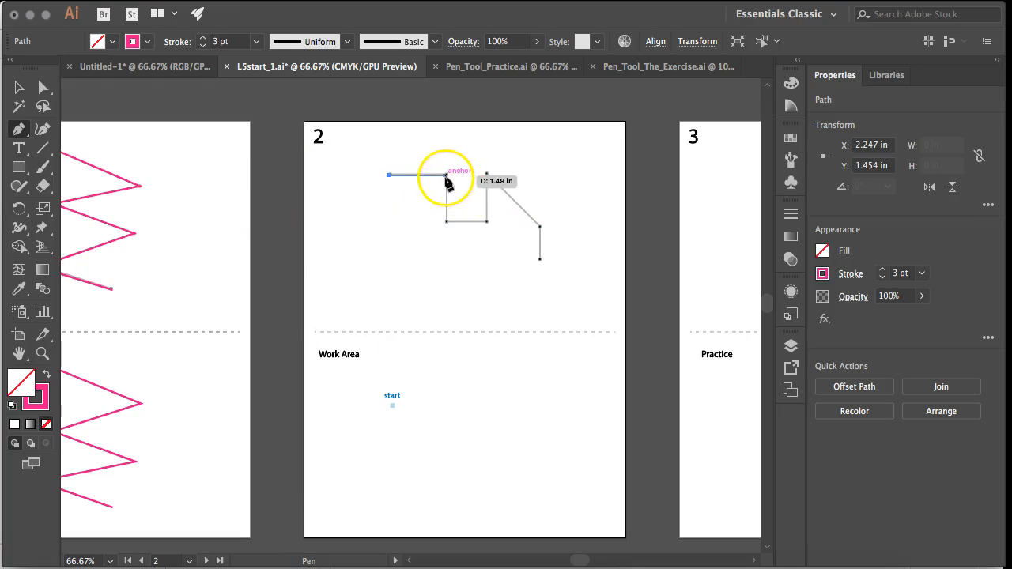
left_click(447, 174)
left_click(447, 223)
left_click(487, 222)
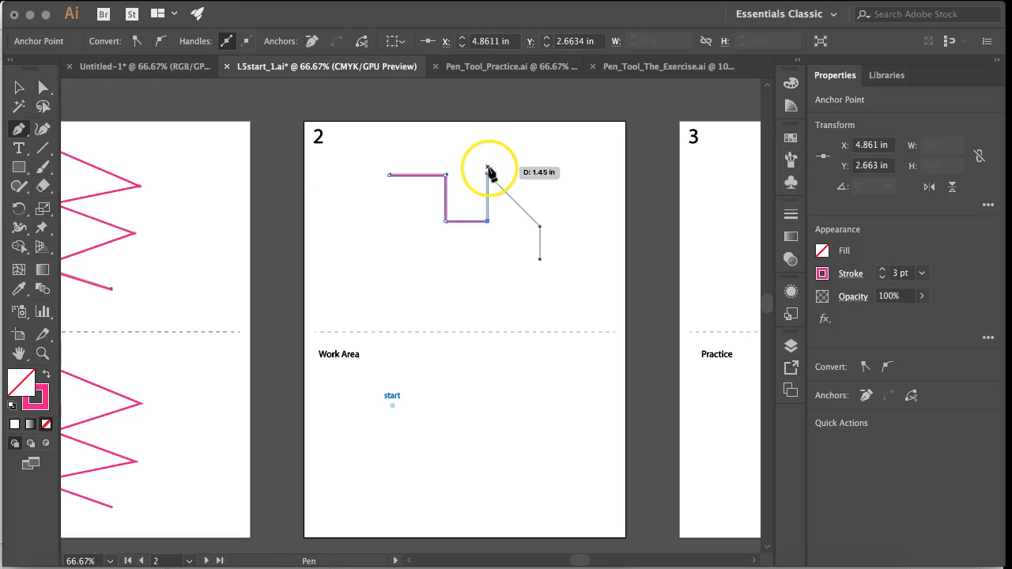
left_click(487, 172)
left_click(540, 227)
left_click(541, 259)
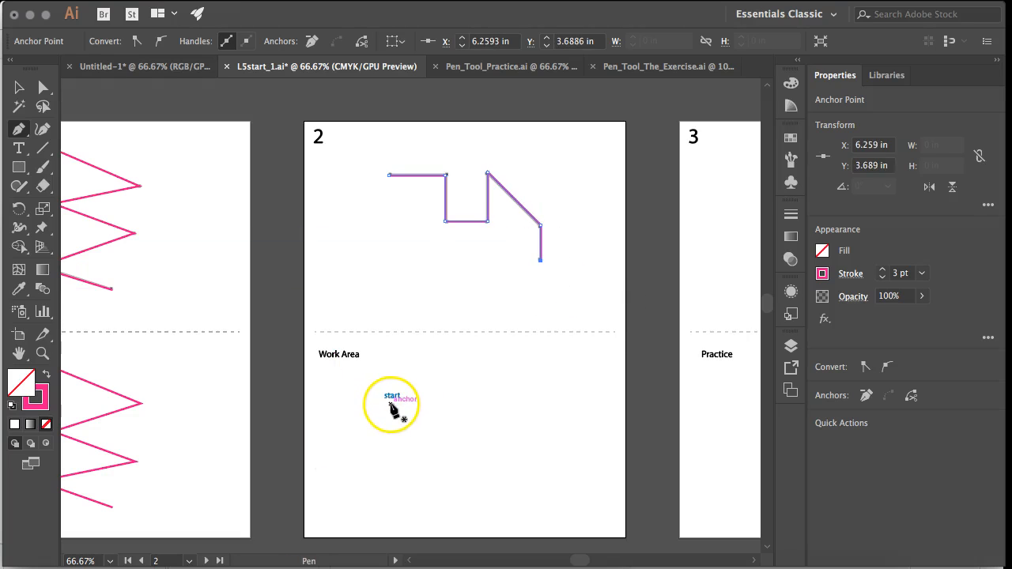
- Redraw the stepped shape with seven corner points in exercise 2's Work Area, from the start marker, keeping its horizontal, vertical and 45° segments straight
left_click(391, 404)
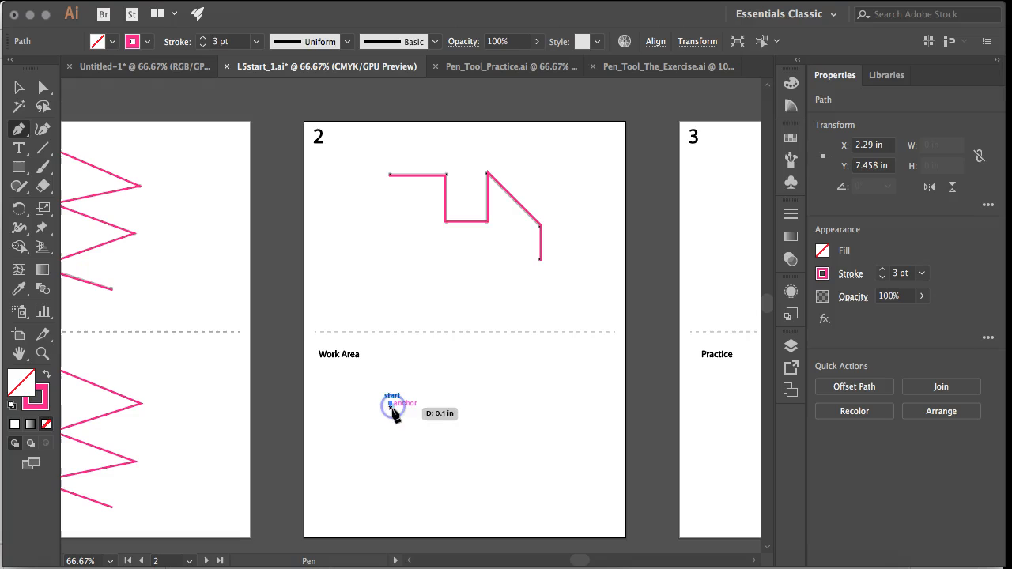
left_click(448, 404)
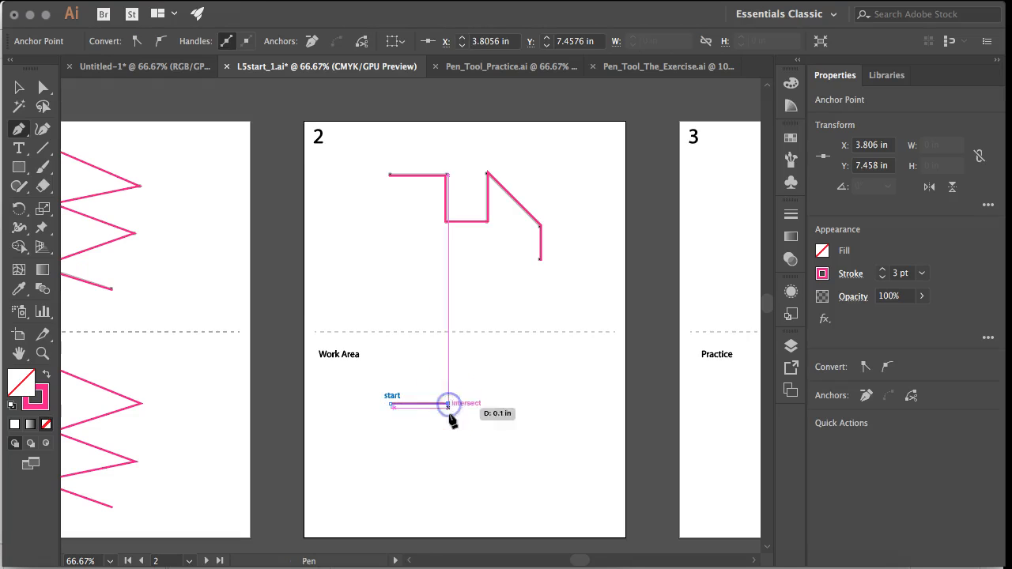
left_click(448, 461)
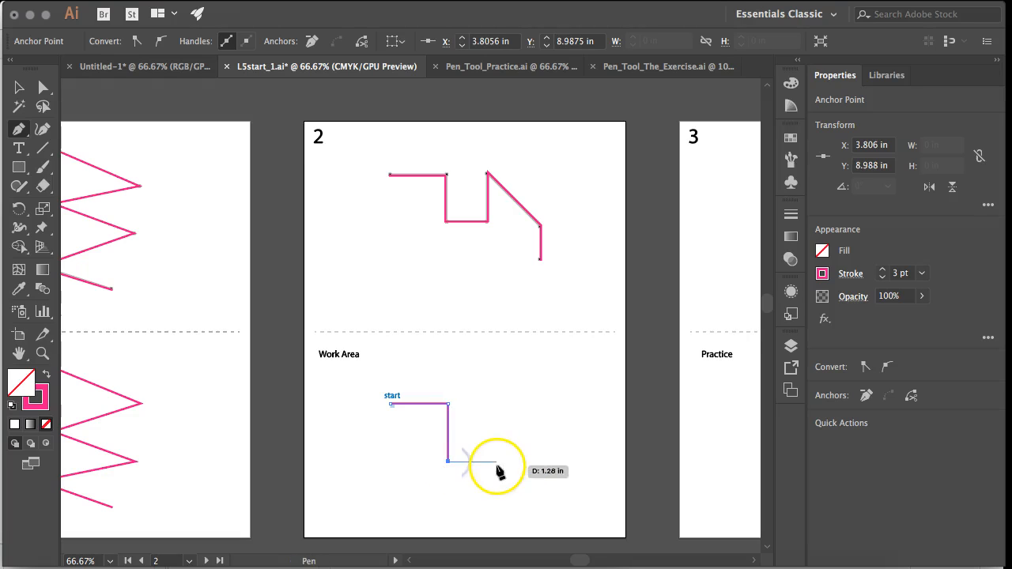
left_click(486, 464)
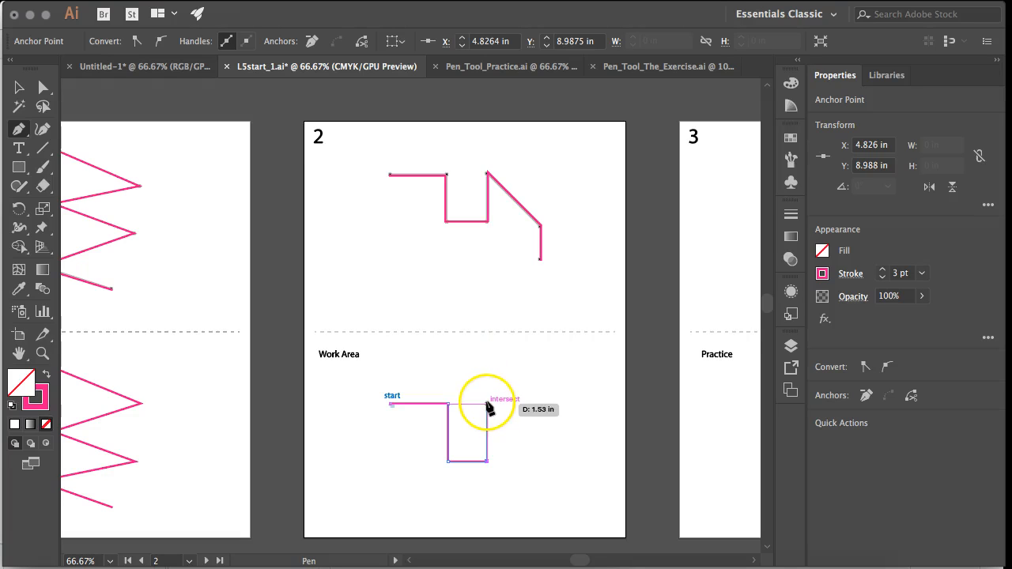
left_click(486, 405)
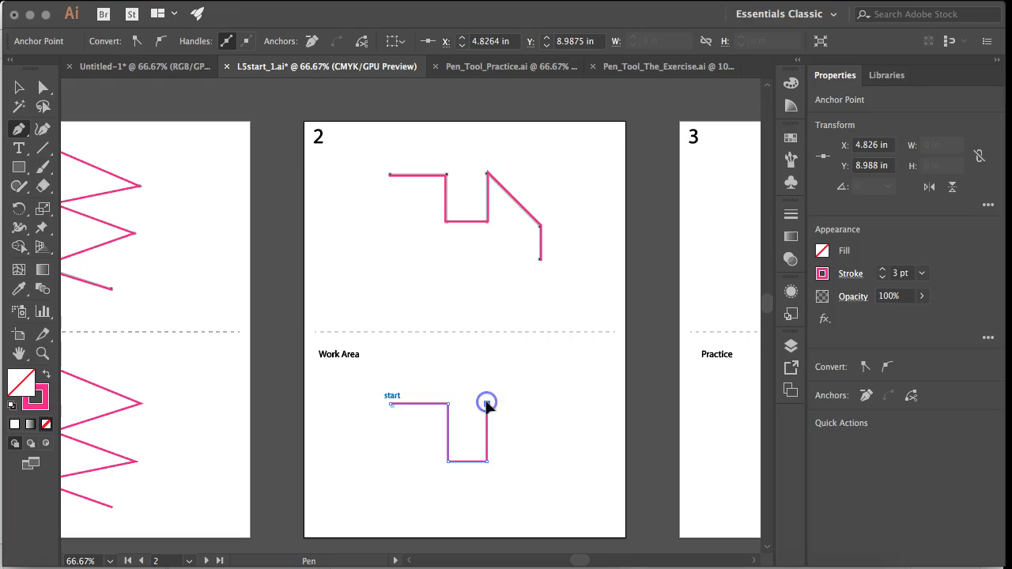
left_click(541, 459)
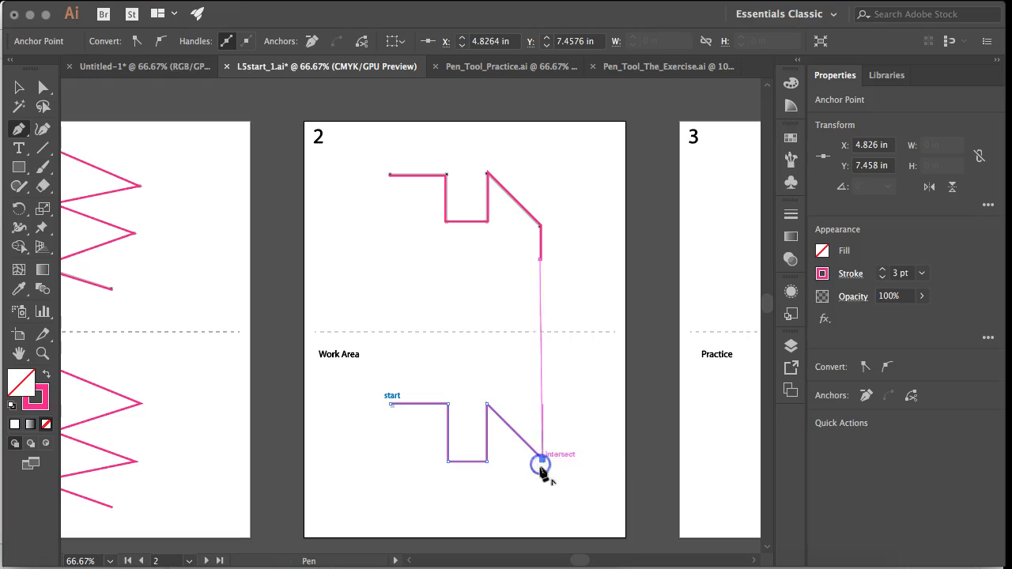
left_click(542, 507)
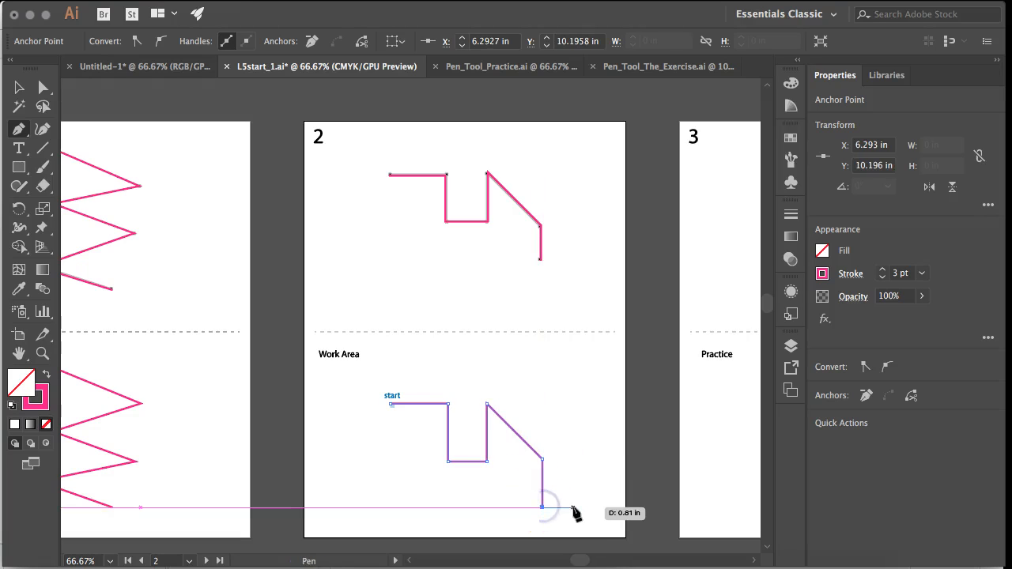
- Trace the arch template of exercise 3, pulling the start point's handle up and the end point's handle down to the guide marks
scroll(573, 510, "right", 10)
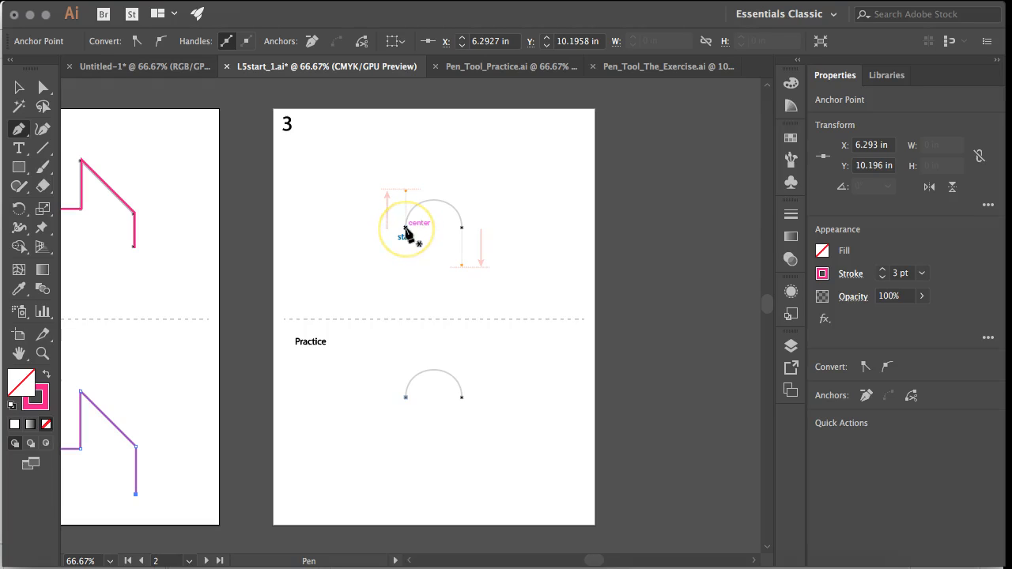
left_click(406, 229)
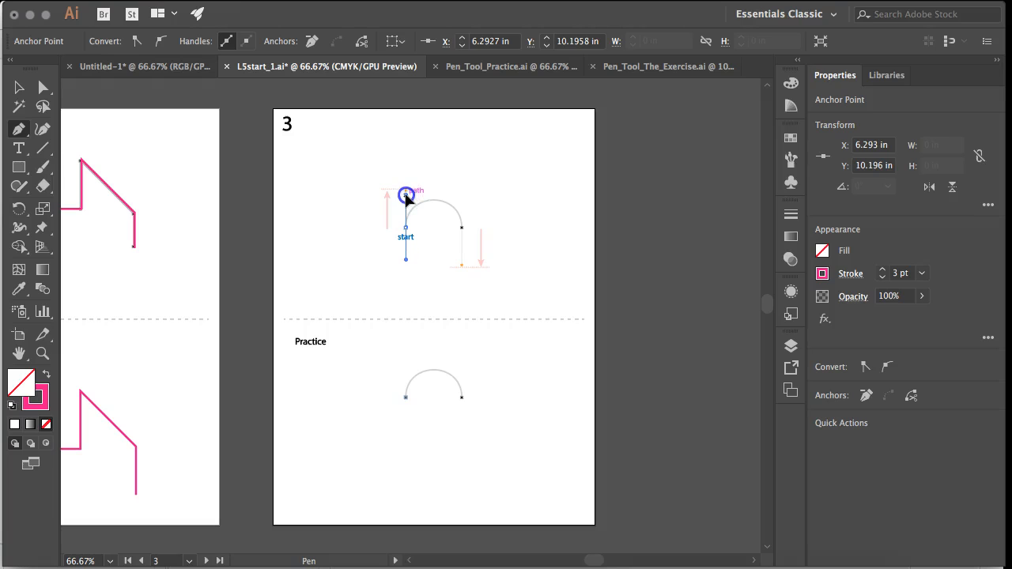
left_click_drag(406, 195, 406, 194)
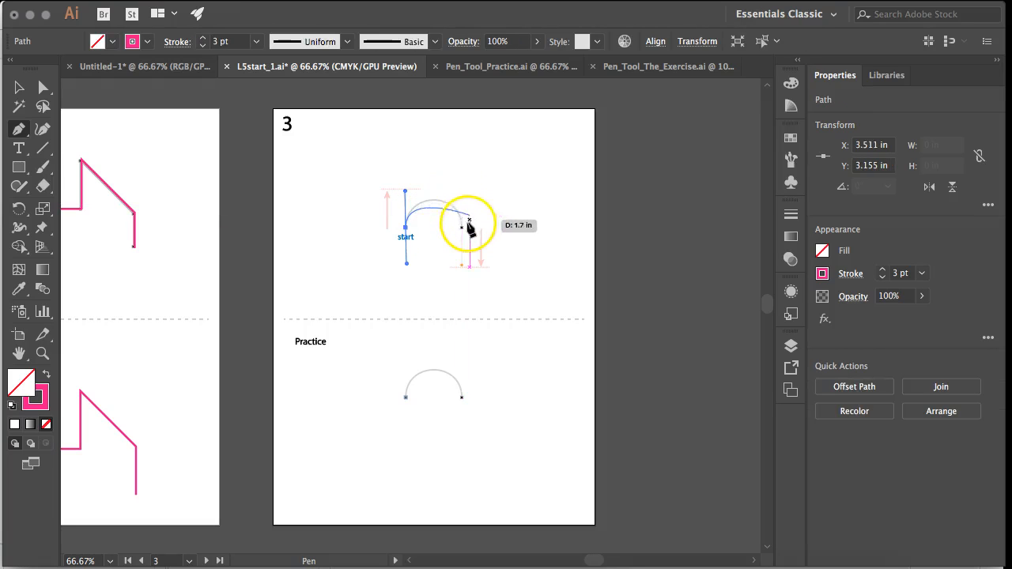
left_click_drag(463, 230, 463, 266)
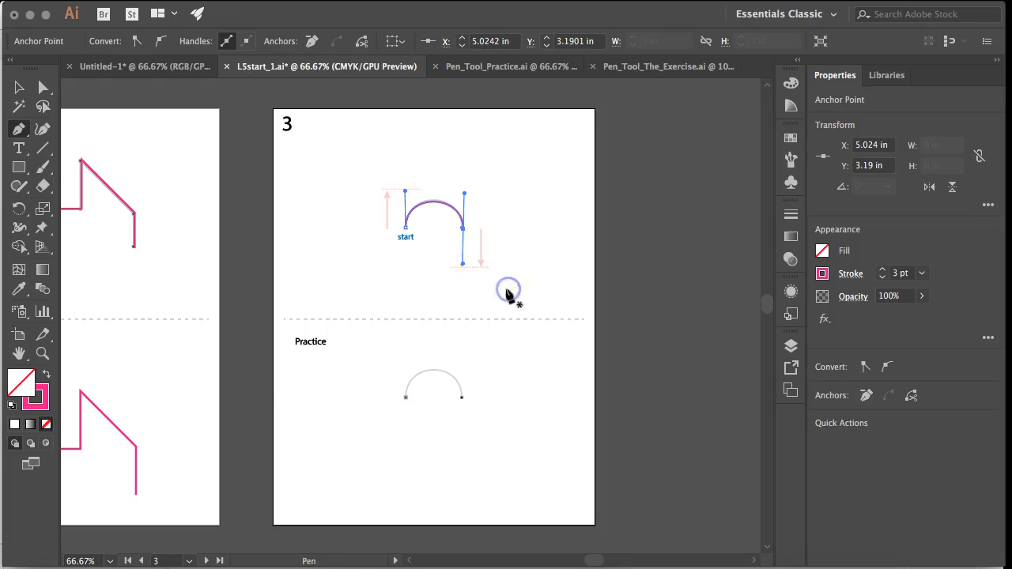
- Trace the arch in exercise 3's Practice area with two smooth anchor points, and deselect the path
left_click_drag(407, 399, 408, 355)
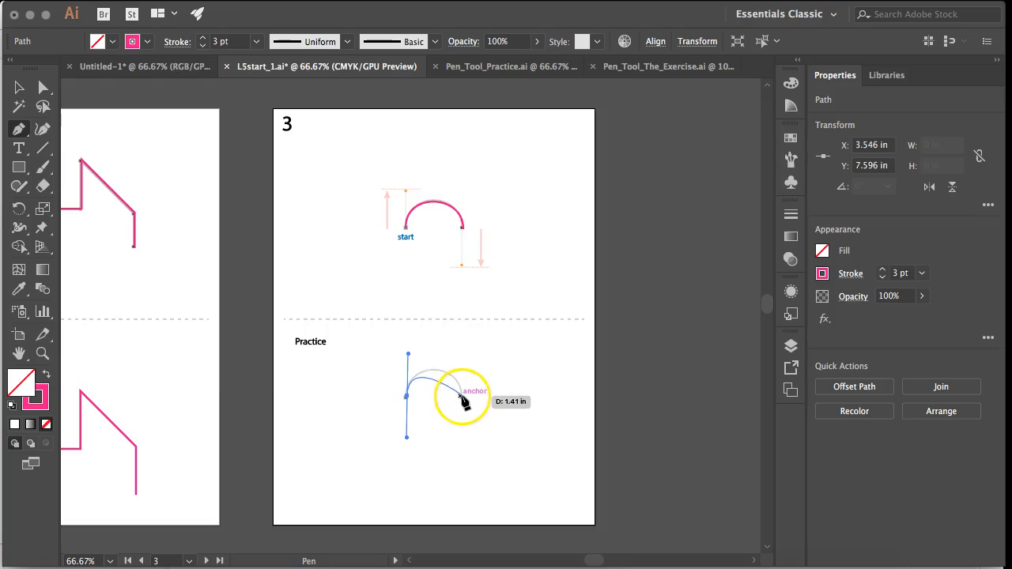
left_click_drag(461, 396, 462, 424)
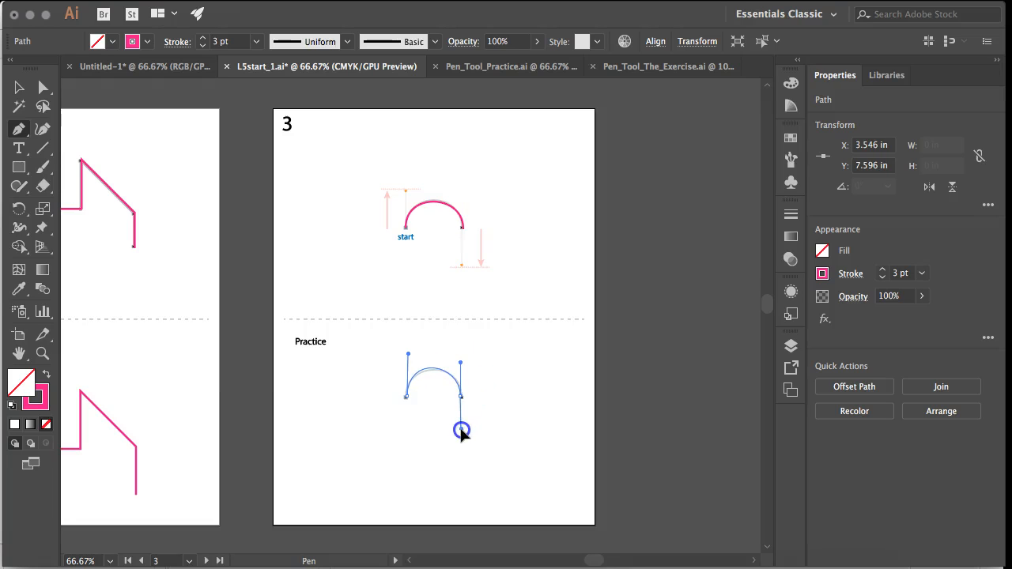
left_click(461, 429)
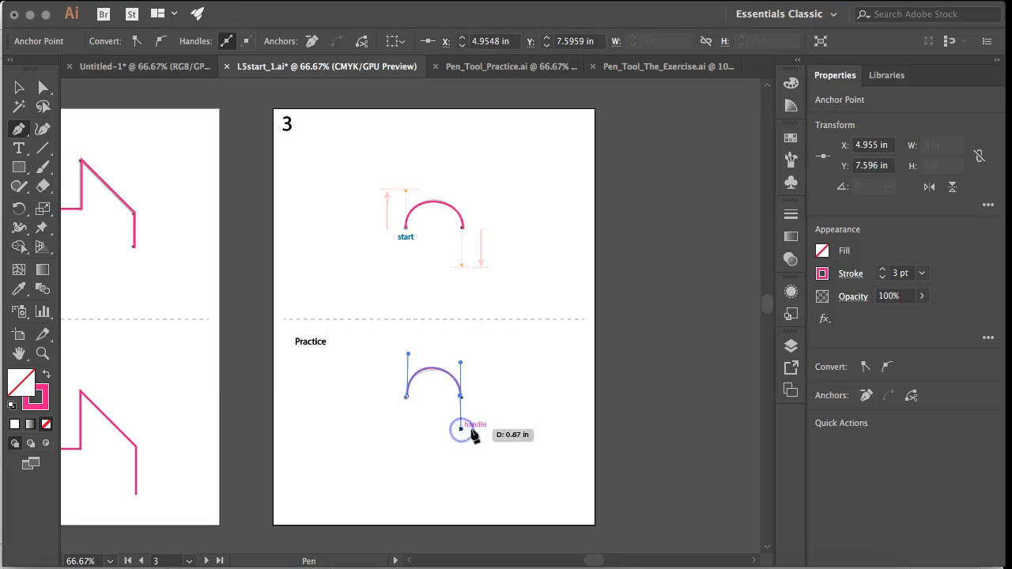
key("v")
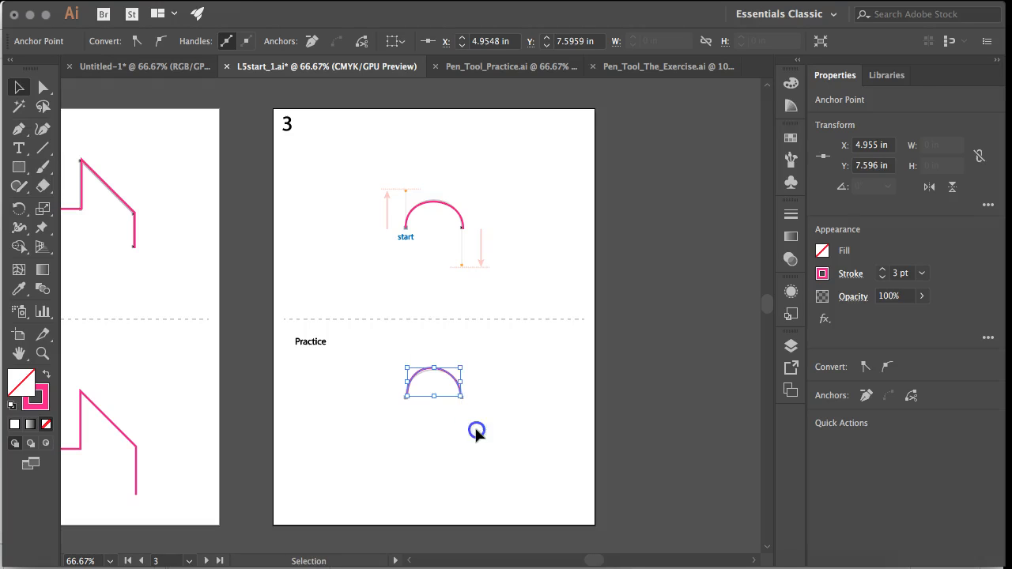
left_click(476, 432)
- Trace the wave template of exercise 4 from start to end with the Pen tool, alternating the handle direction at each anchor, and end the path
scroll(474, 433, "down", 10)
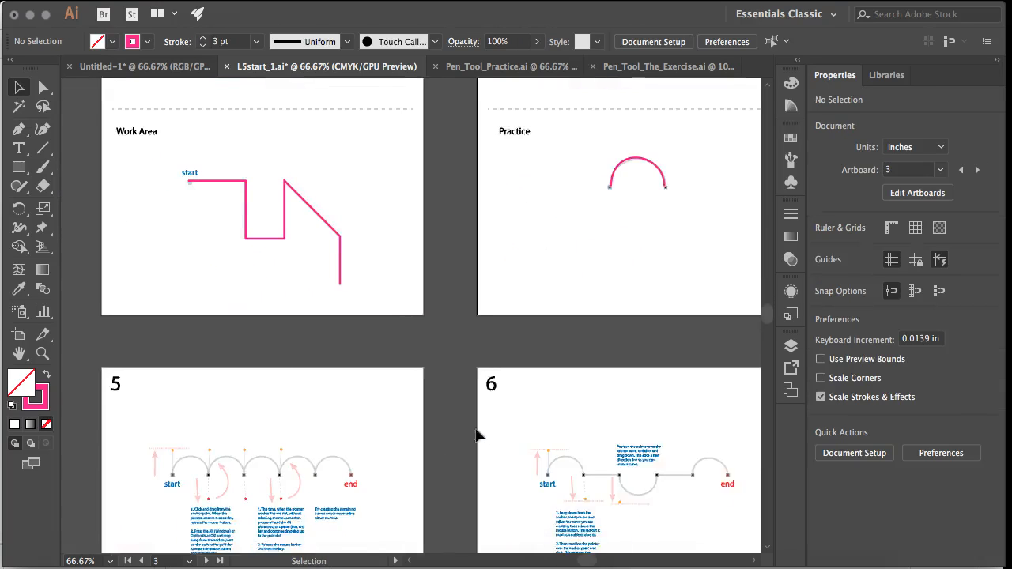
scroll(476, 428, "left", 8)
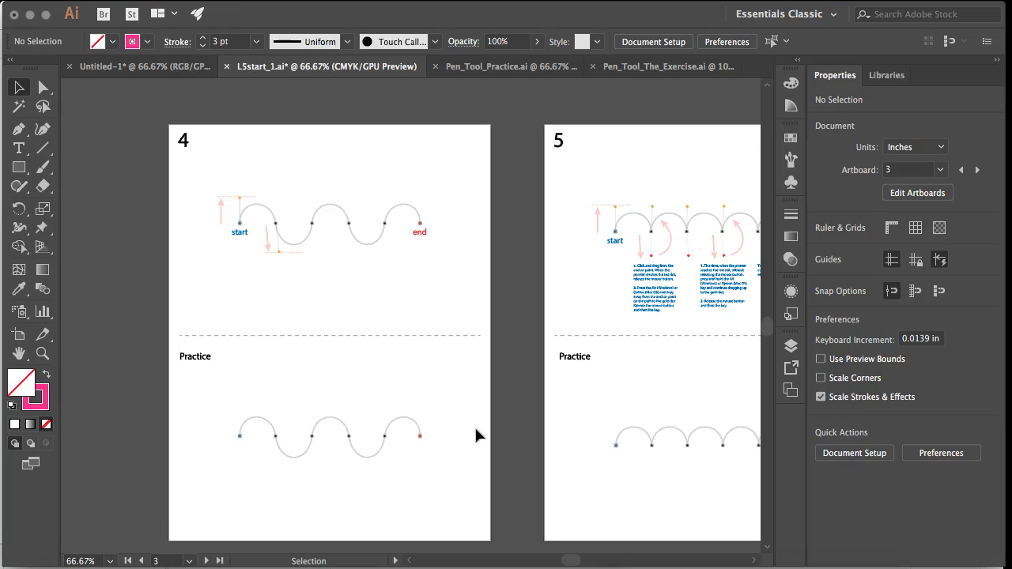
key("p")
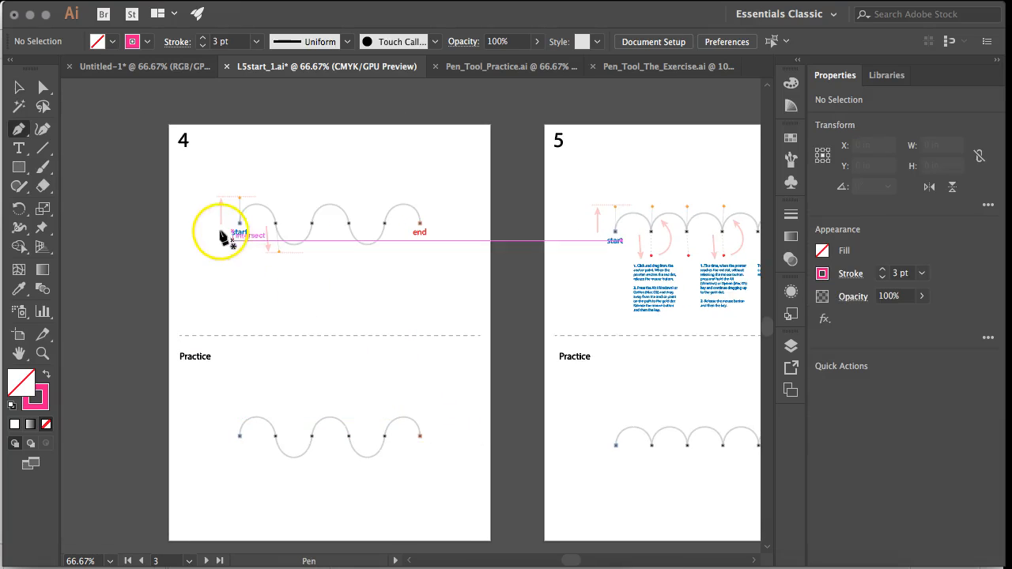
left_click_drag(238, 224, 275, 251)
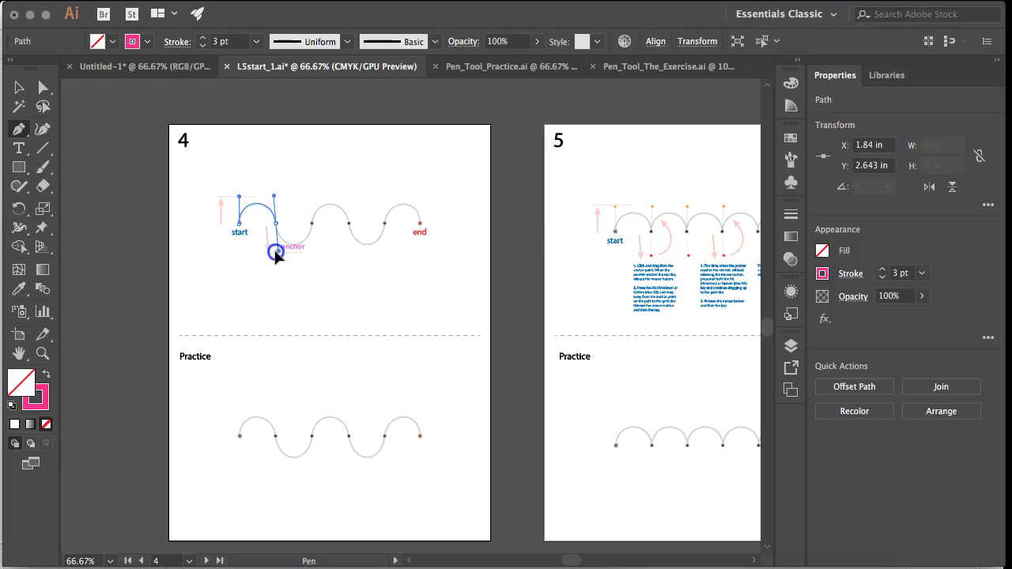
left_click_drag(314, 225, 322, 187)
left_click_drag(351, 225, 353, 253)
left_click_drag(386, 224, 421, 246)
left_click(449, 256, "alt")
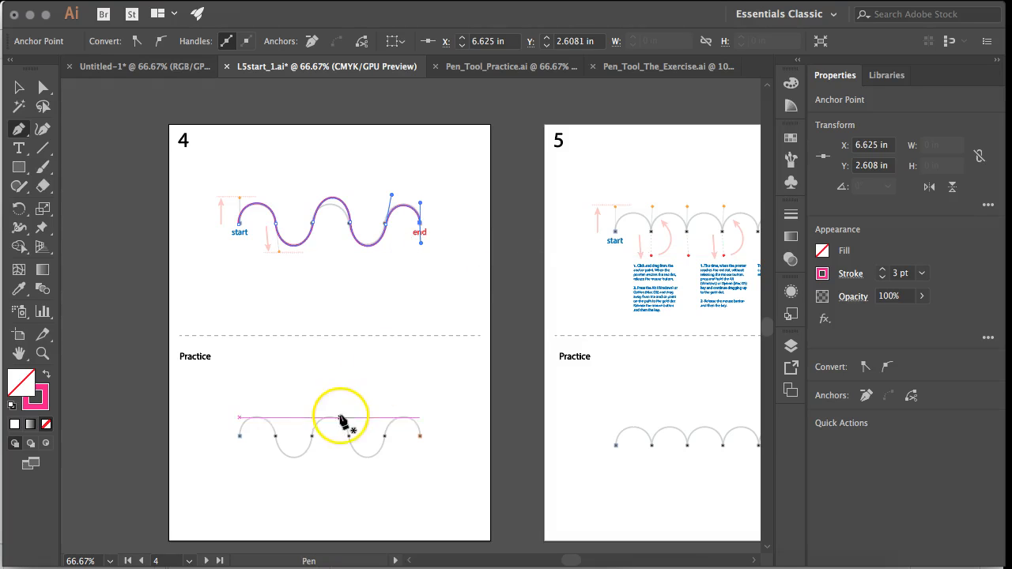
- Trace the wave in exercise 4's Practice area with smooth anchors and alternating vertical handles, end the path, and move on to exercise 5
left_click_drag(240, 436, 276, 444)
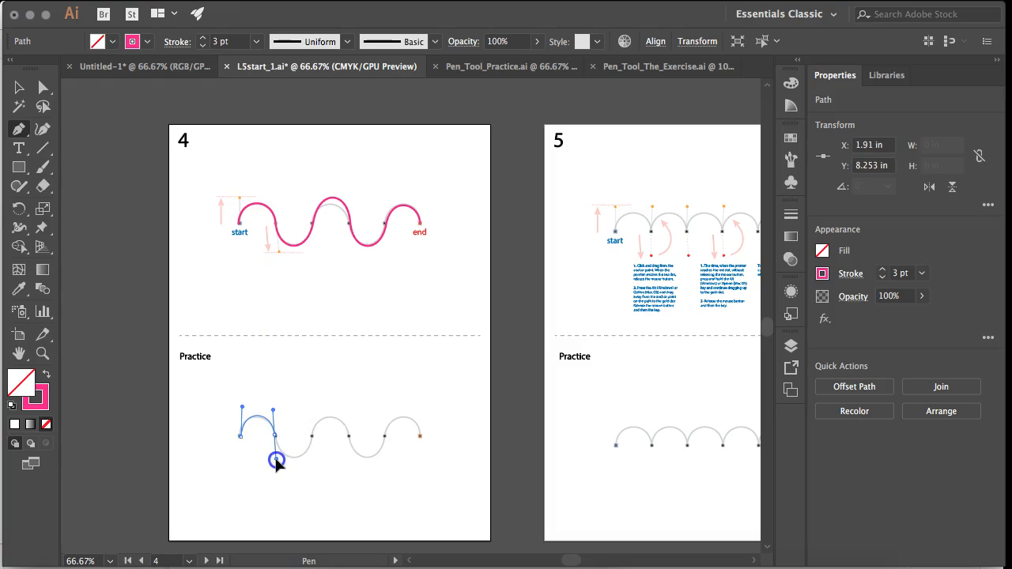
left_click_drag(273, 461, 314, 426)
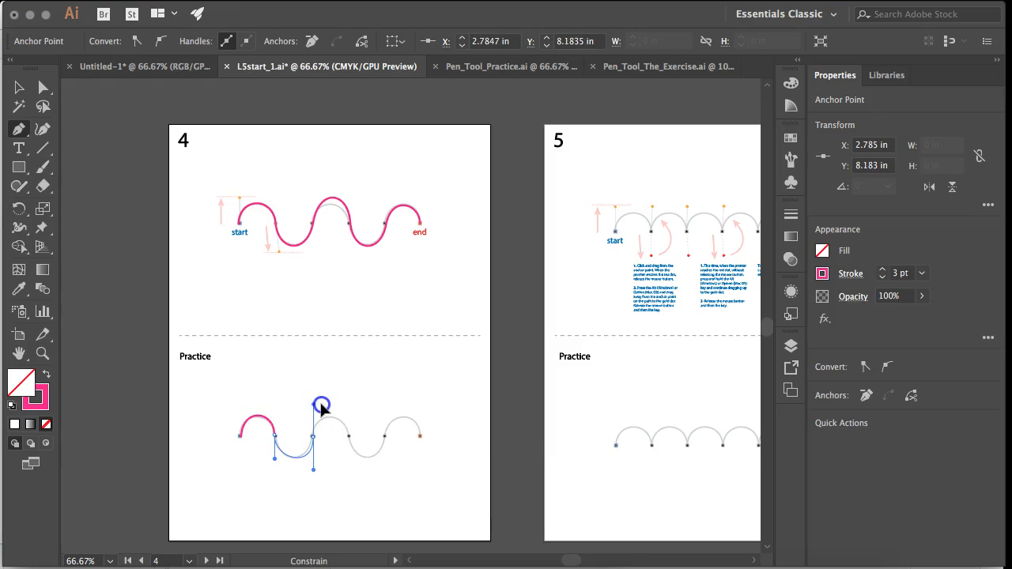
left_click_drag(323, 404, 323, 404)
left_click_drag(349, 437, 350, 465)
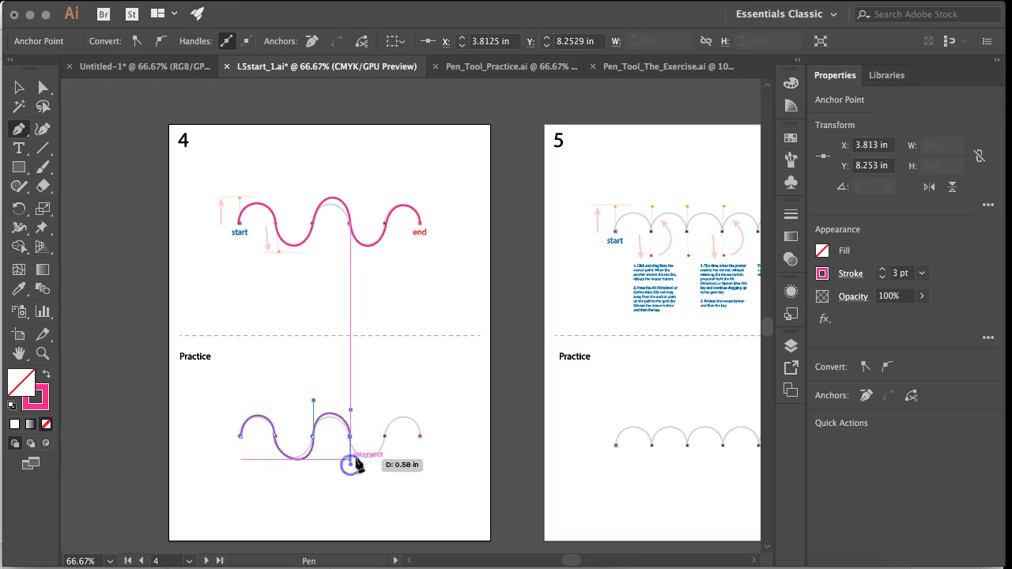
left_click_drag(385, 436, 422, 463)
key("Escape")
scroll(462, 460, "right", 8)
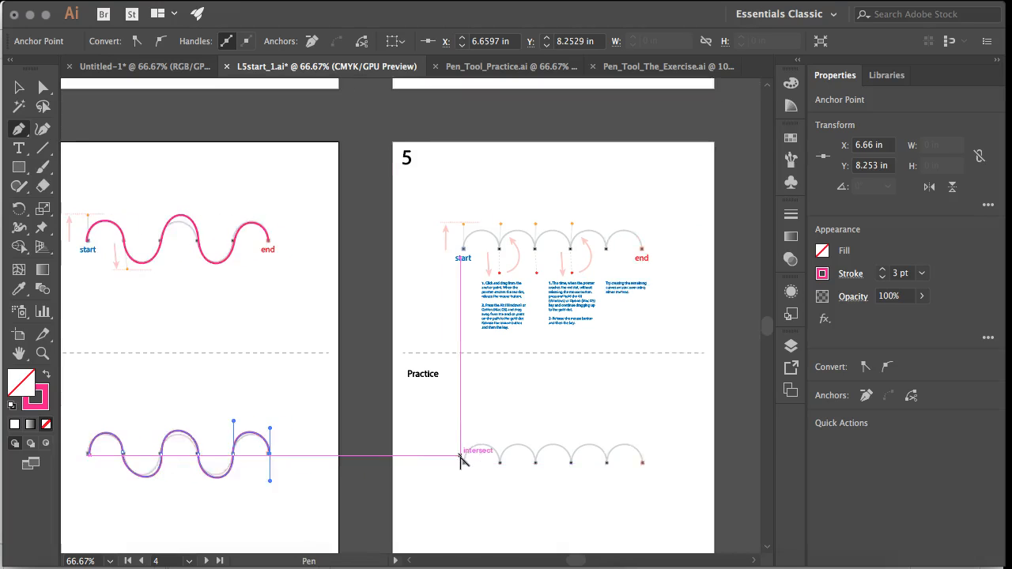
scroll(311, 291, "left", 8)
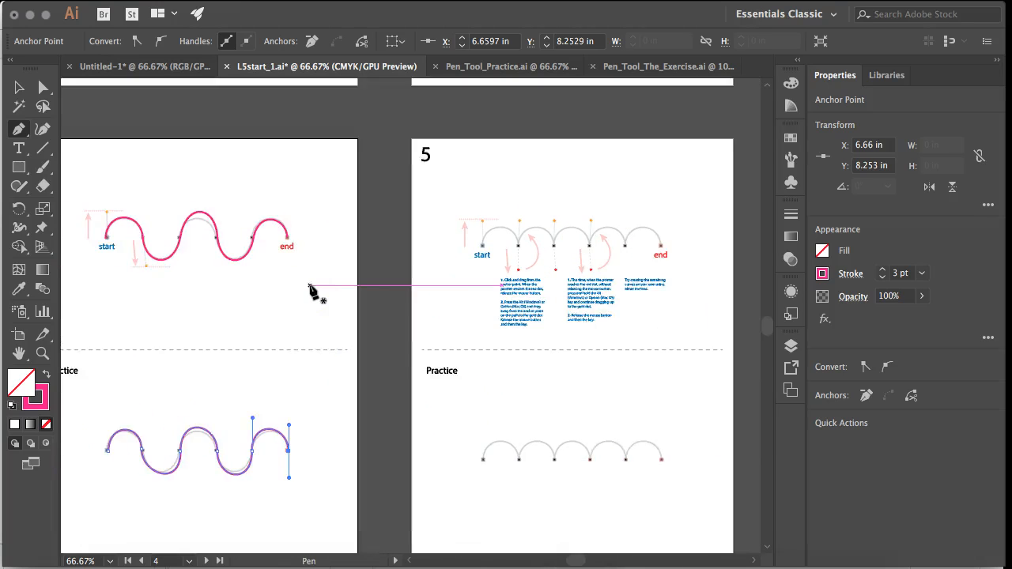
- Shorten the lower handle between the second valley and last crest of exercise 4's Practice wave to fit the template, and deselect
key("a")
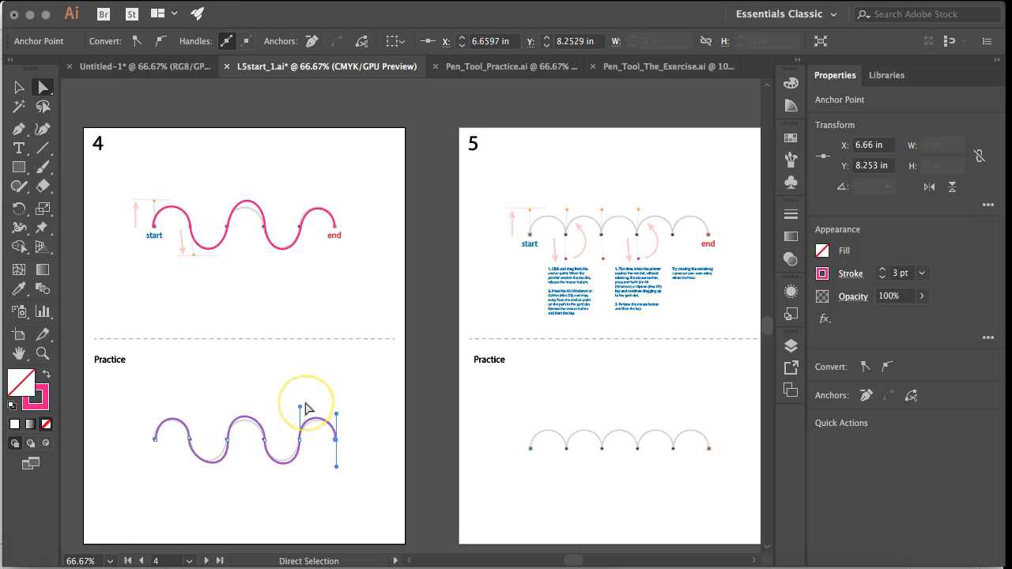
key("super+equal")
key("super+equal")
key("super+equal")
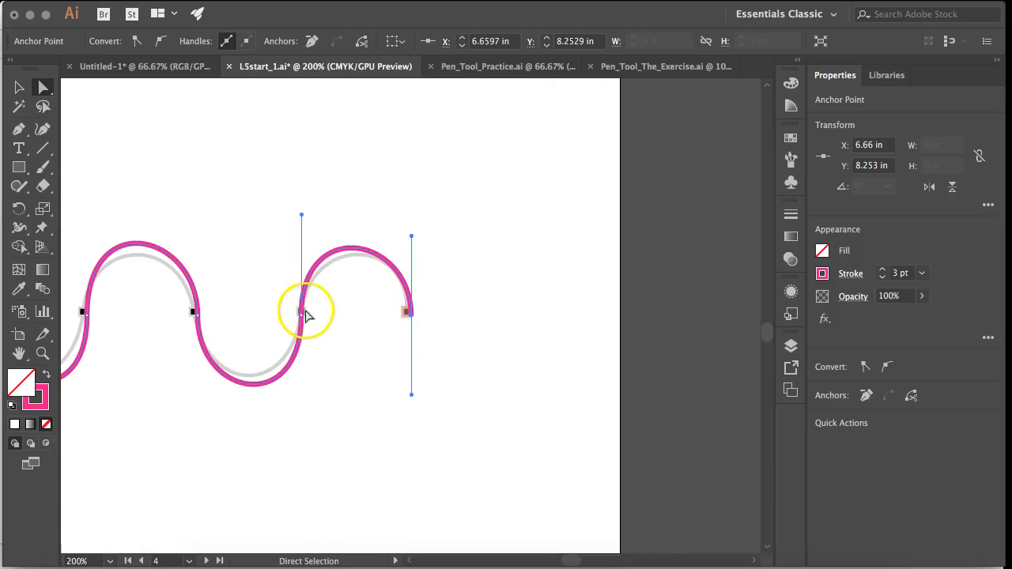
left_click(303, 311)
left_click_drag(303, 415, 302, 386)
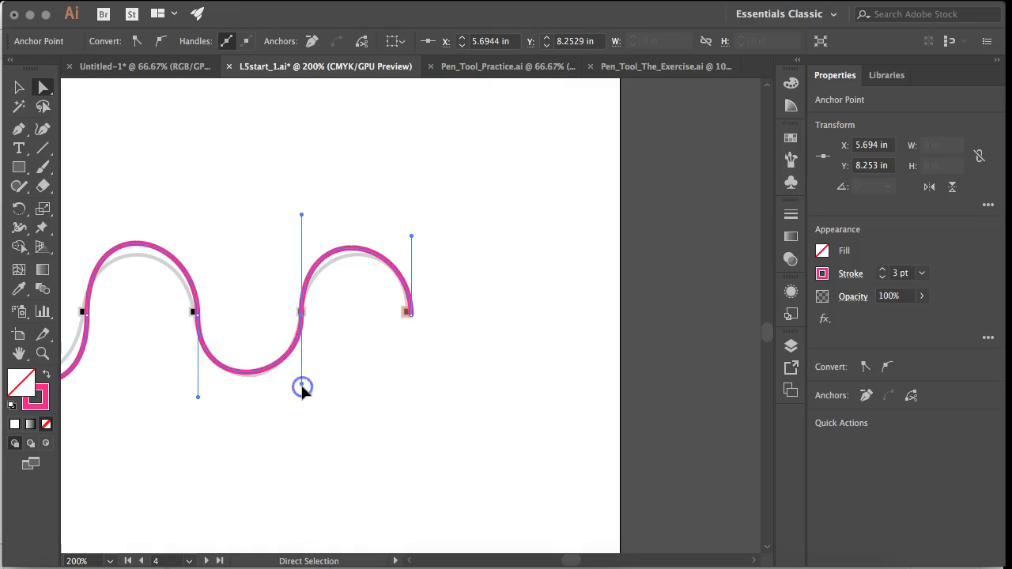
left_click(336, 383)
- Shorten the upper handle before the last crest of the Practice wave so the crest follows the gray template
scroll(335, 384, "right", 3)
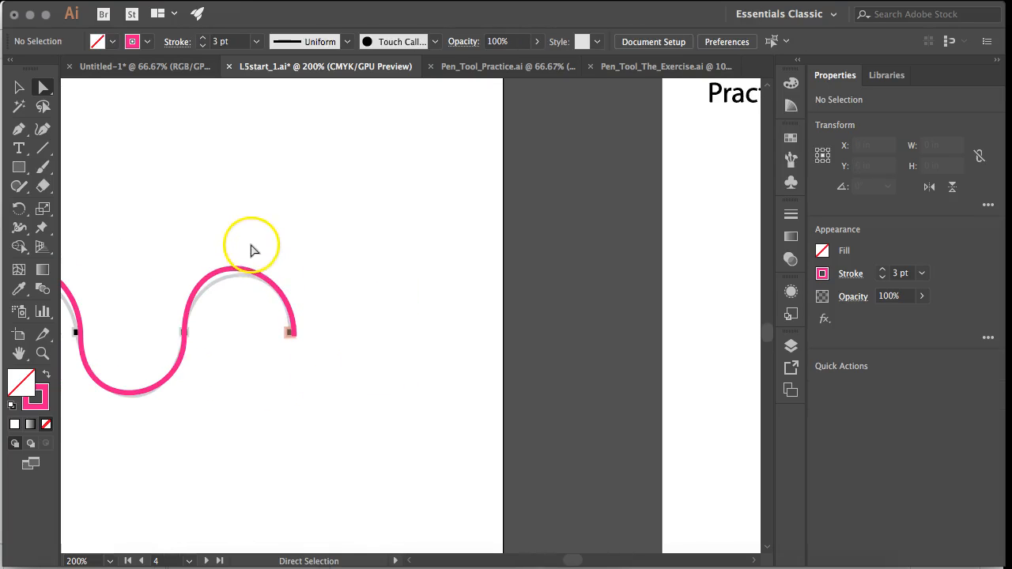
left_click(237, 270)
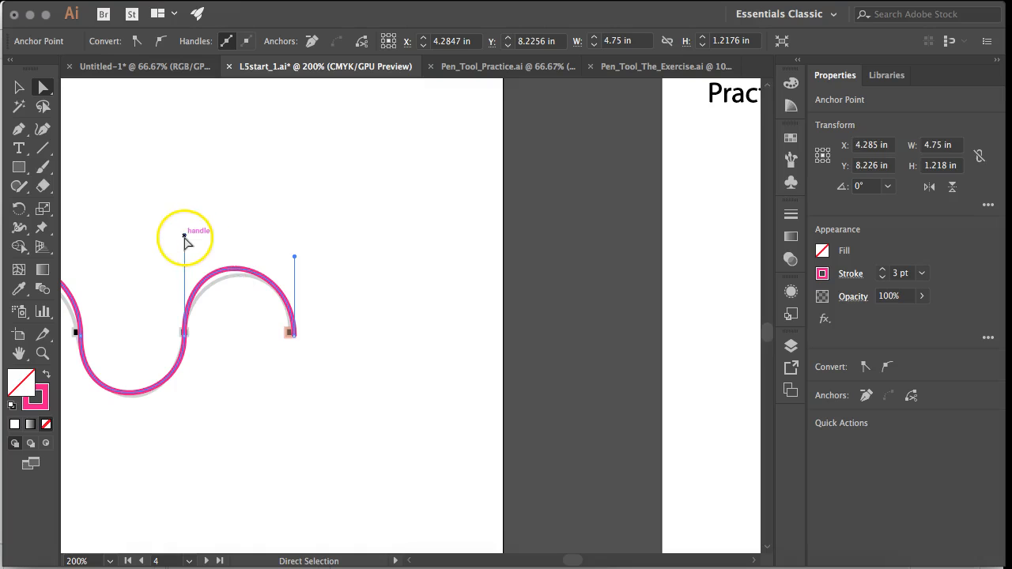
left_click_drag(185, 235, 185, 253)
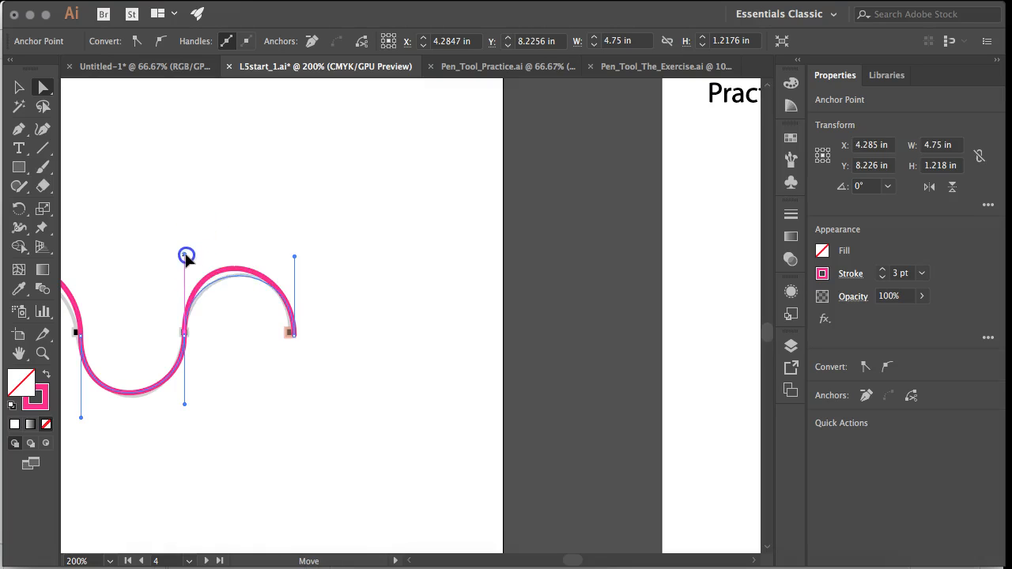
left_click(183, 267)
- Fit the first valley of the Practice wave by moving its two anchors onto the guide squares and adjusting their lower handles
scroll(187, 271, "left", 7)
left_click(234, 324)
left_click_drag(239, 330, 234, 326)
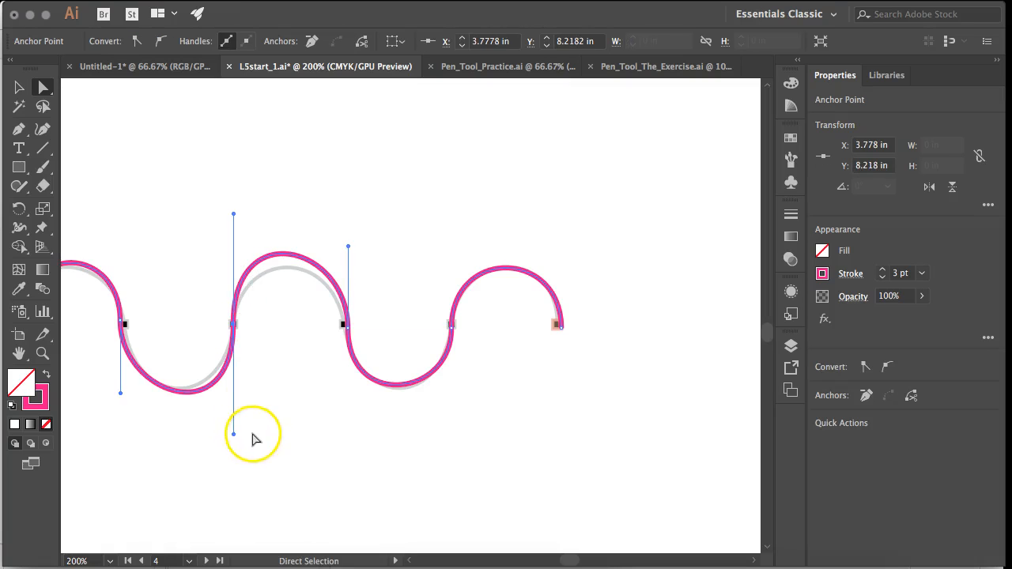
left_click_drag(235, 435, 234, 413)
left_click_drag(121, 394, 118, 402)
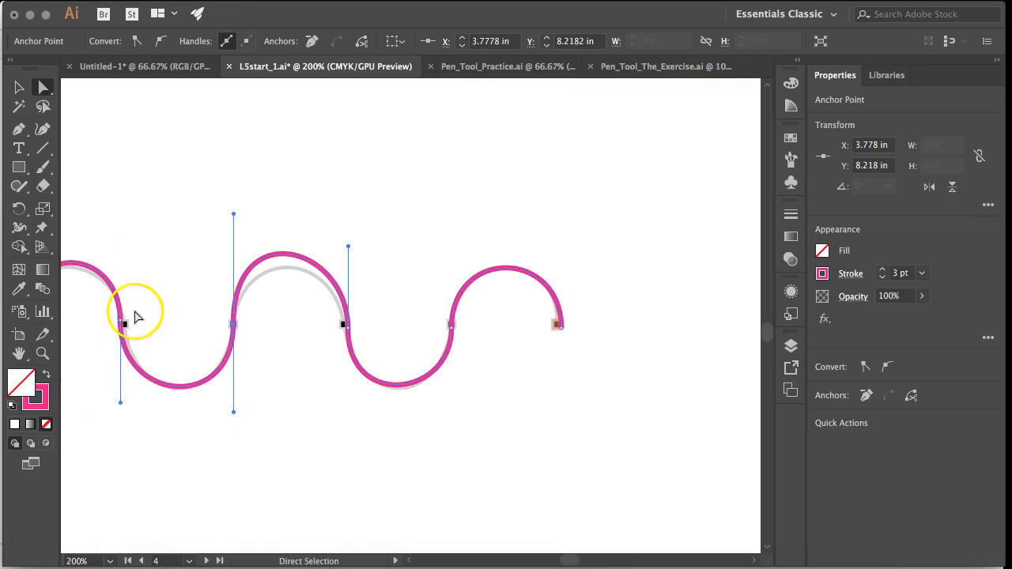
left_click_drag(123, 325, 128, 324)
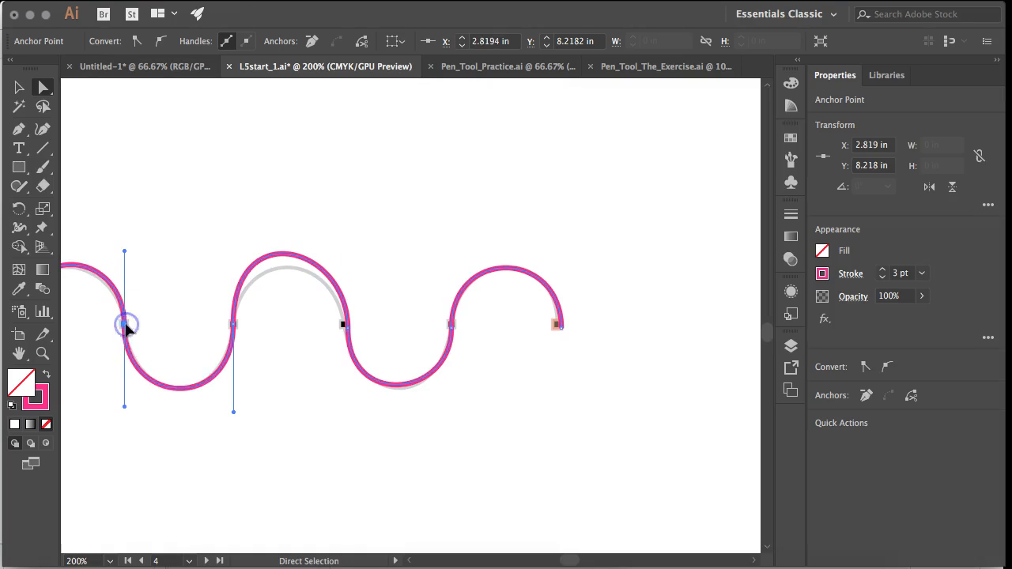
left_click(183, 405)
- Fit the middle crest and second valley by moving their shared anchor onto its guide square and adjusting the surrounding handles, and deselect
left_click(234, 324)
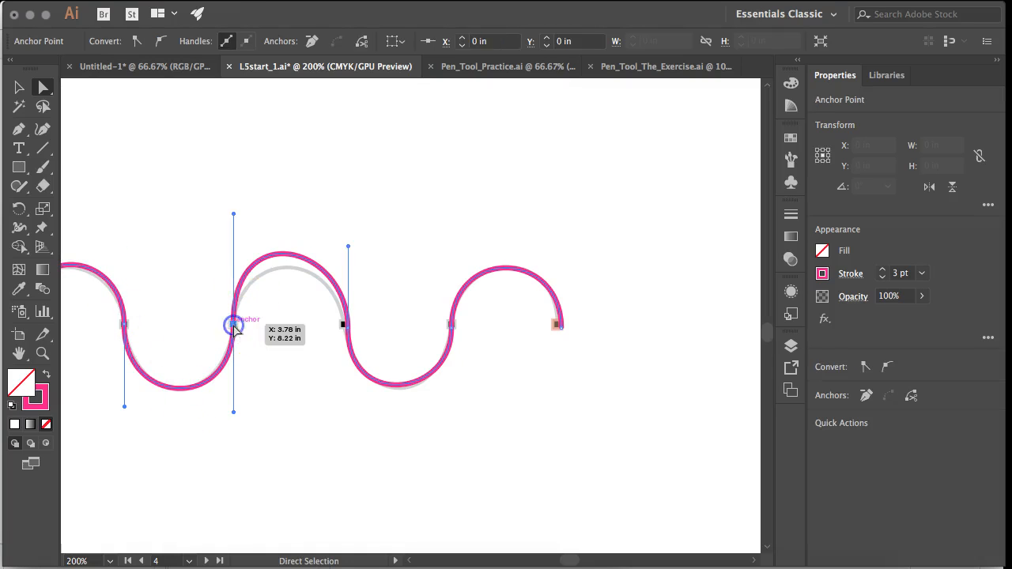
left_click_drag(234, 214, 235, 250)
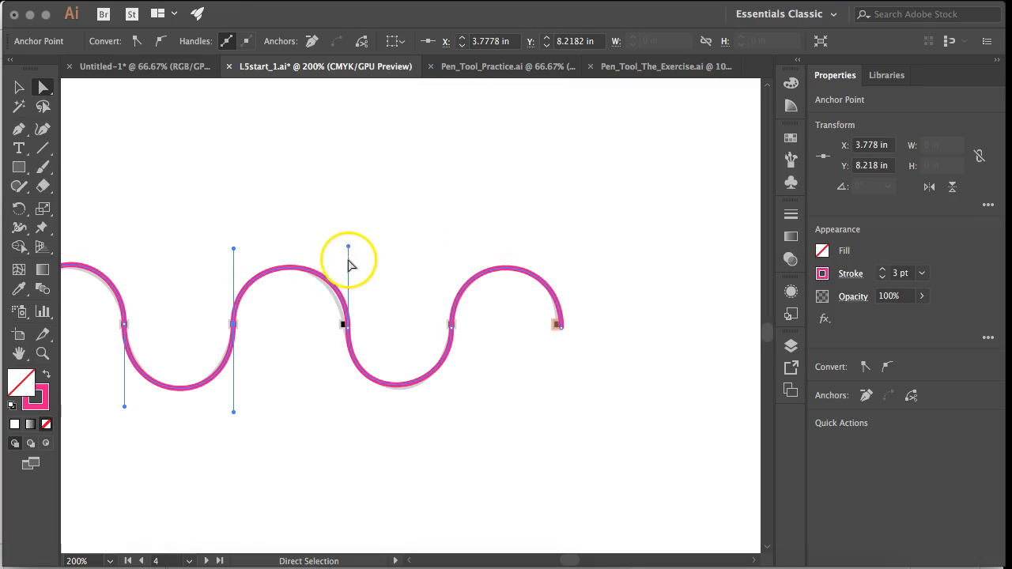
left_click(344, 324)
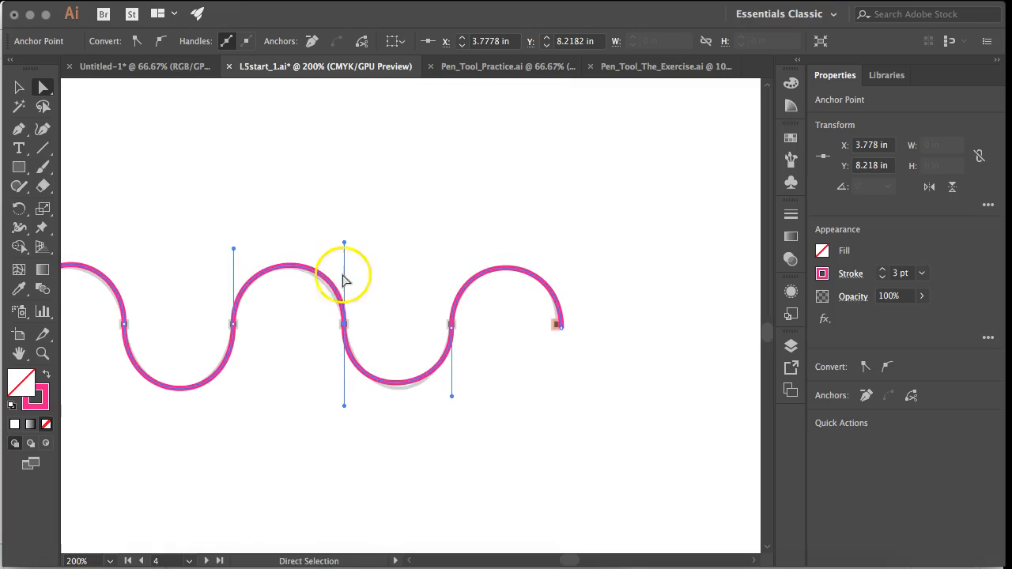
left_click_drag(346, 240, 345, 253)
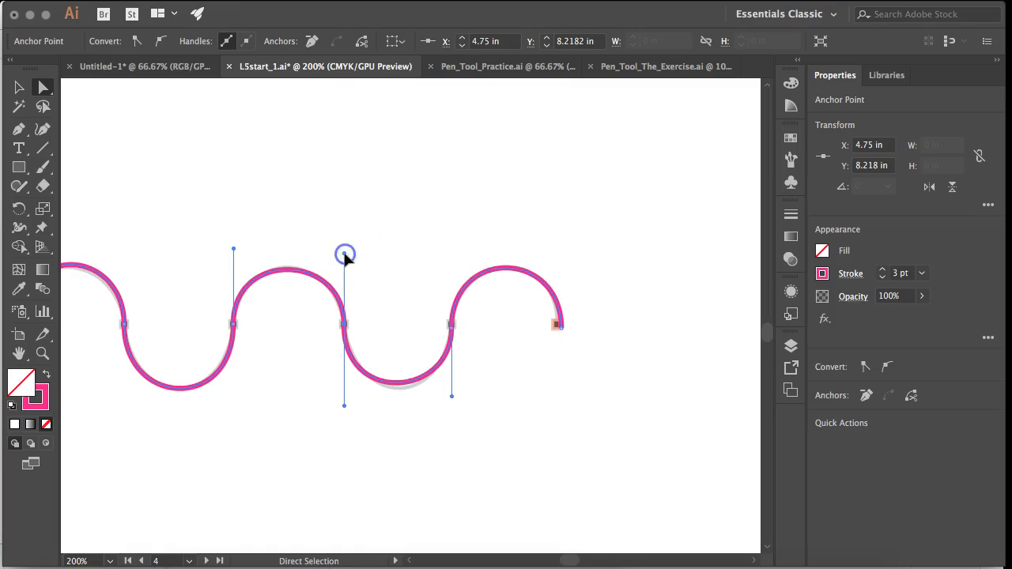
left_click_drag(451, 397, 451, 405)
left_click(515, 406)
- Try to trace the first two arches of exercise 5's template with the Pen tool, and delete the path
scroll(514, 409, "right", 10)
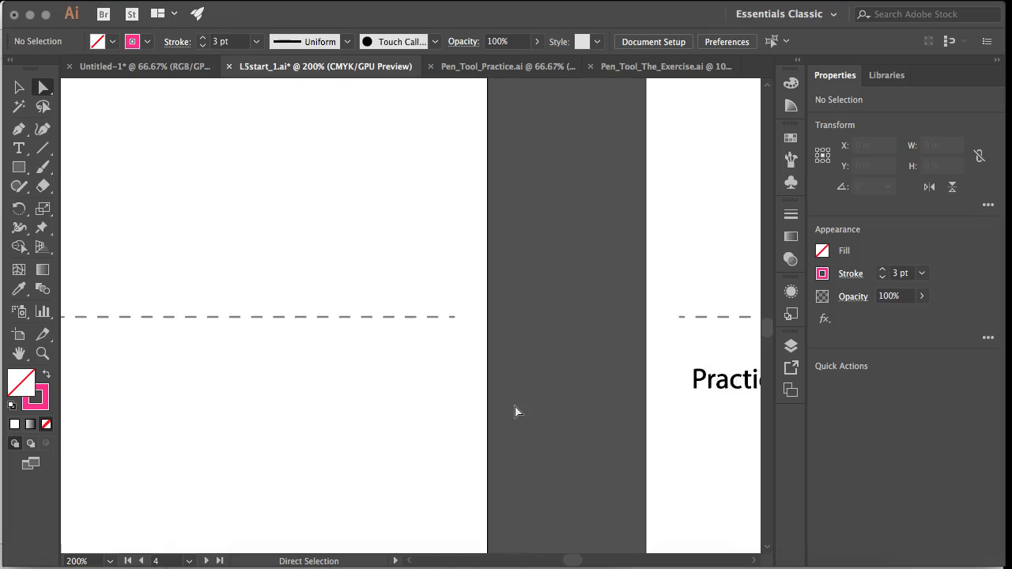
scroll(515, 411, "right", 10)
scroll(515, 412, "up", 4)
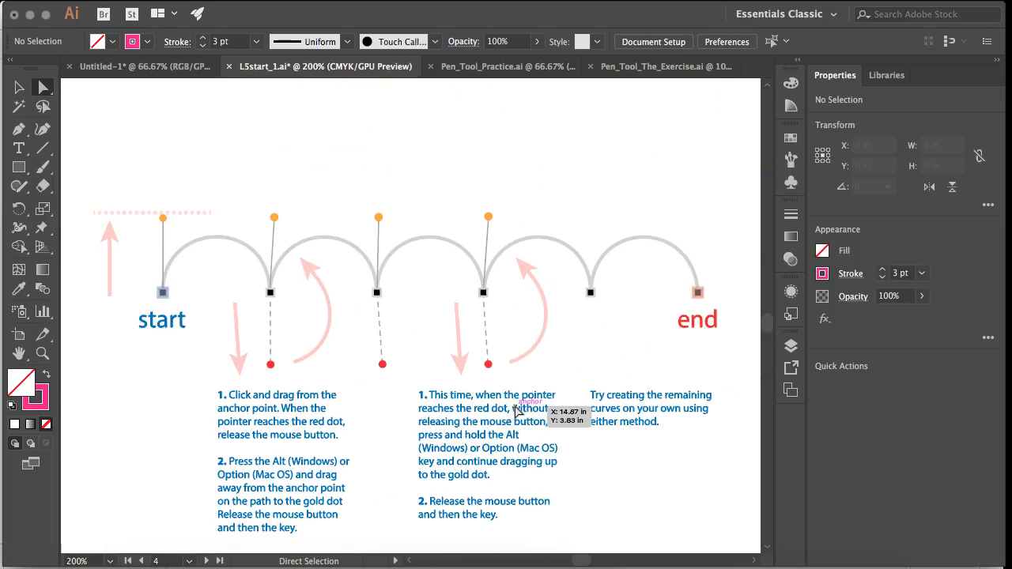
key("super+minus")
key("p")
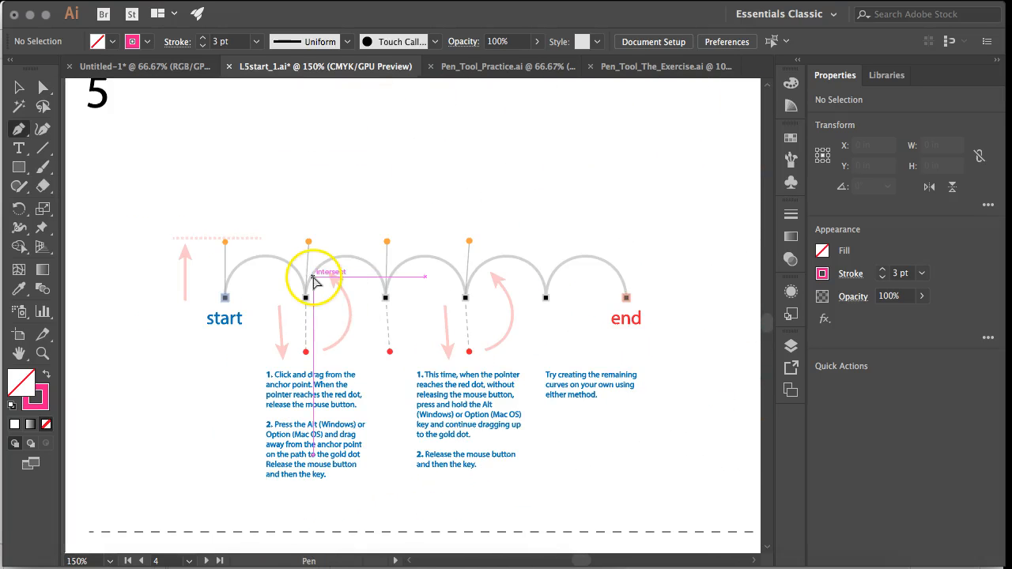
left_click(225, 299)
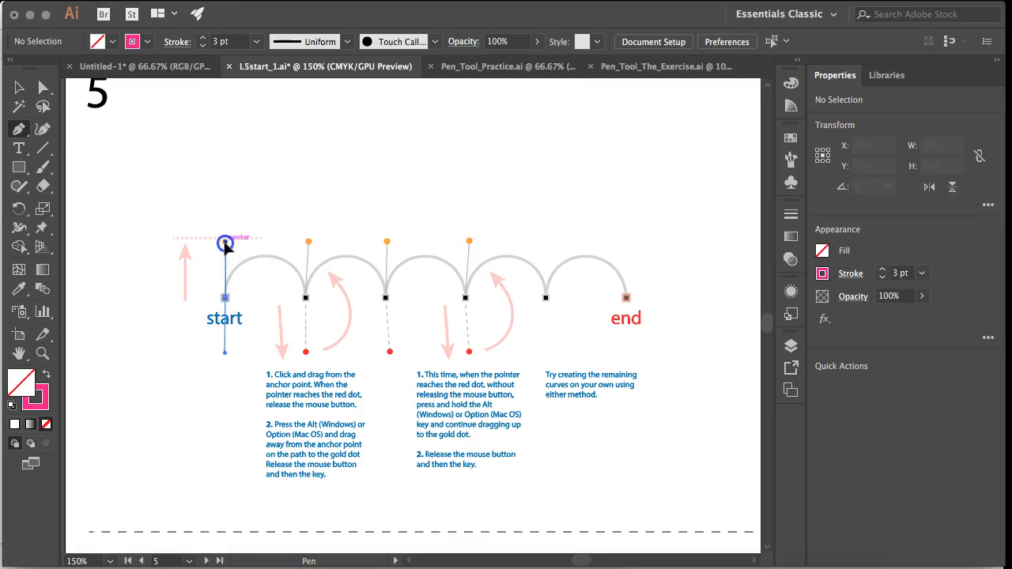
left_click(305, 299)
left_click_drag(306, 299, 306, 354)
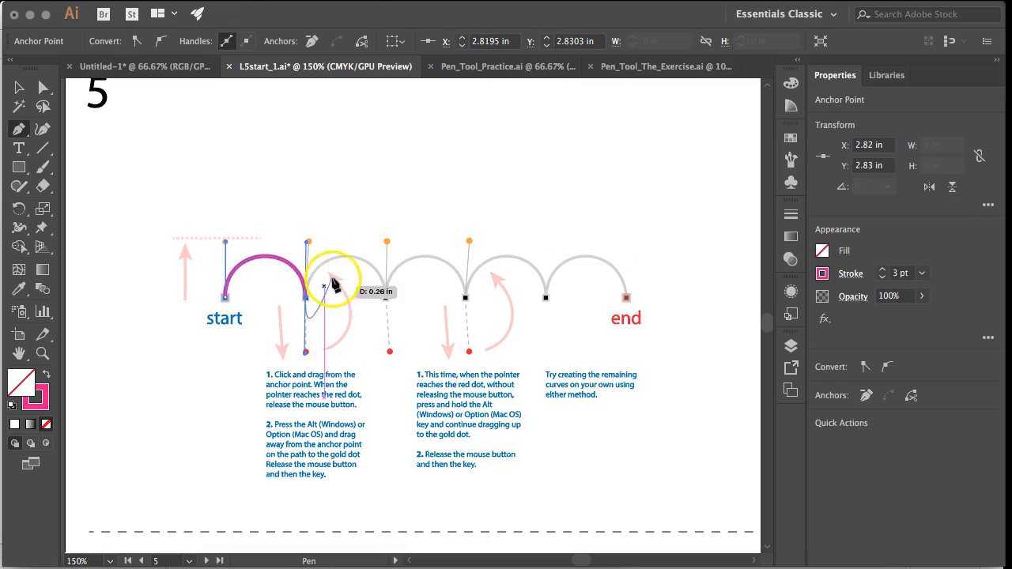
left_click_drag(306, 299, 308, 242)
mouse_move(386, 299)
left_mouse_down()
mouse_move(385, 267)
mouse_move(395, 378)
mouse_move(387, 356)
left_mouse_up()
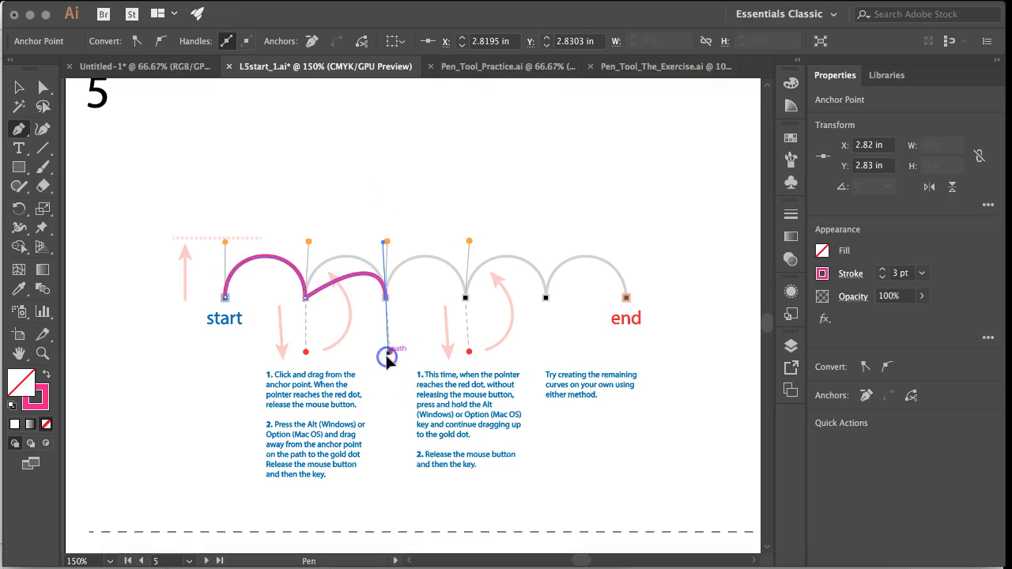
key("Delete")
key("Delete")
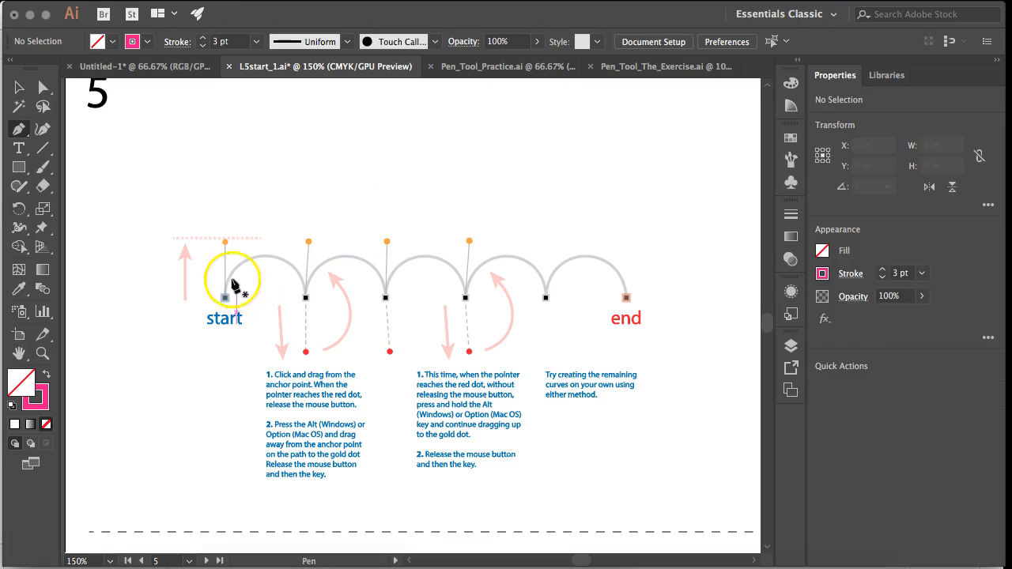
- Try again to trace exercise 5's first arches, undo the stray segment at the third anchor, and delete the remaining path
left_click_drag(226, 298, 225, 241)
left_click_drag(307, 300, 306, 353)
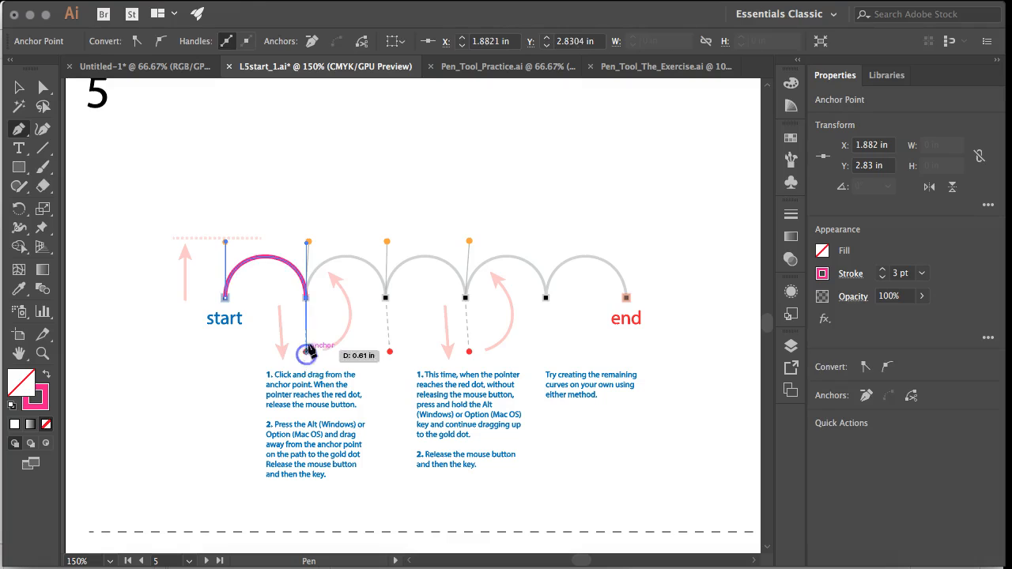
left_click_drag(386, 300, 387, 261)
left_click_drag(386, 298, 385, 242)
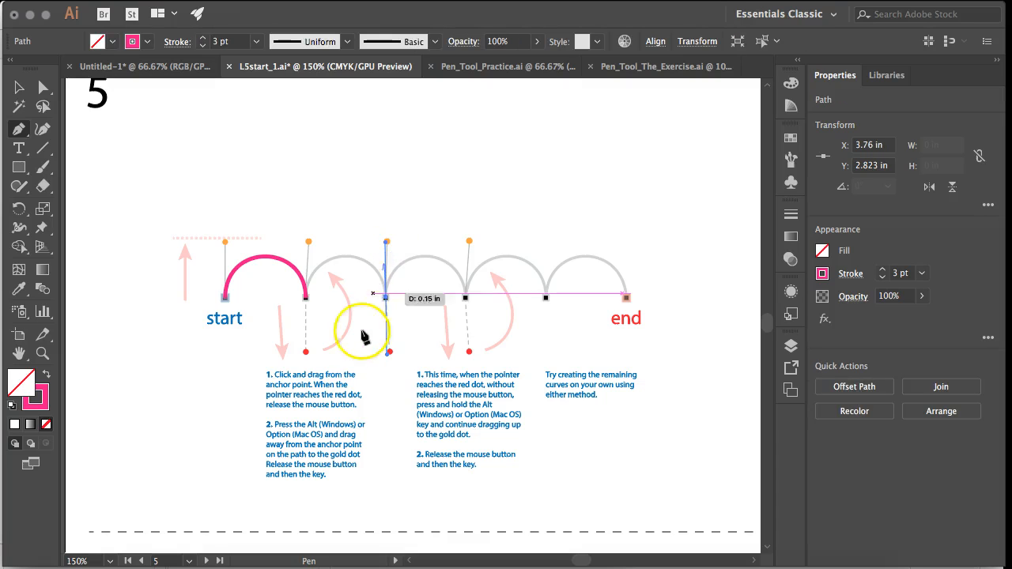
key("super+z")
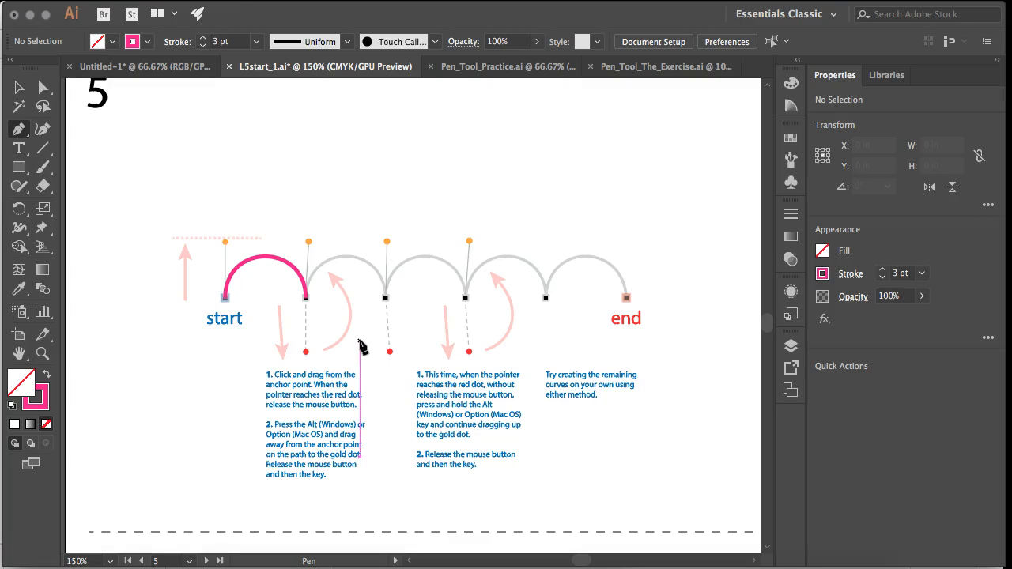
left_click(306, 349)
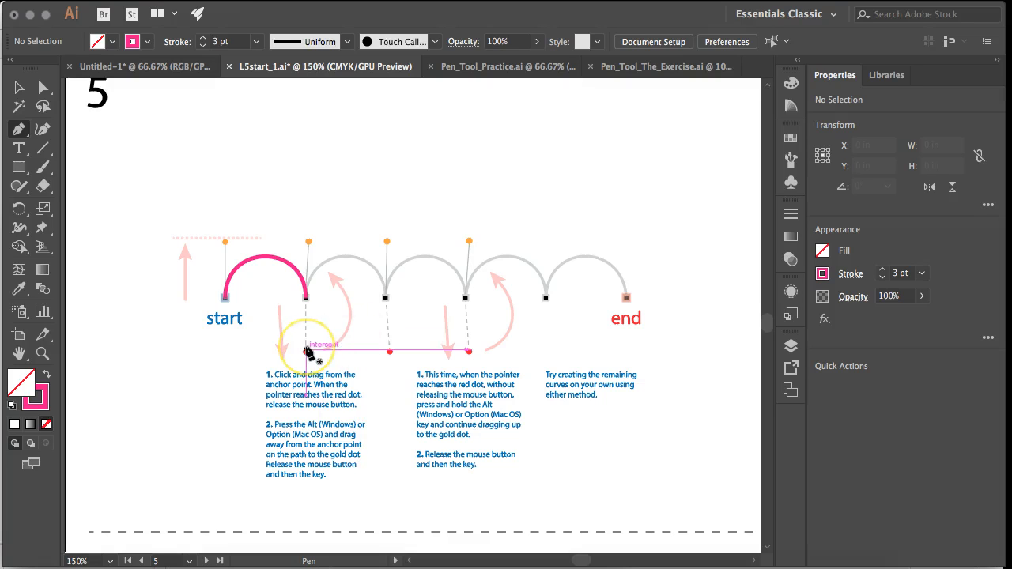
key("v")
left_click(192, 252)
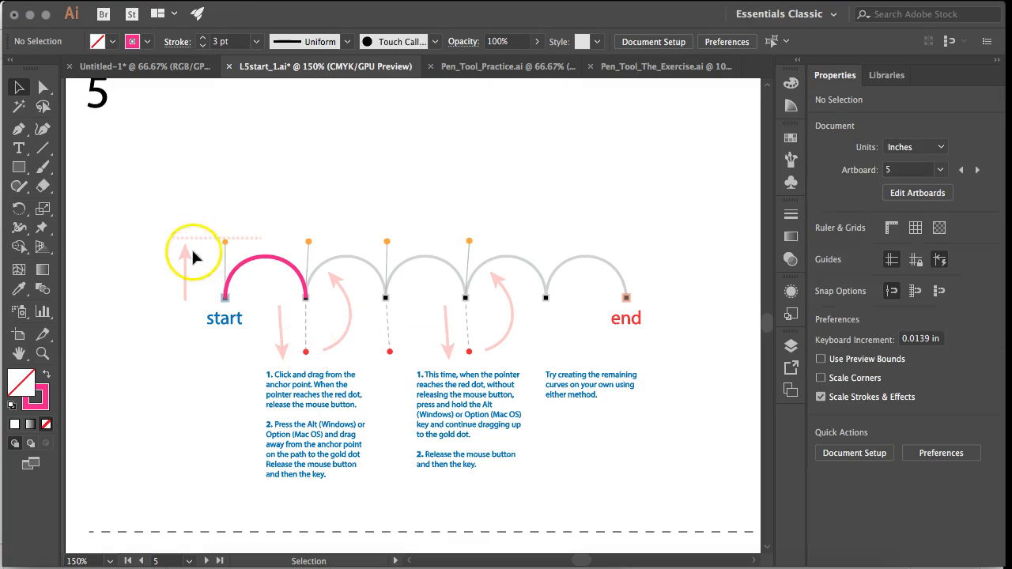
left_click_drag(349, 372, 350, 372)
key("Delete")
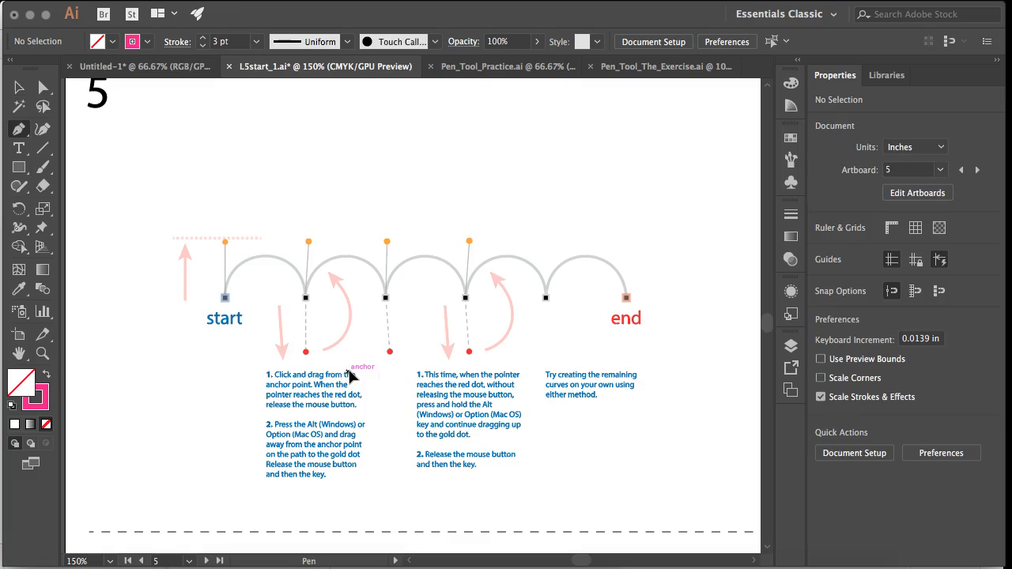
- Trace exercise 5's first arch, pulling the second anchor's handle to the red dot and its outgoing handle separately up to the gold dot
key("p")
left_click(256, 335)
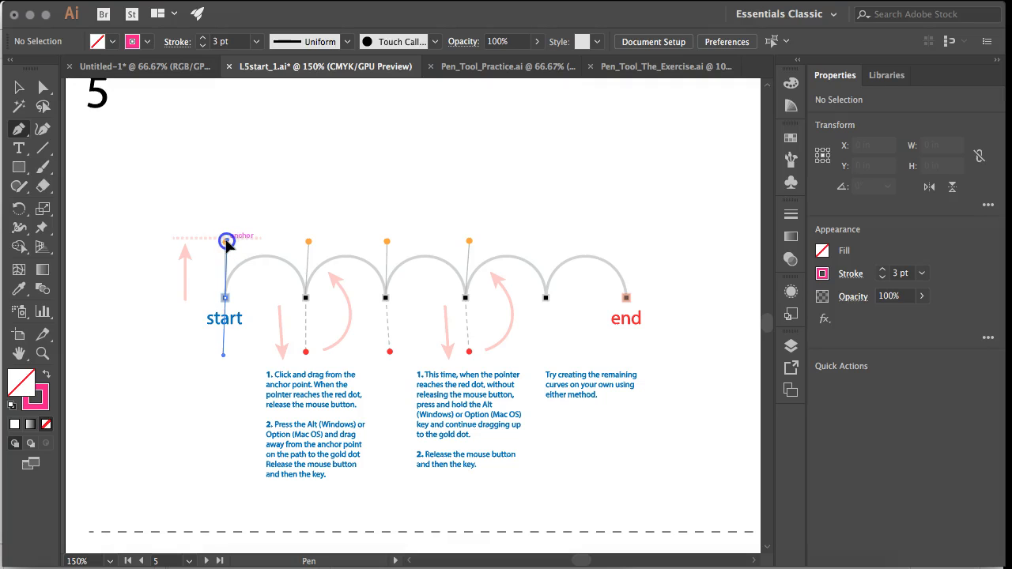
left_click_drag(225, 243, 226, 243)
left_click_drag(305, 297, 306, 353)
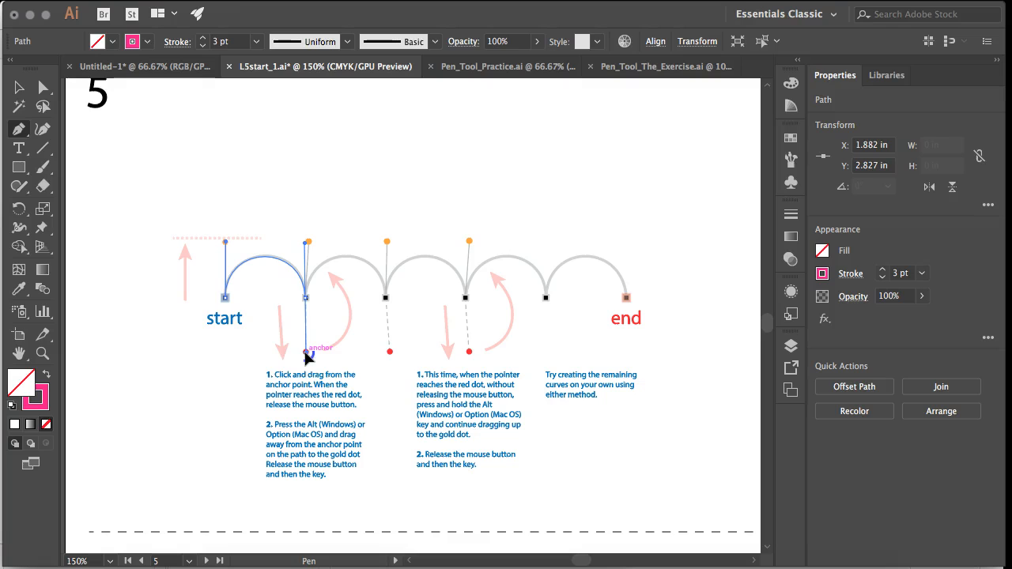
left_click_drag(305, 353, 332, 348)
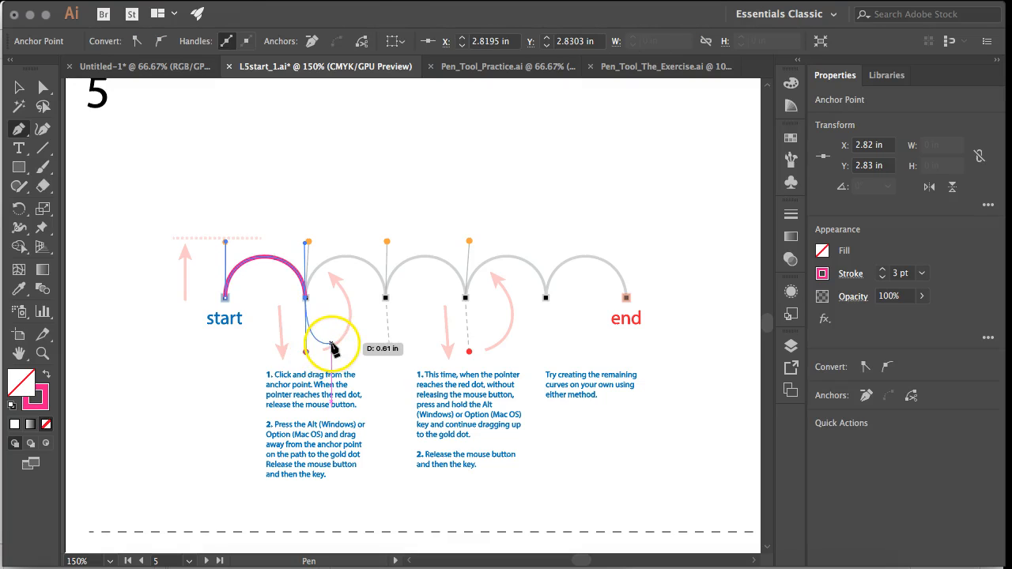
key("alt")
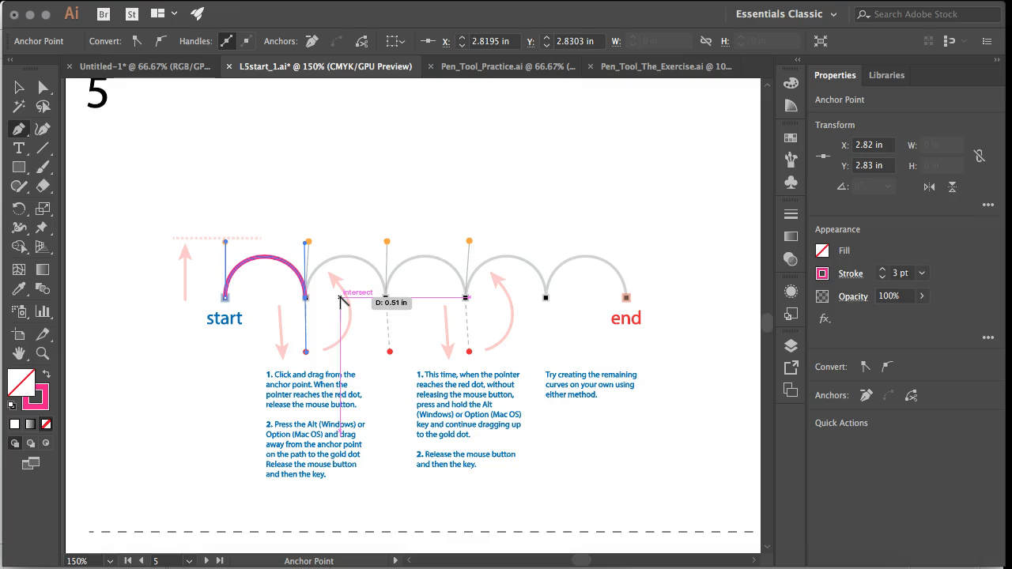
left_click(306, 298)
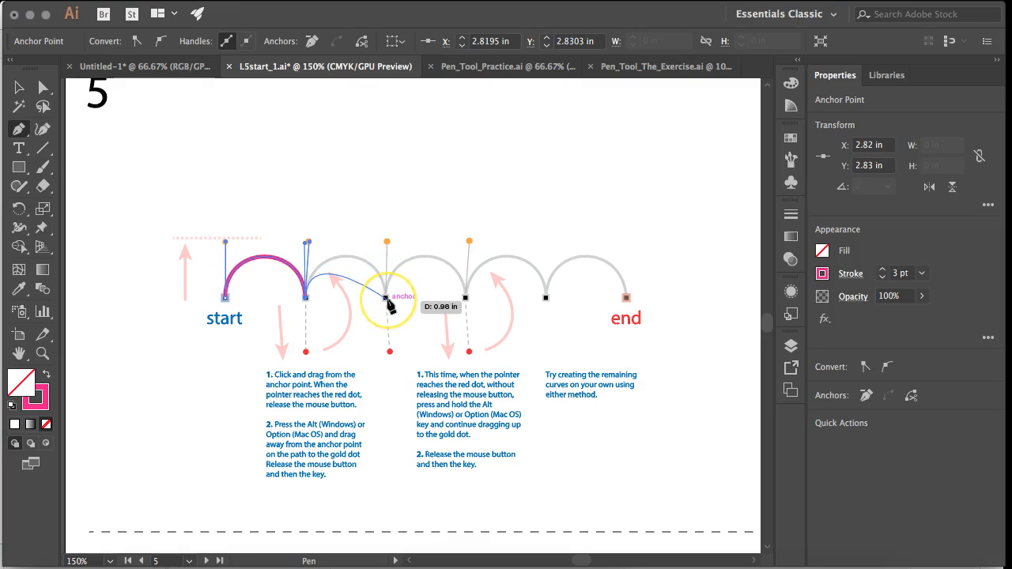
- Trace the second and third arches of exercise 5 with corner anchors whose handles turn upward, and undo the stray point at the fifth anchor
left_click_drag(387, 299, 389, 352)
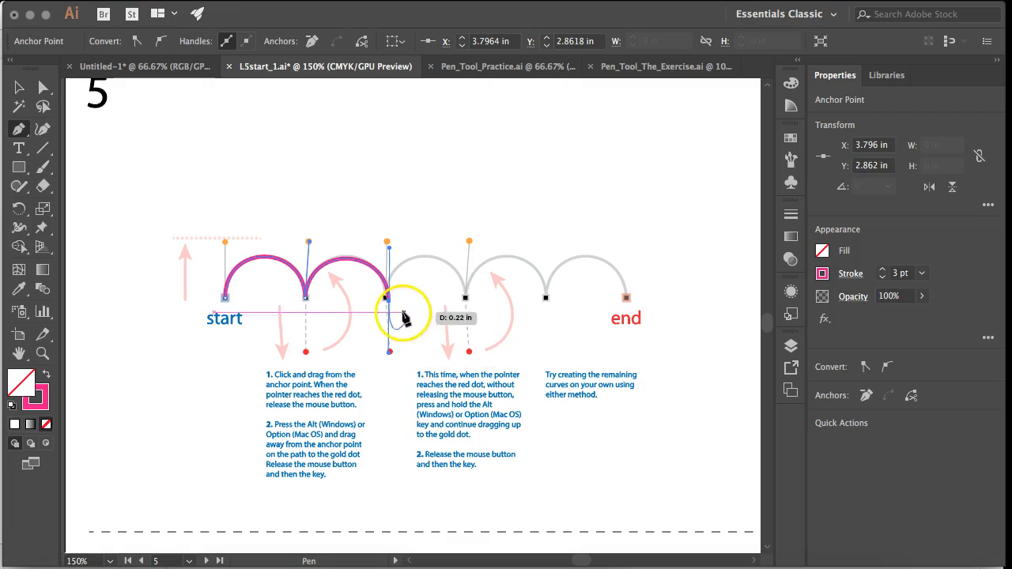
left_click_drag(389, 299, 388, 244)
left_click_drag(467, 299, 468, 351)
left_click_drag(469, 298, 469, 297)
left_click_drag(467, 242, 466, 241)
left_click_drag(546, 299, 545, 326)
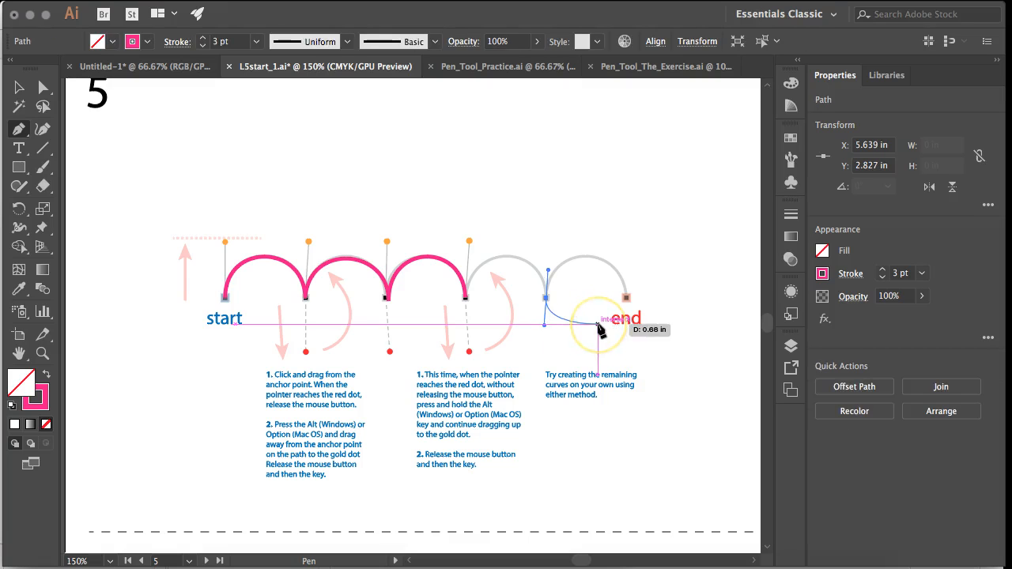
key("super+z")
- Try to trace the first arch of exercise 5's practice area with the Pen tool, and undo its anchors
scroll(598, 327, "down", 10)
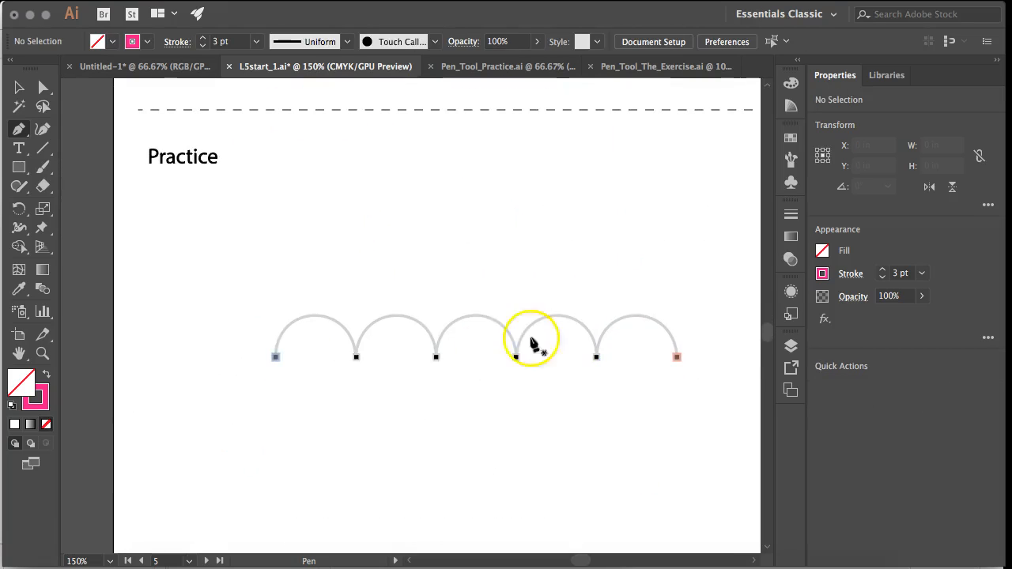
left_click_drag(275, 357, 277, 279)
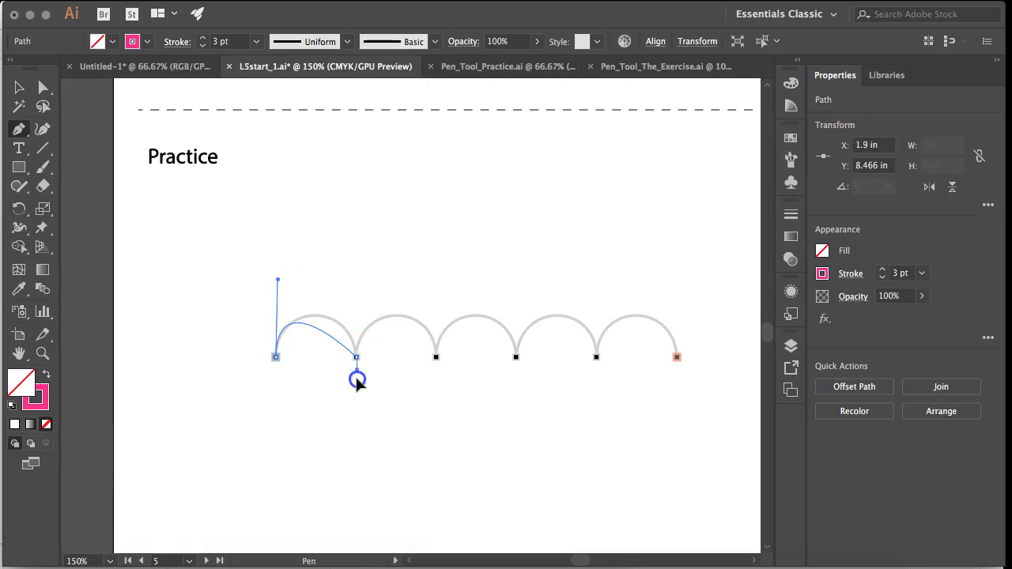
left_click_drag(359, 425, 360, 424)
key("super+z")
key("super+z")
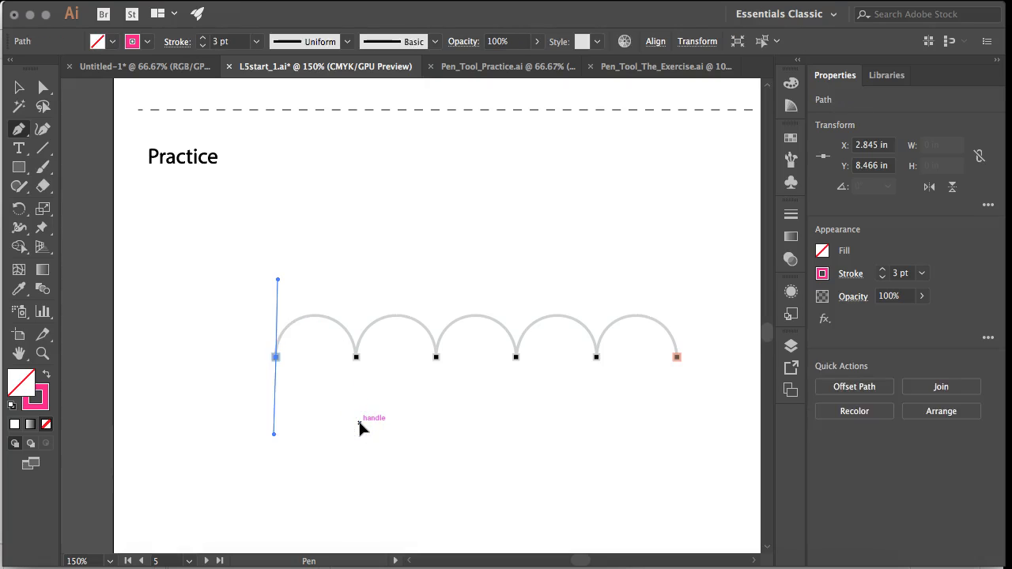
- Trace the first two arches of exercise 5's practice area, turning the second anchor into a corner with a separate upward handle
left_click_drag(275, 356, 275, 355)
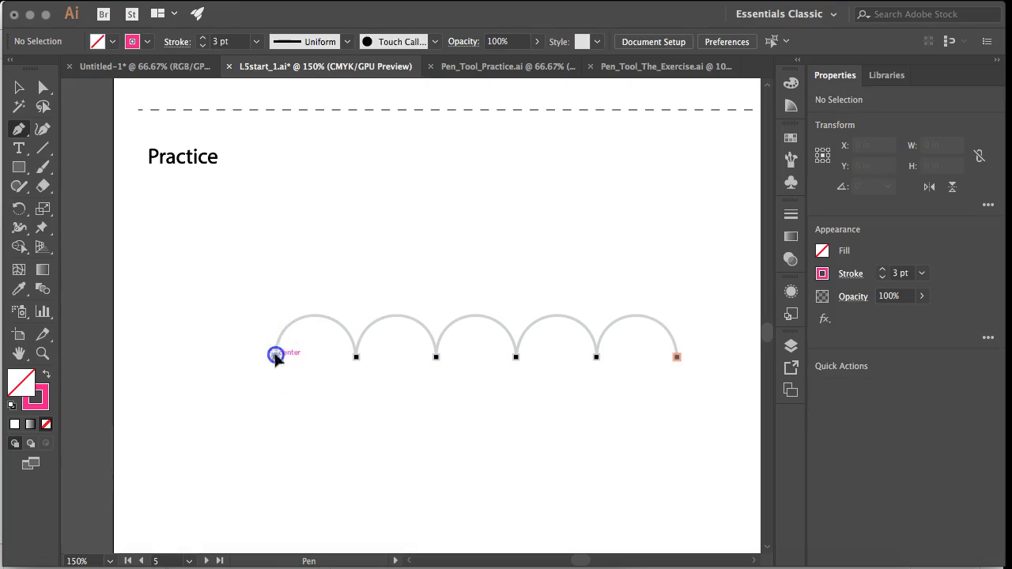
left_click_drag(276, 267, 276, 265)
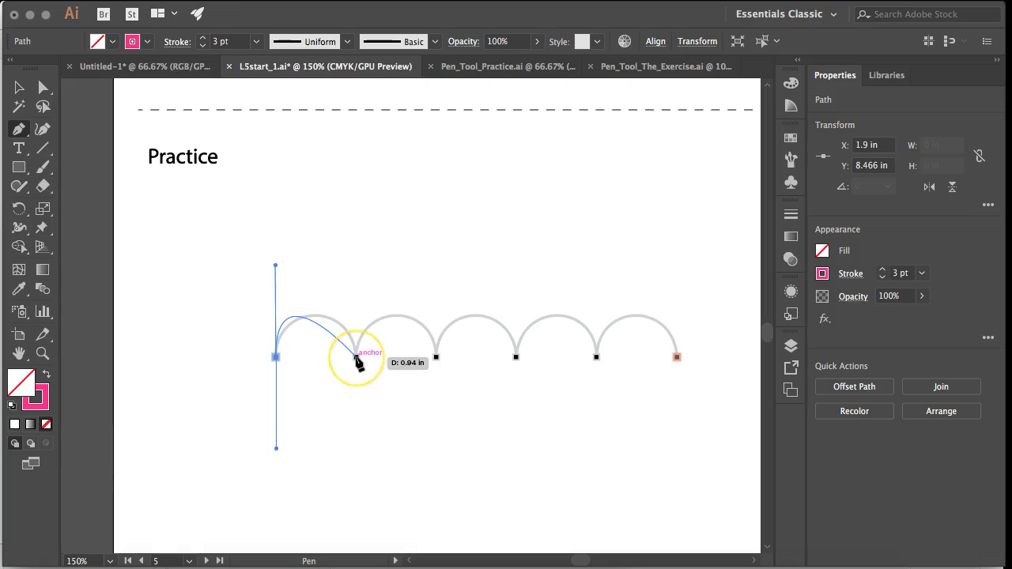
left_click_drag(356, 362, 356, 412)
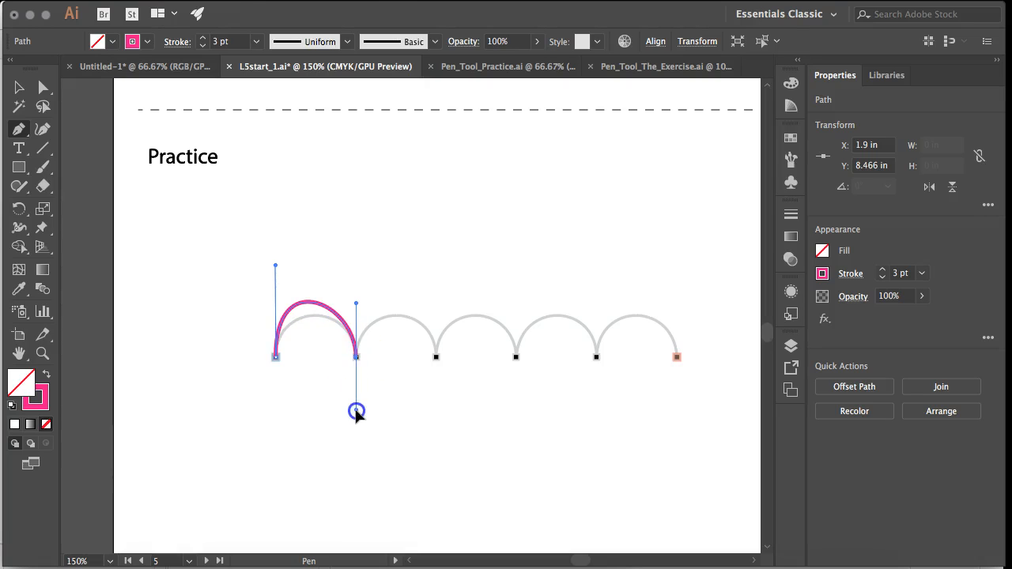
left_click(356, 357)
mouse_move(355, 357)
left_mouse_down()
mouse_move(383, 319)
mouse_move(420, 330)
mouse_move(430, 355)
mouse_move(354, 339)
mouse_move(356, 358)
left_mouse_up()
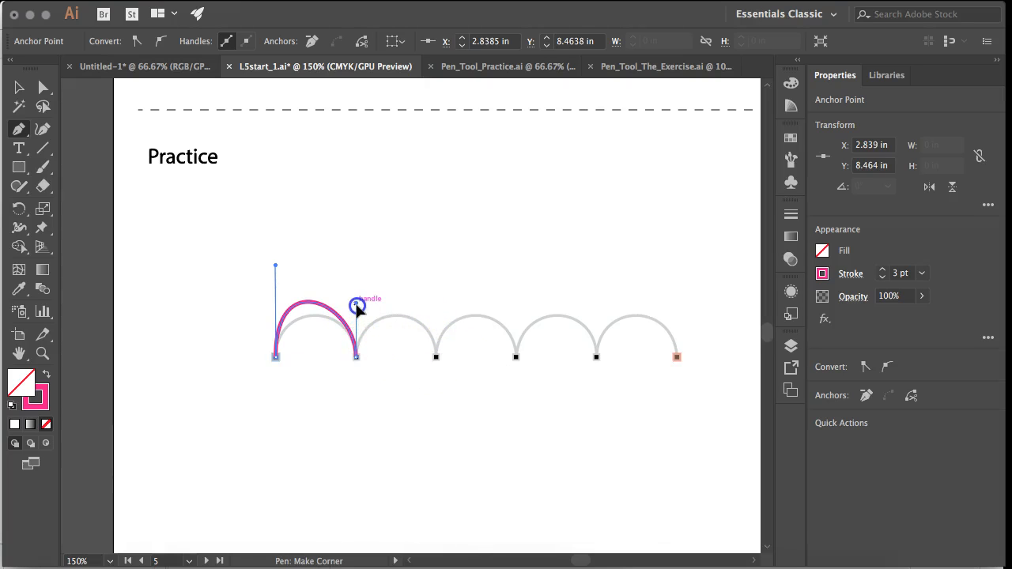
mouse_move(436, 357)
left_mouse_down()
mouse_move(437, 391)
mouse_move(440, 362)
left_mouse_up()
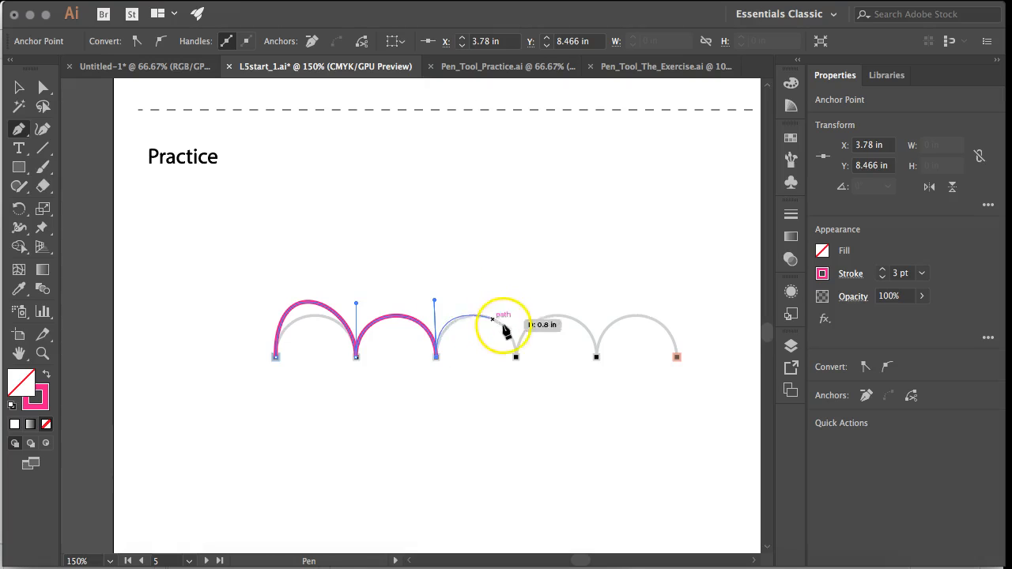
- Trace the remaining three arches of exercise 5's practice area with corner anchors whose outgoing handles turn upward
left_click_drag(517, 358, 518, 413)
left_click_drag(517, 357, 515, 299)
left_click_drag(596, 357, 596, 299)
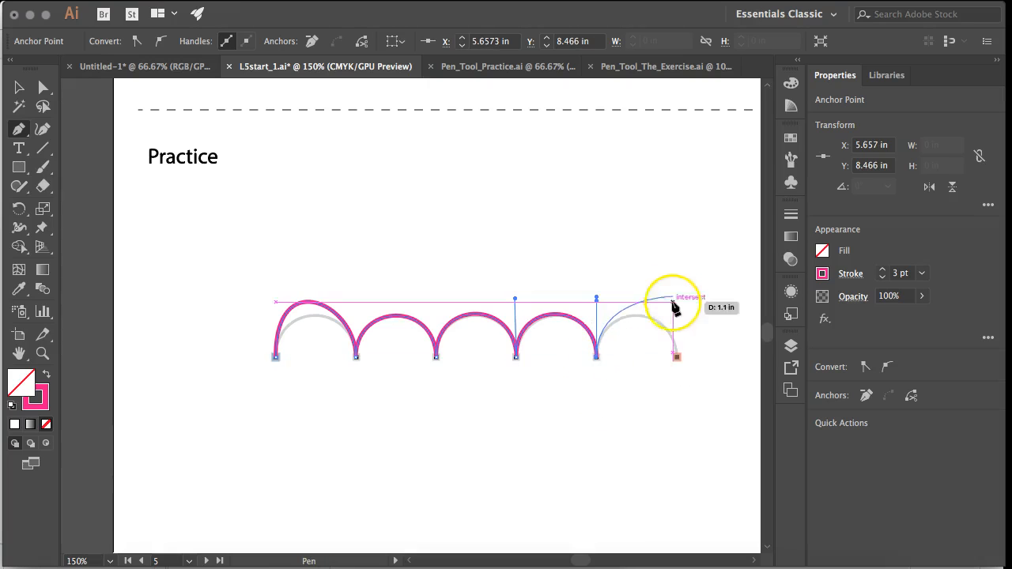
left_click_drag(679, 359, 678, 410)
- Trace exercise 6's first arch and straight segment, pulling handles to the gold dots and removing the second anchor's outgoing handle
scroll(712, 385, "right", 10)
scroll(712, 385, "up", 5)
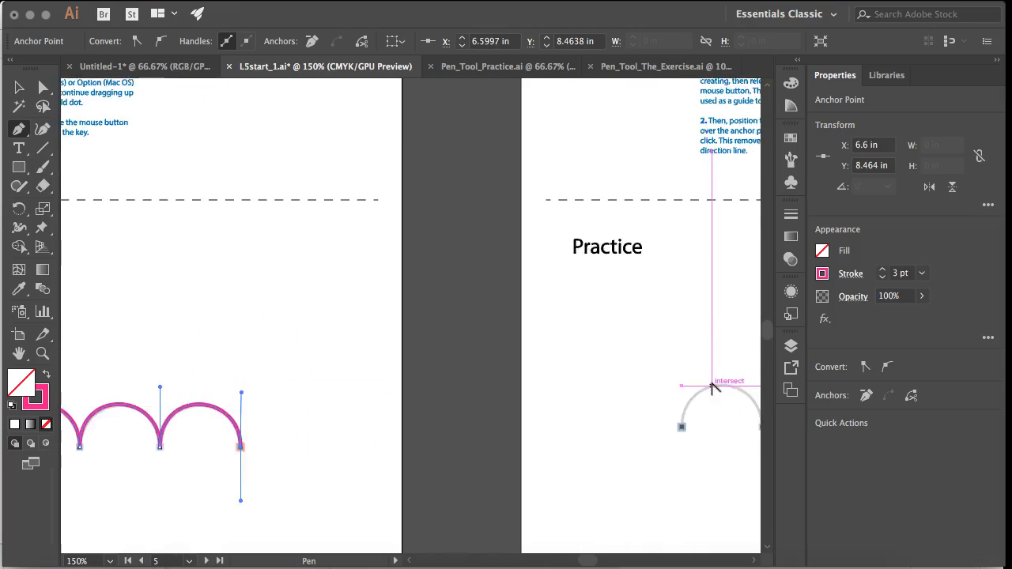
scroll(712, 385, "up", 4)
scroll(712, 385, "right", 5)
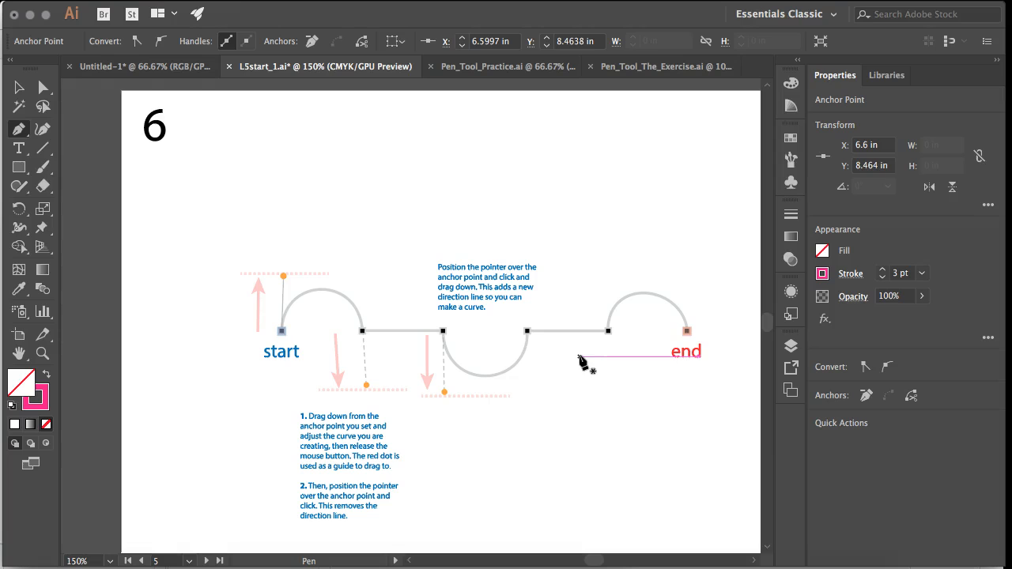
left_click_drag(279, 328, 282, 276)
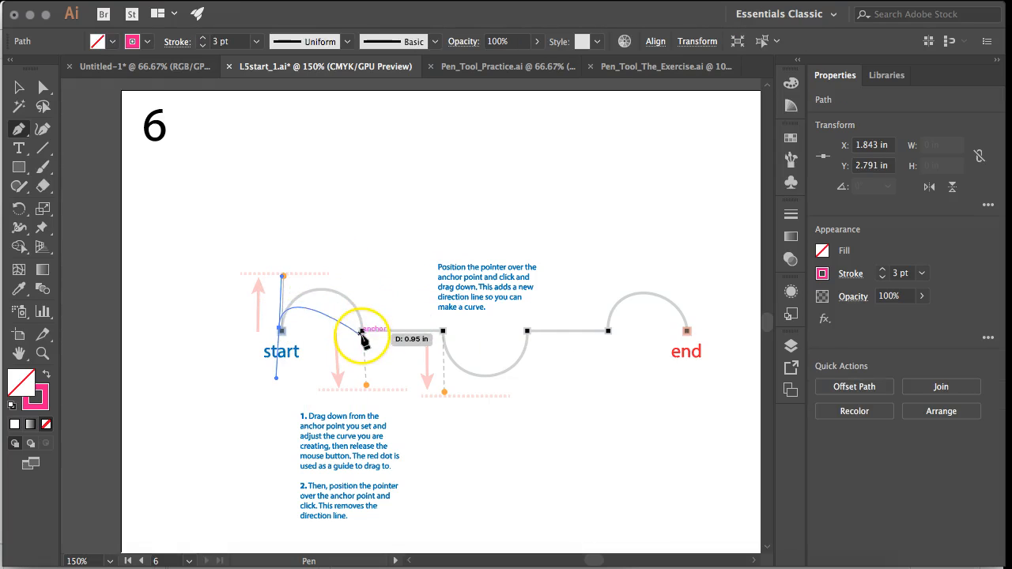
left_click_drag(363, 330, 366, 389)
left_click(362, 330)
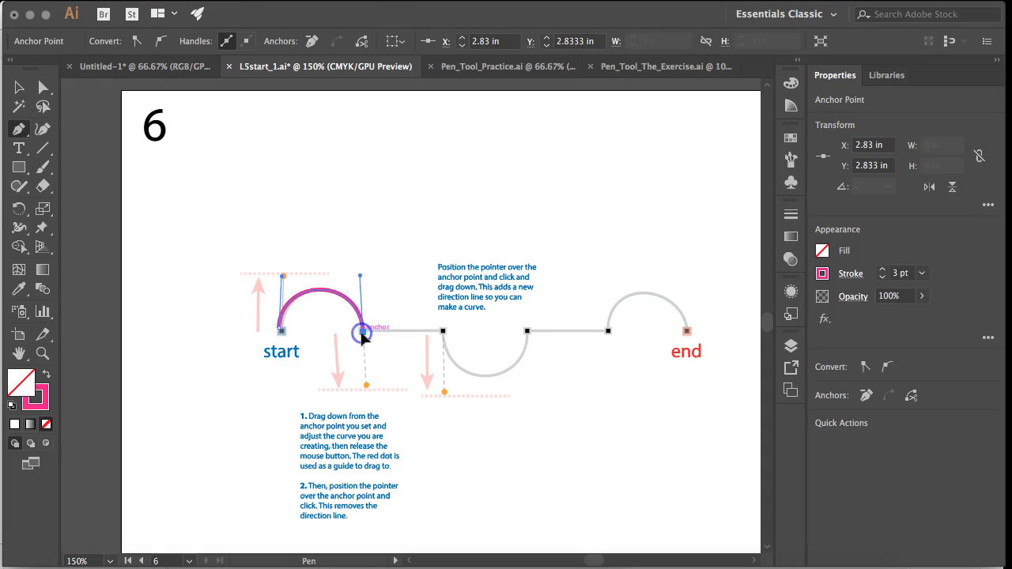
left_click(444, 332)
- Trace exercise 6's downward arch from a new handle pulled to the gold dot, and remove the outgoing handle at its end
left_click_drag(445, 336, 444, 334)
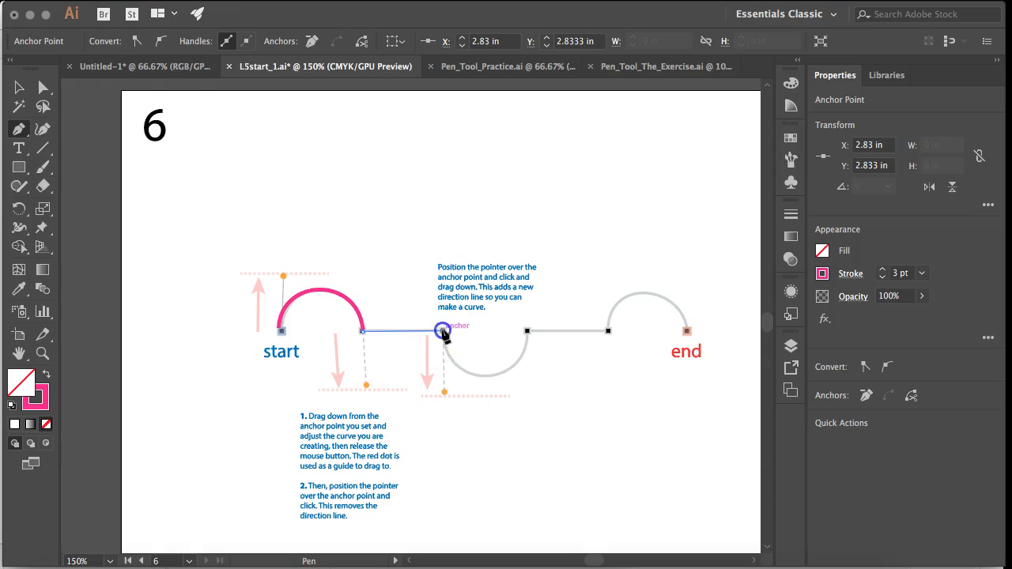
mouse_move(445, 381)
left_mouse_down()
mouse_move(446, 357)
mouse_move(448, 393)
left_mouse_up()
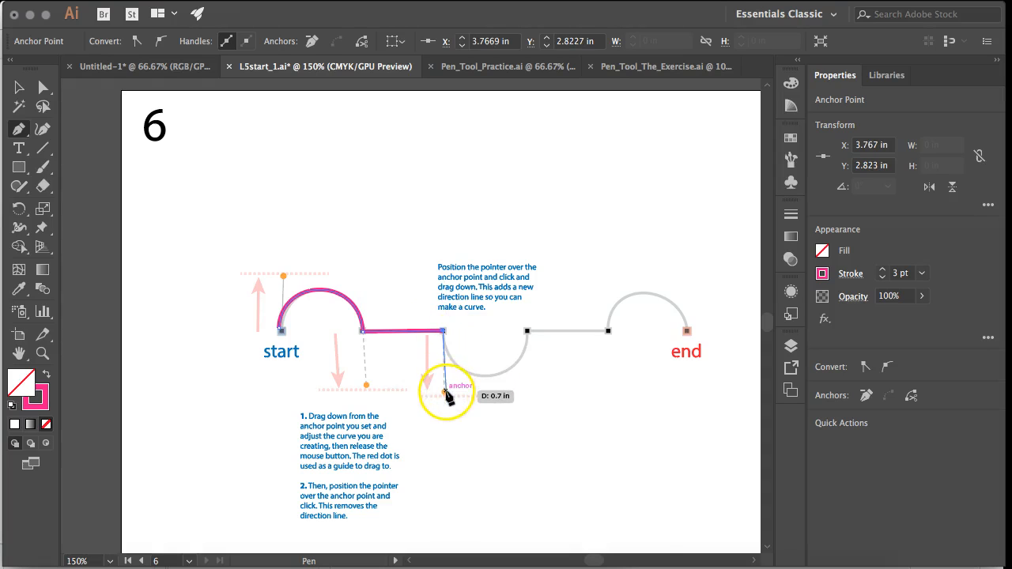
left_click_drag(444, 332, 444, 380)
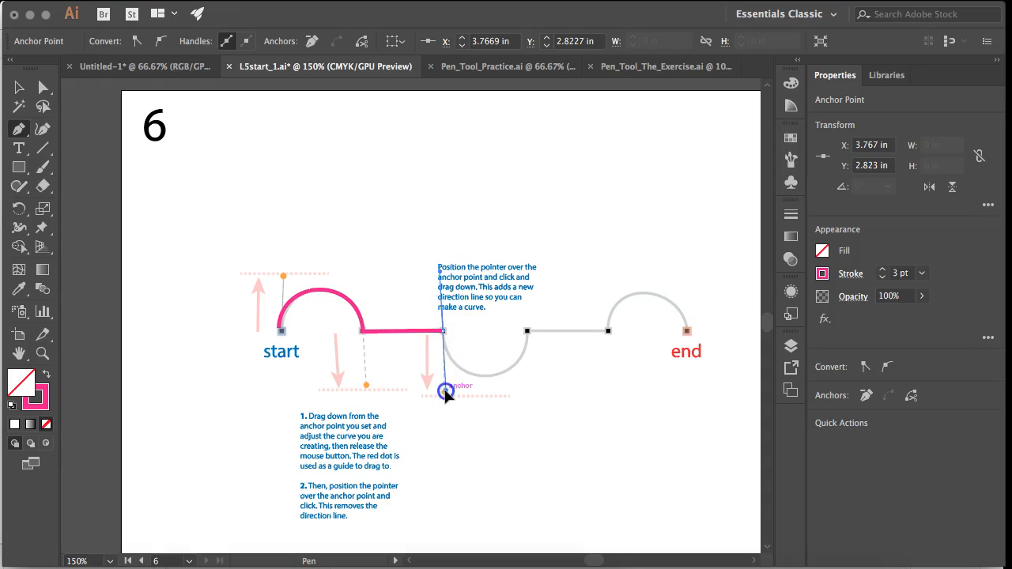
left_click_drag(528, 330, 527, 302)
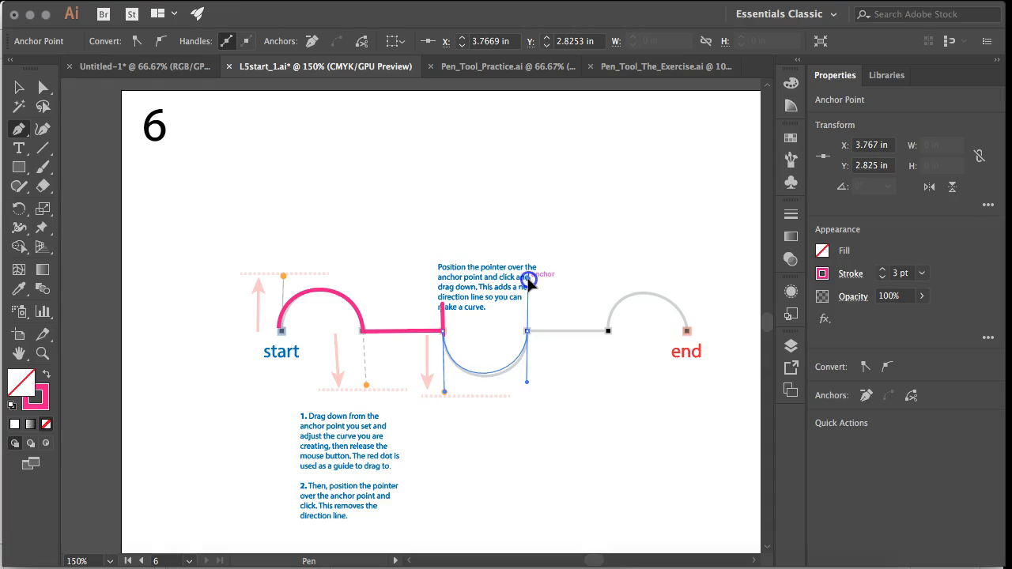
left_click(527, 331)
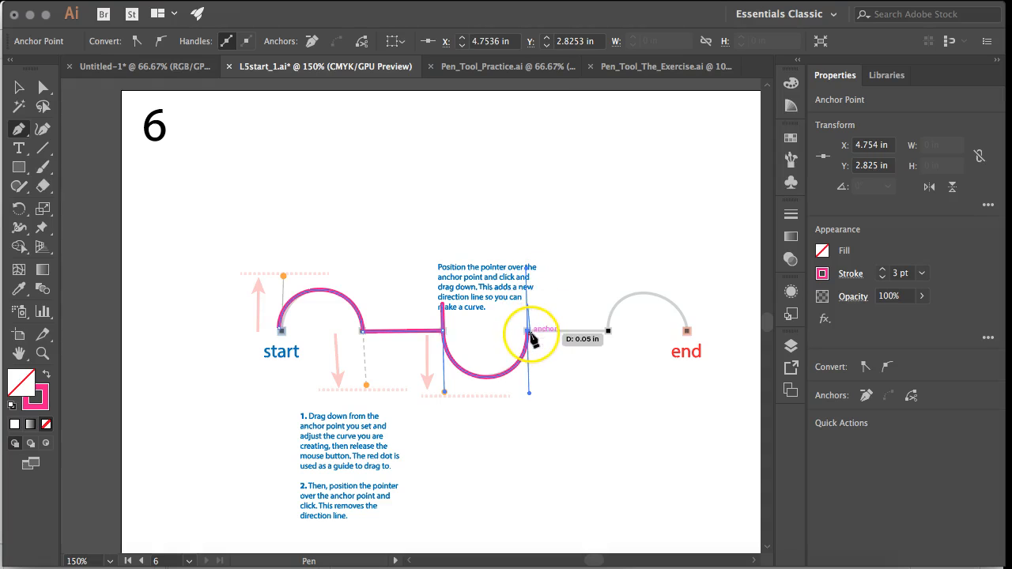
- Trace exercise 6's second straight segment and last arch, pulling a new upward handle from the fifth anchor
left_click(608, 331)
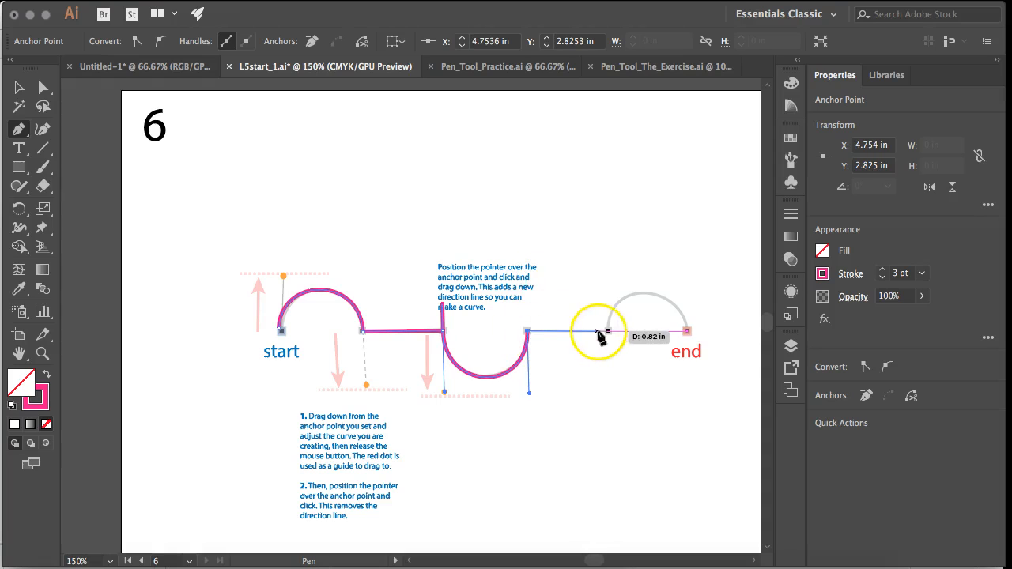
left_click_drag(610, 277, 612, 334)
left_click(611, 333)
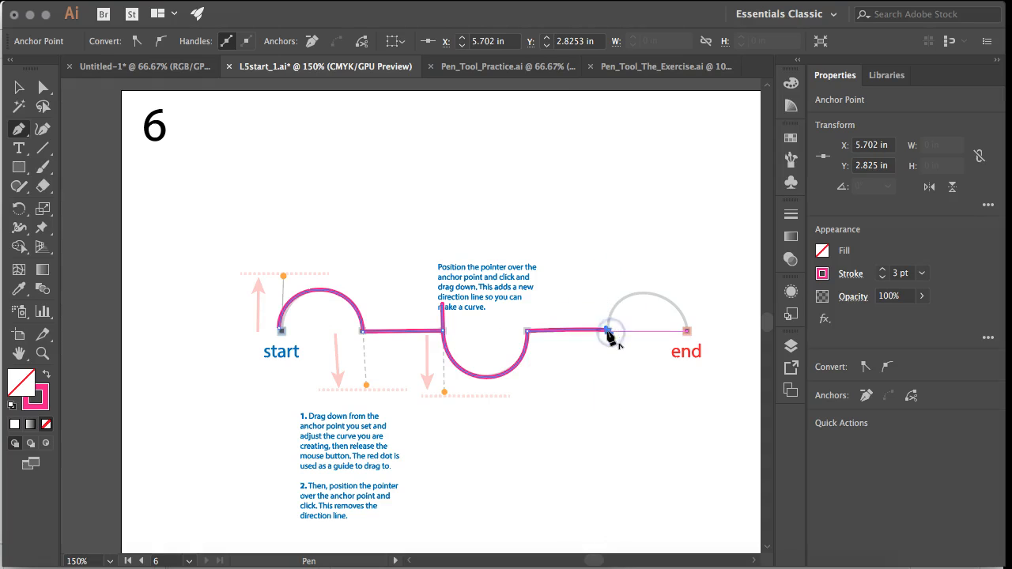
left_click_drag(604, 252, 610, 247)
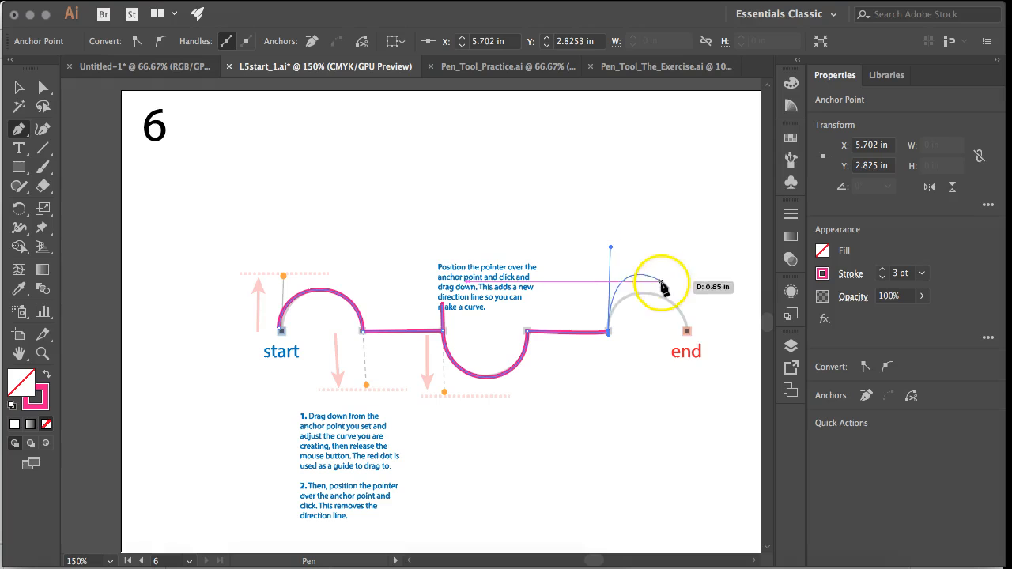
left_click_drag(688, 333, 689, 373)
left_click(735, 372)
- Try to trace the first arch and straight segment of exercise 6's practice area, and delete the path
scroll(736, 373, "down", 5)
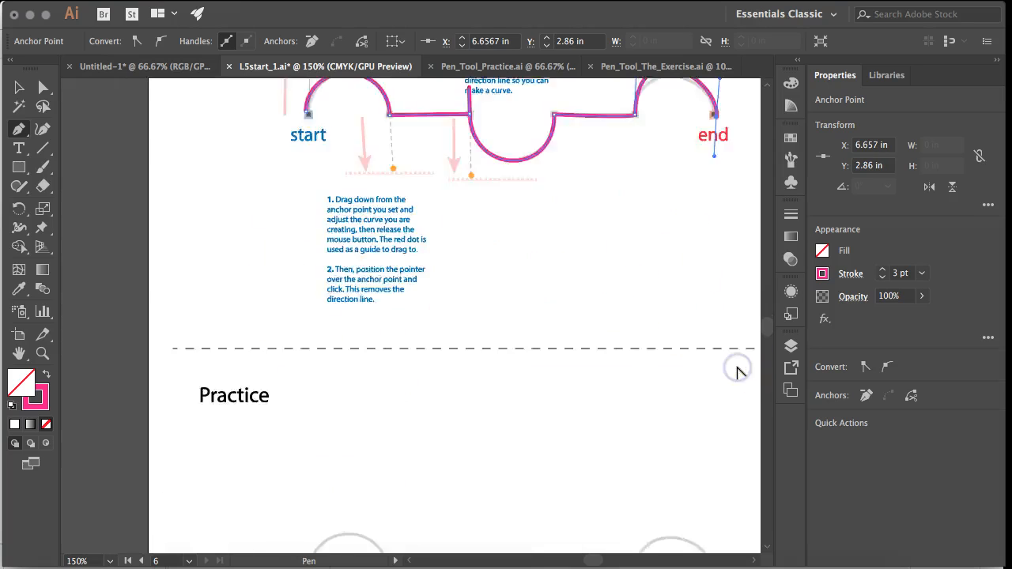
scroll(736, 374, "down", 4)
scroll(736, 373, "right", 2)
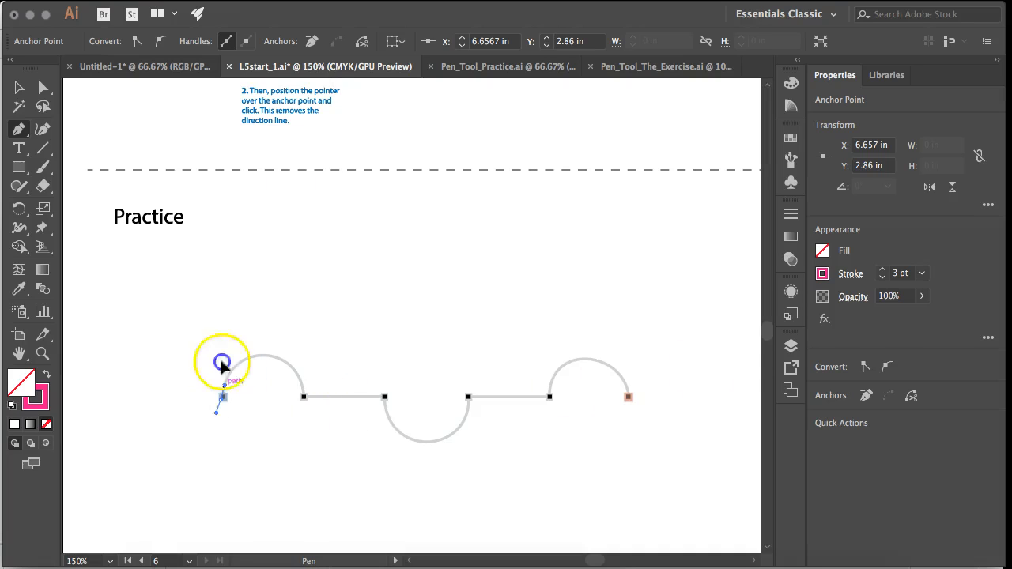
left_click_drag(222, 362, 221, 312)
left_click(303, 397)
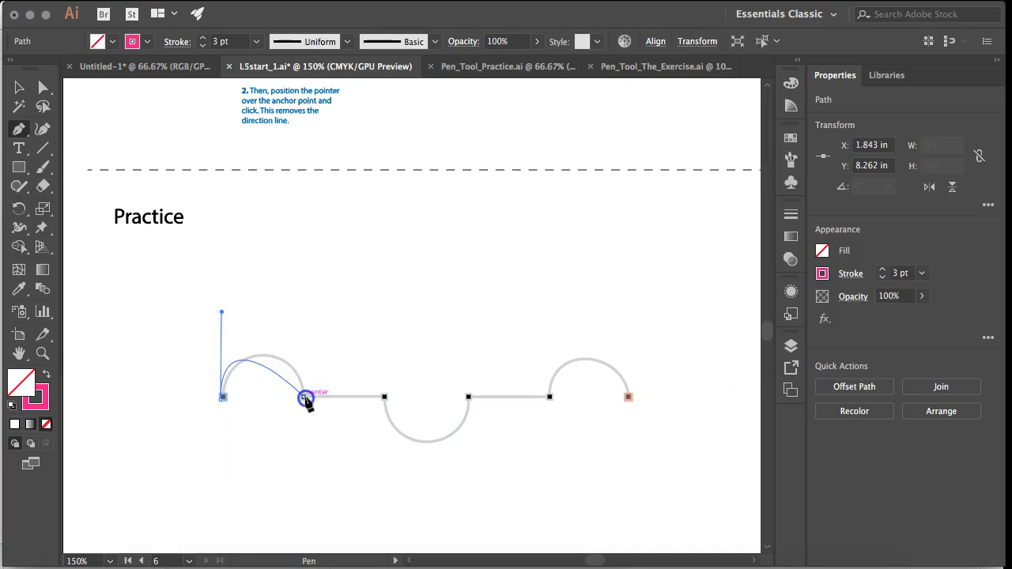
left_click_drag(304, 437, 306, 451)
left_click(304, 399)
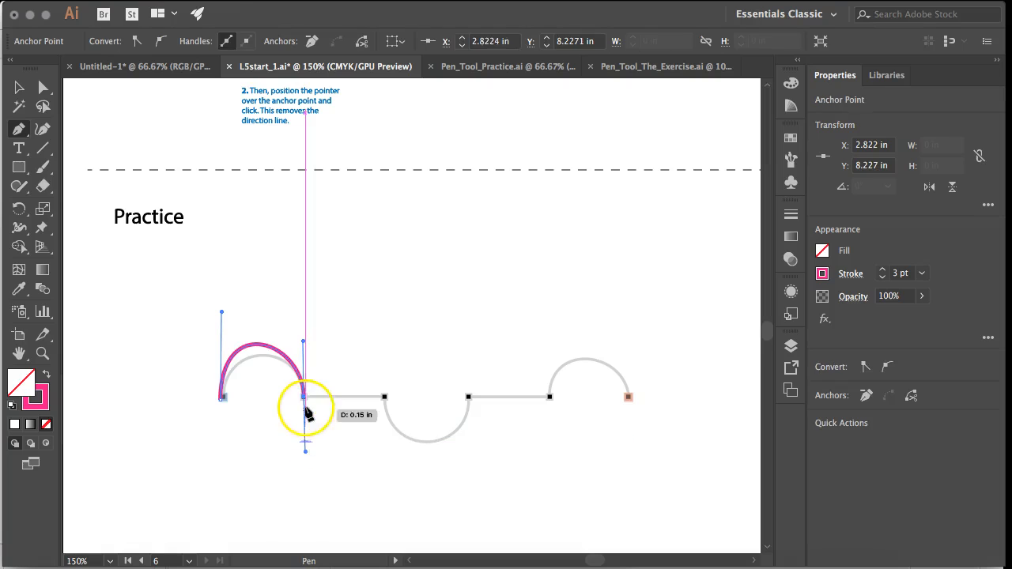
left_click(384, 397)
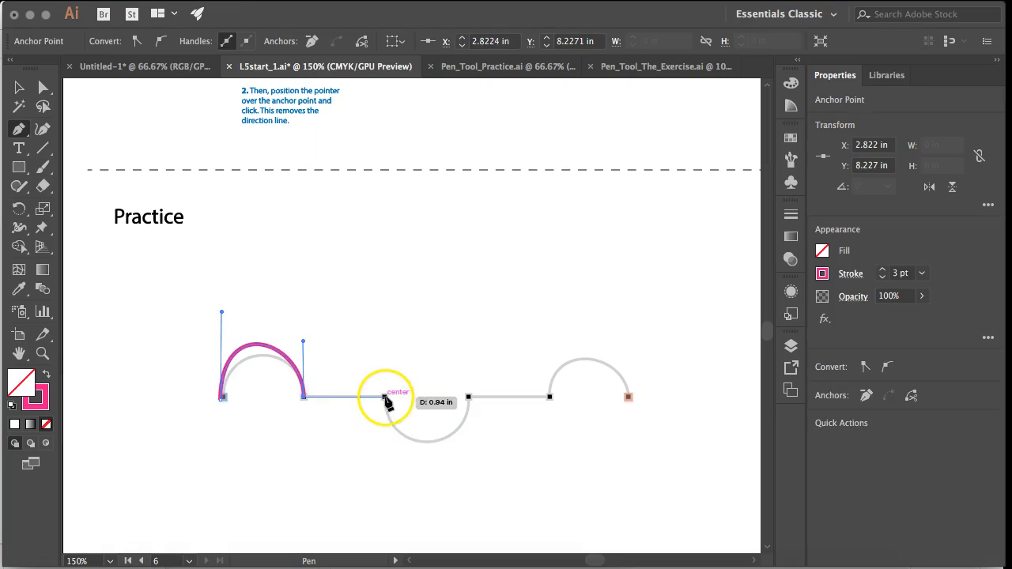
left_click_drag(384, 397, 385, 375)
left_click(385, 395)
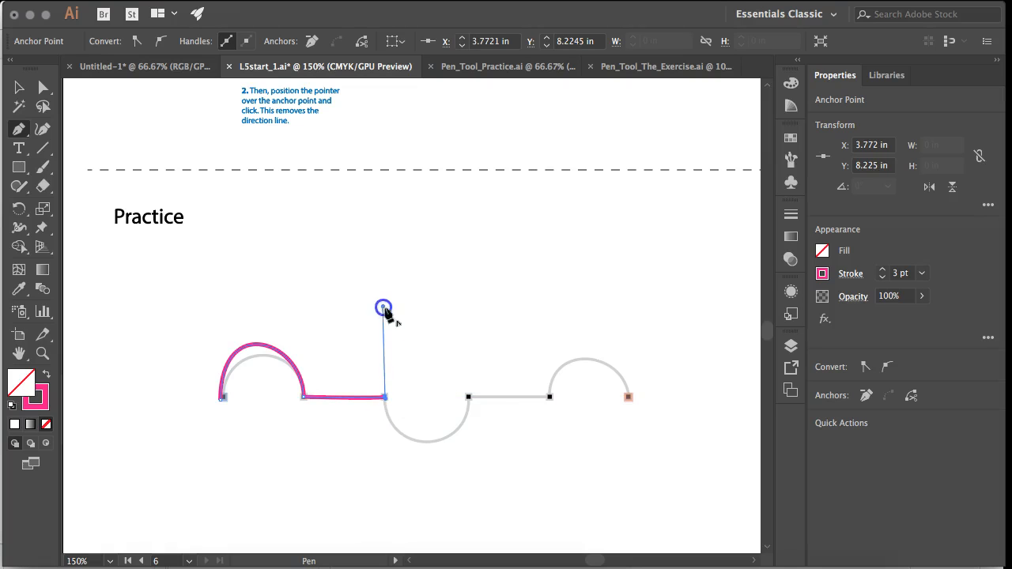
left_click(490, 431)
key("Delete")
key("Delete")
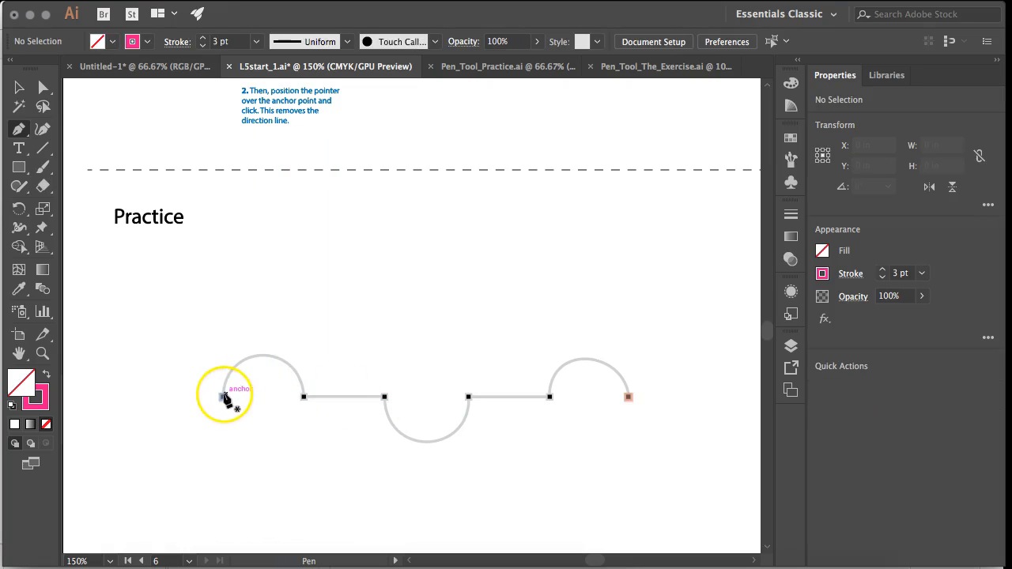
- Trace the first arch of exercise 6's practice area, remove its outgoing handle, and add the straight segment to the third anchor
left_click_drag(227, 323, 227, 313)
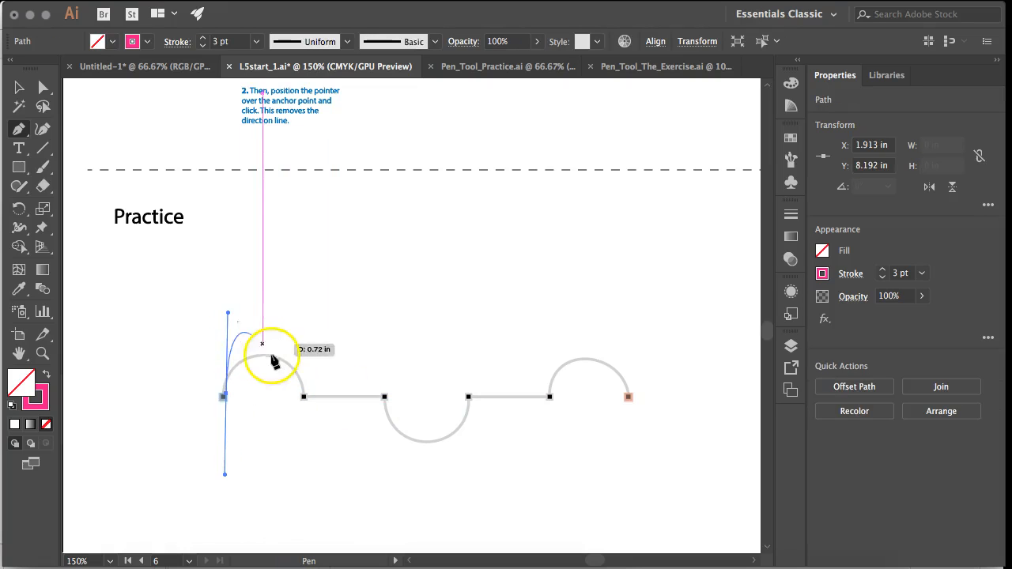
left_click_drag(304, 397, 305, 453)
left_click(304, 398)
left_click(387, 397)
- Trace the practice area's downward arch from a new downward handle, and remove the outgoing handle at the fourth anchor
left_click_drag(388, 401, 383, 399)
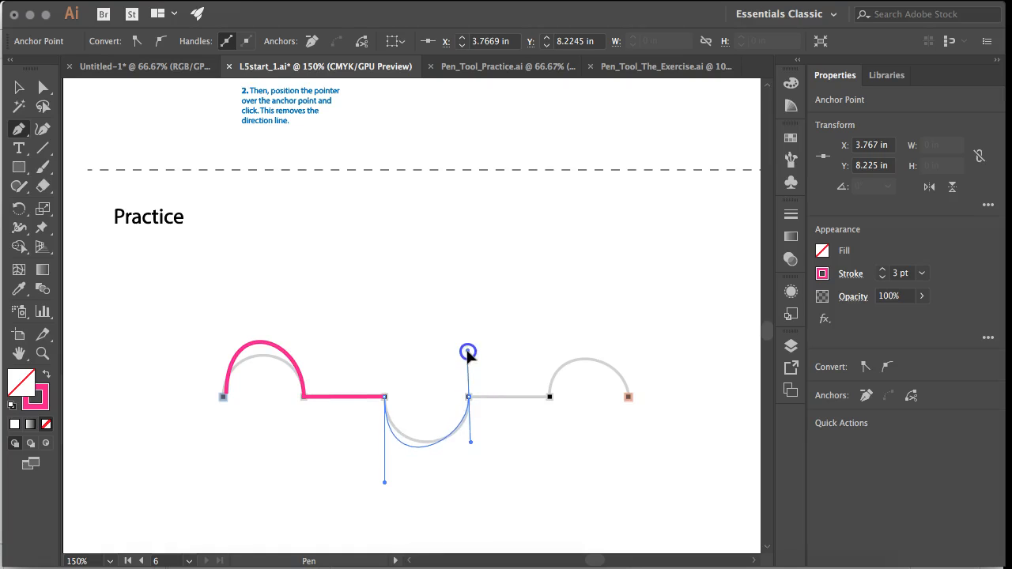
left_click_drag(468, 353, 470, 339)
left_click(469, 396)
- Finish exercise 6's practice path with the second straight segment and the last arch, pulling a new upward handle from the fifth anchor
left_click(541, 401)
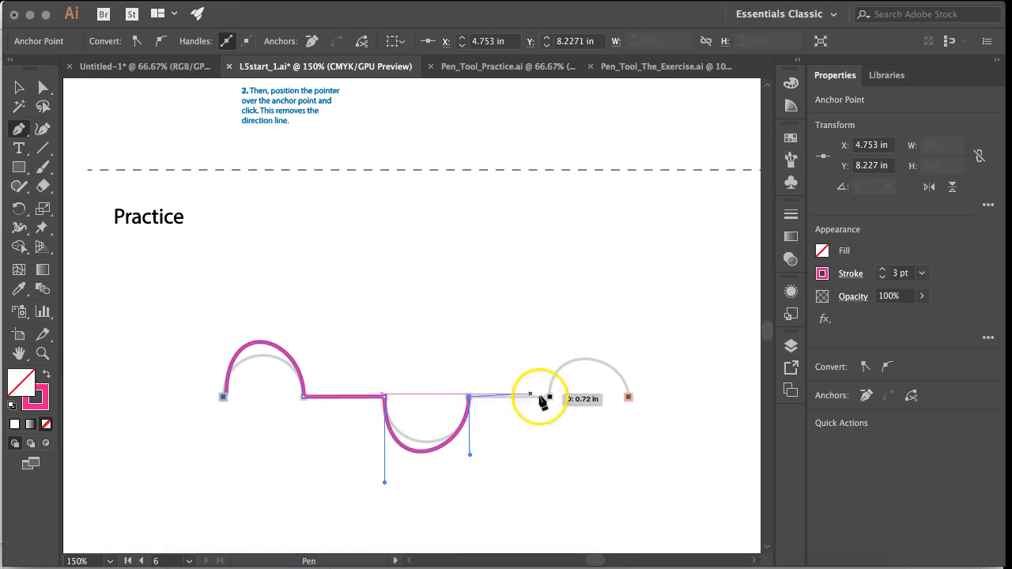
mouse_move(550, 397)
left_mouse_down()
mouse_move(551, 347)
mouse_move(558, 417)
mouse_move(554, 336)
mouse_move(553, 401)
left_mouse_up()
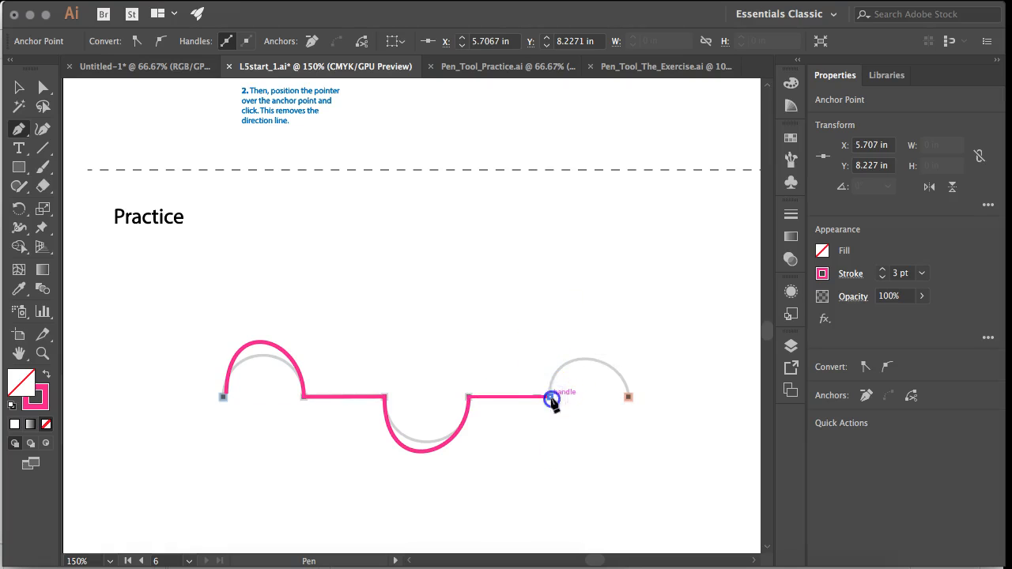
left_click_drag(551, 328, 550, 303)
left_click_drag(629, 397, 635, 452)
left_click_drag(669, 402, 669, 403)
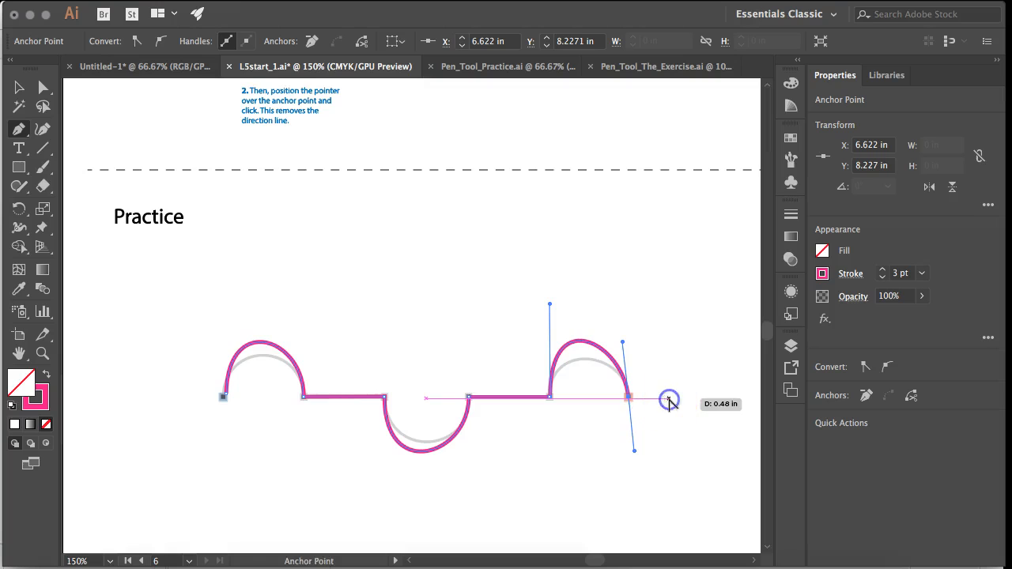
scroll(669, 402, "right", 10)
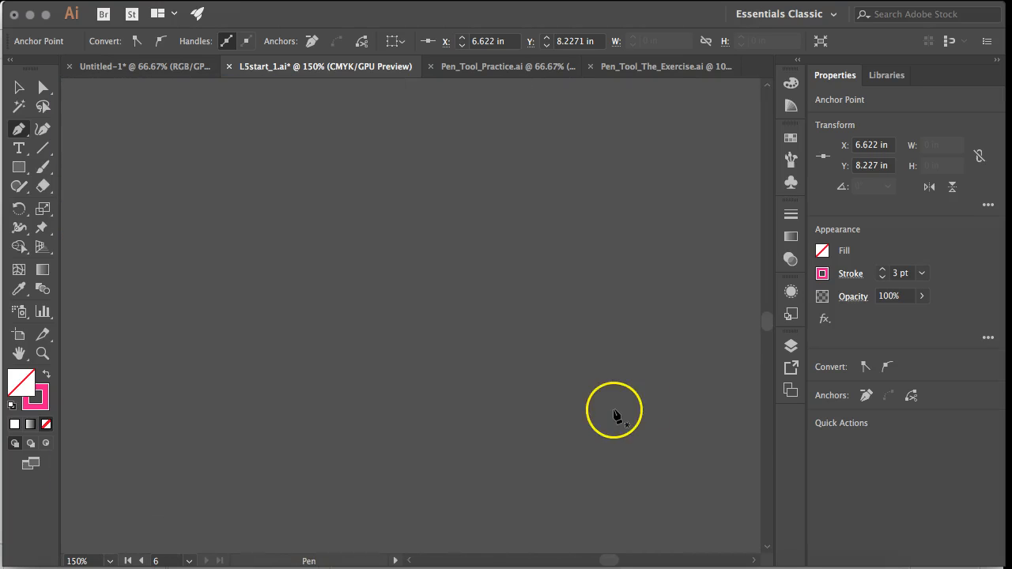
scroll(614, 414, "down", 5)
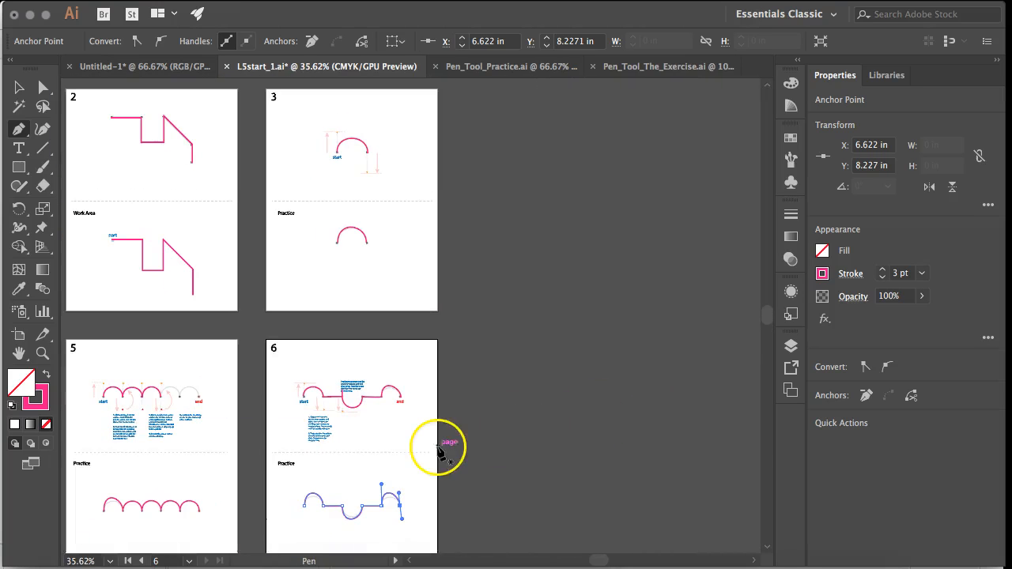
- Deselect the finished exercise 6 practice path and look over the completed paths on all six artboards
scroll(443, 443, "down", 3)
scroll(443, 443, "left", 4)
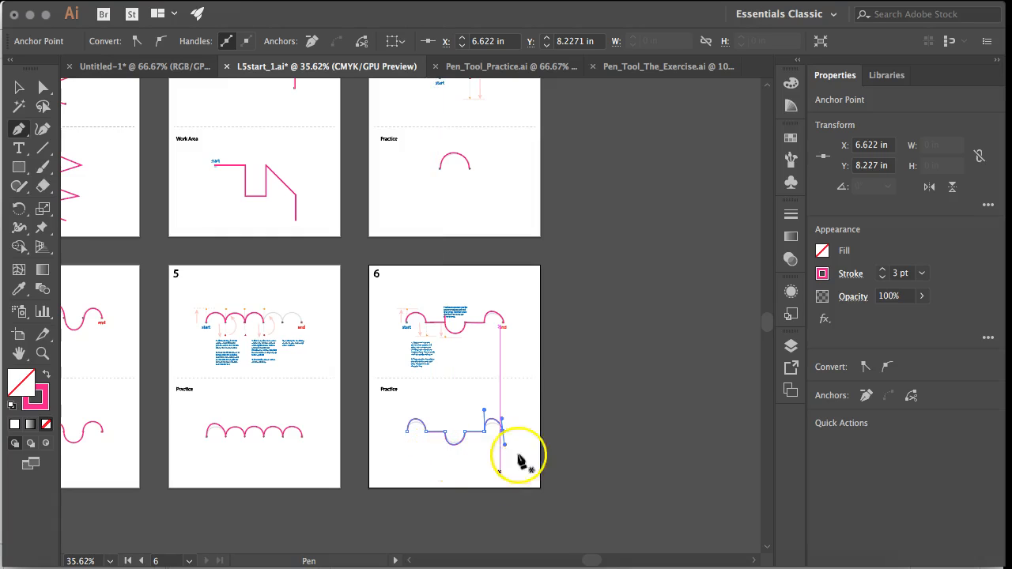
key("v")
left_click(576, 409)
scroll(574, 403, "left", 6)
scroll(574, 403, "up", 4)
scroll(574, 404, "down", 2)
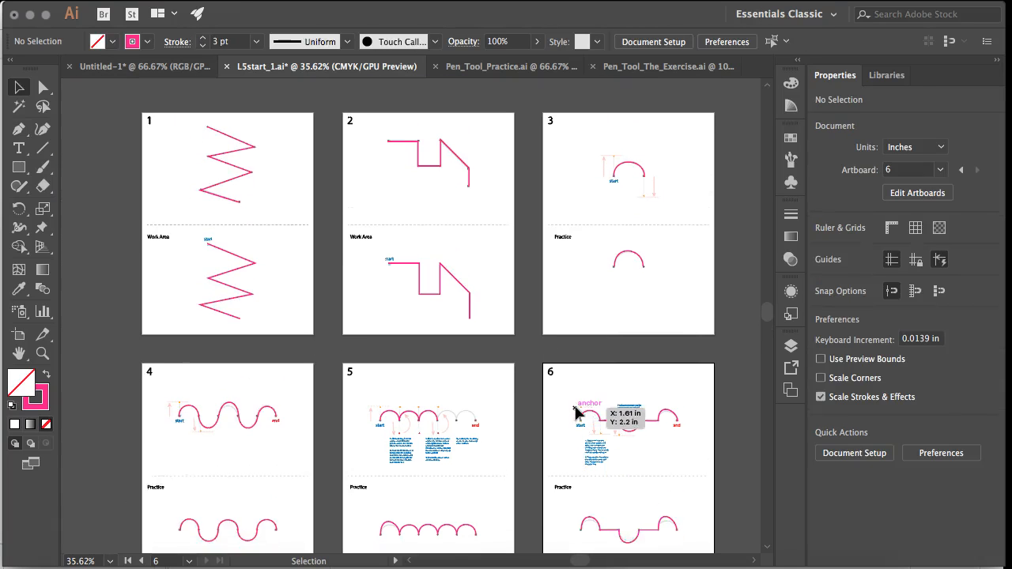
left_click(526, 410)
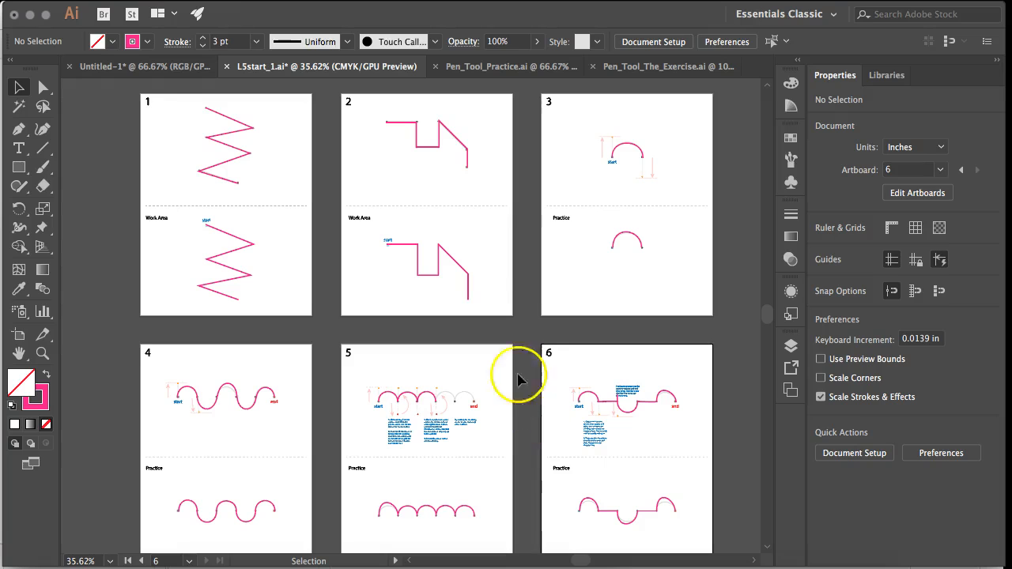
- Switch to the Pen_Tool_Practice.ai document and look over its six numbered exercise boxes
left_click(491, 68)
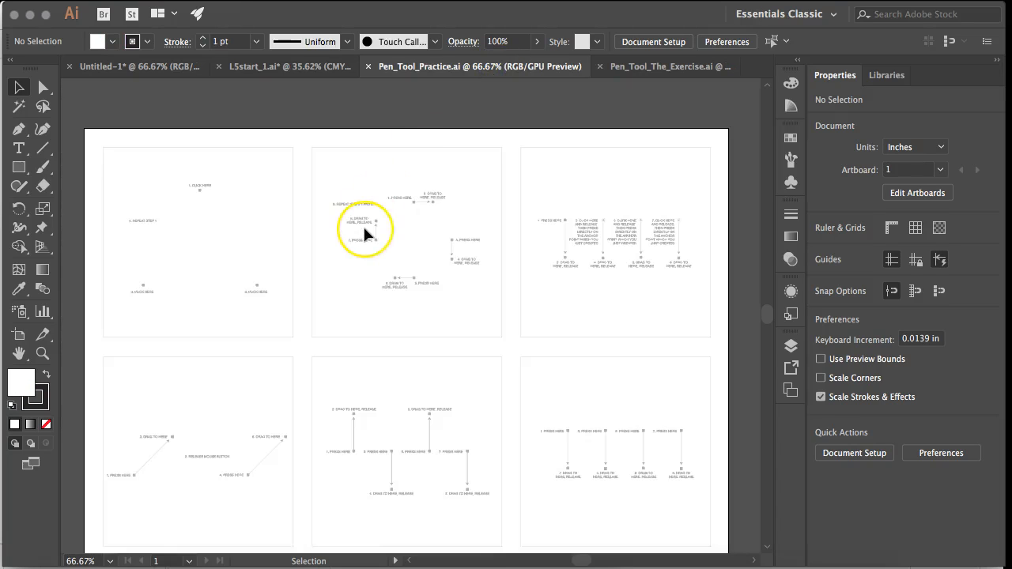
scroll(365, 229, "left", 5)
scroll(364, 229, "down", 4)
scroll(365, 230, "up", 2)
scroll(365, 229, "right", 2)
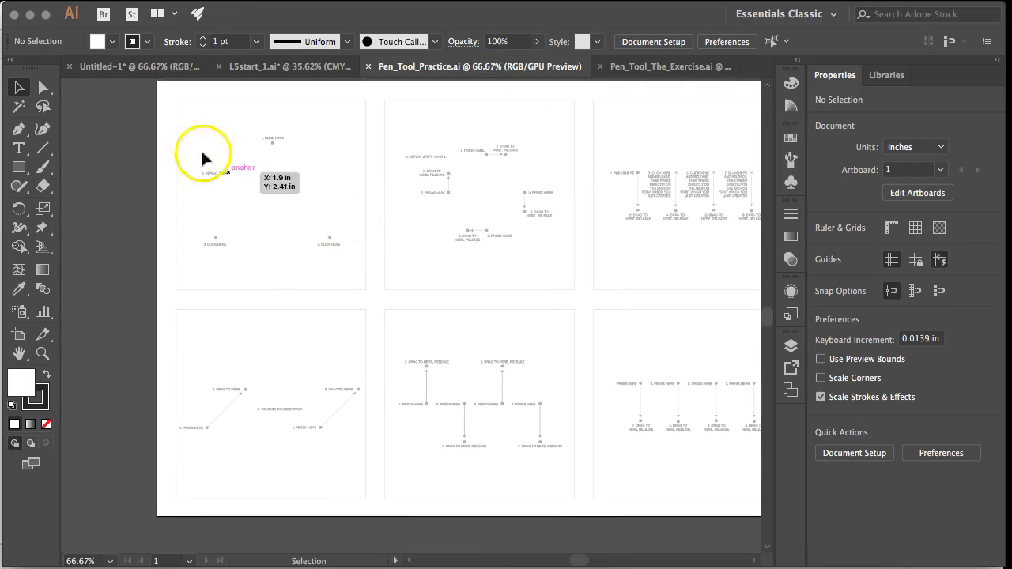
- Set the drawing defaults to no fill and a 2 pt pink stroke, and check the document's Drawing and Instructions layers
left_click(109, 42)
left_click(12, 65)
left_click(132, 41)
left_click(132, 41)
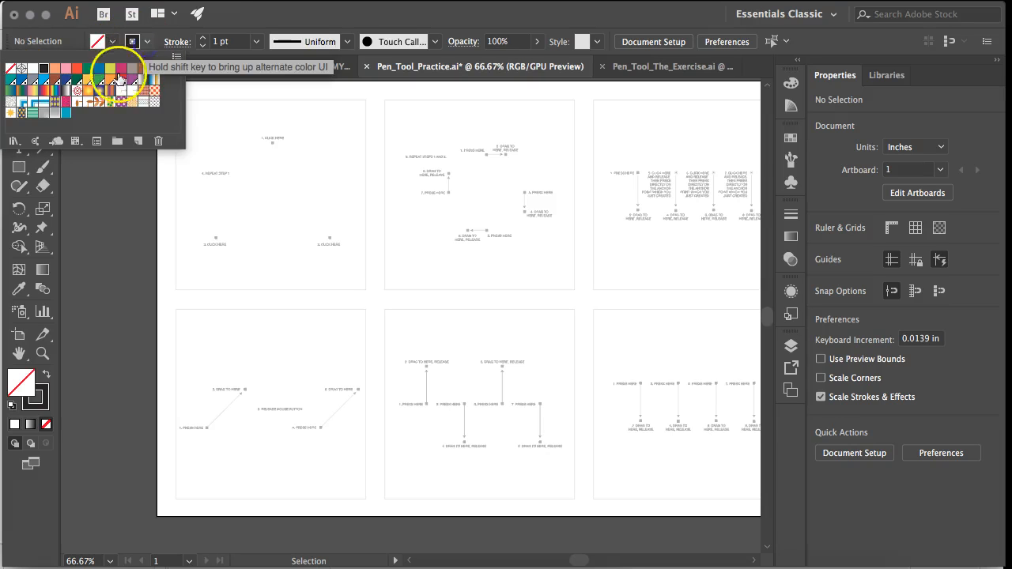
left_click(146, 45)
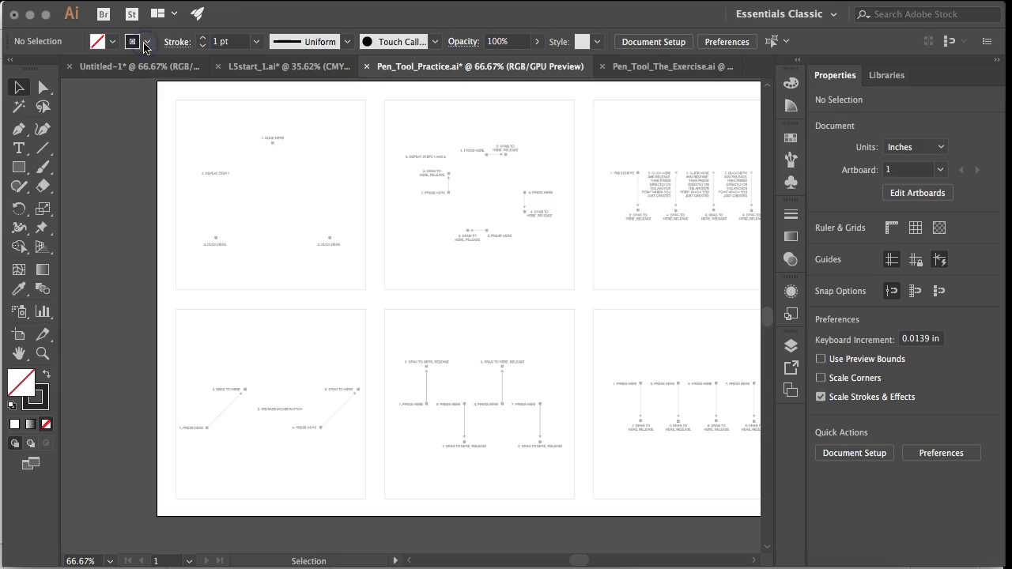
left_click(146, 43)
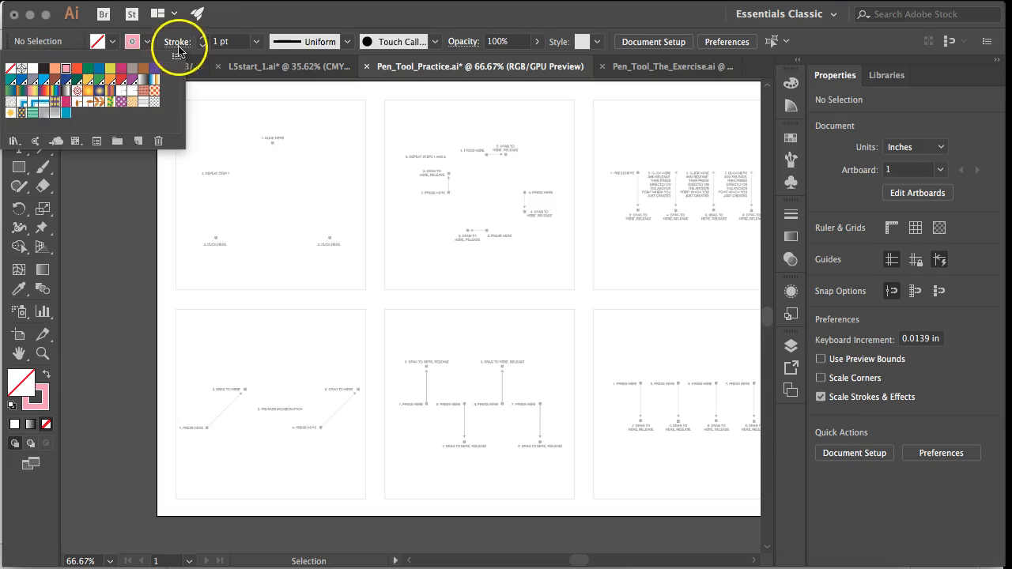
left_click(200, 39)
left_click(203, 37)
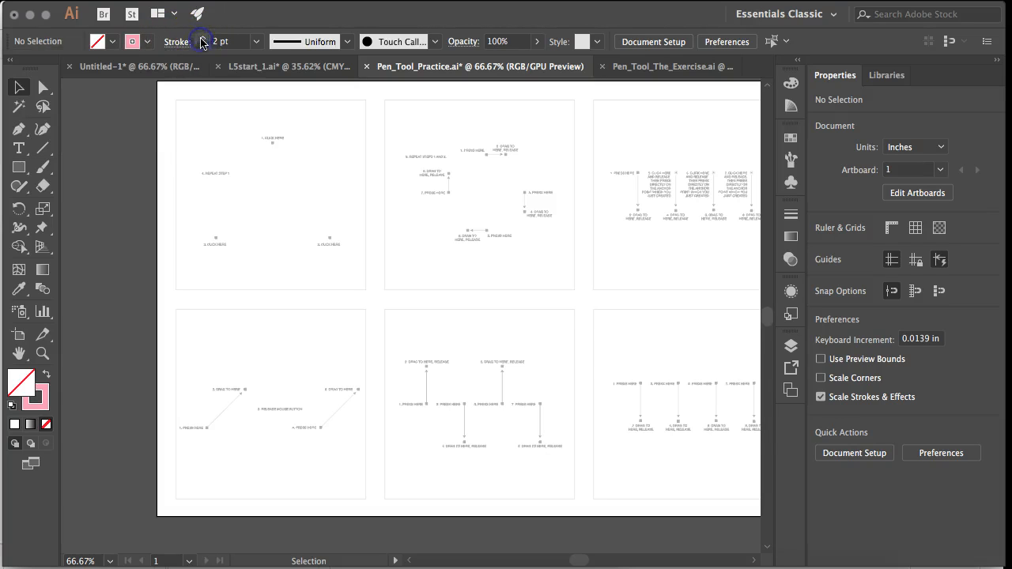
left_click(790, 347)
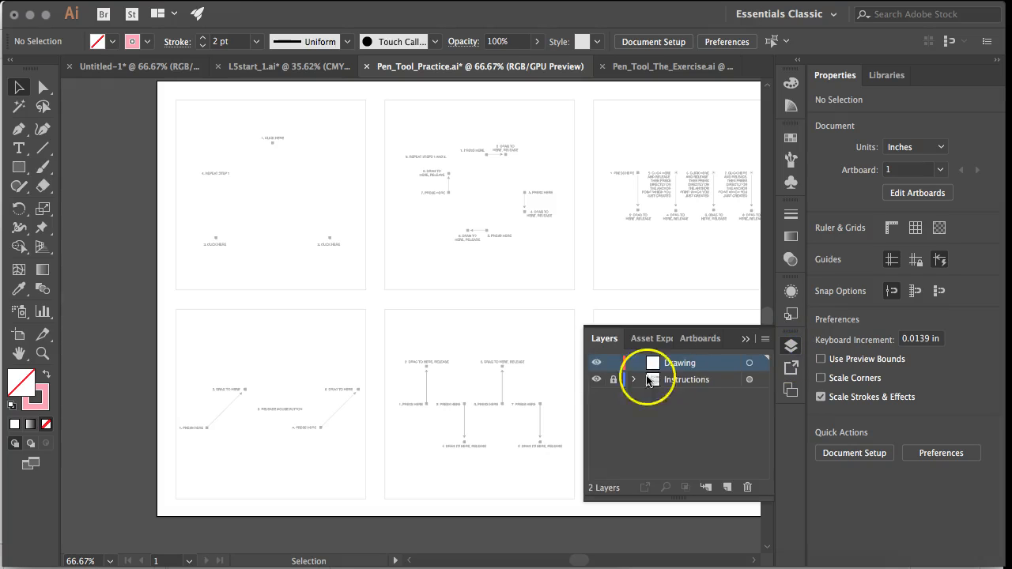
left_click(746, 339)
- Draw a closed triangle with the Pen tool through the three numbered points of the first exercise box, finishing back on point 1
key("super+equal")
key("super+equal")
key("super+equal")
key("super+equal")
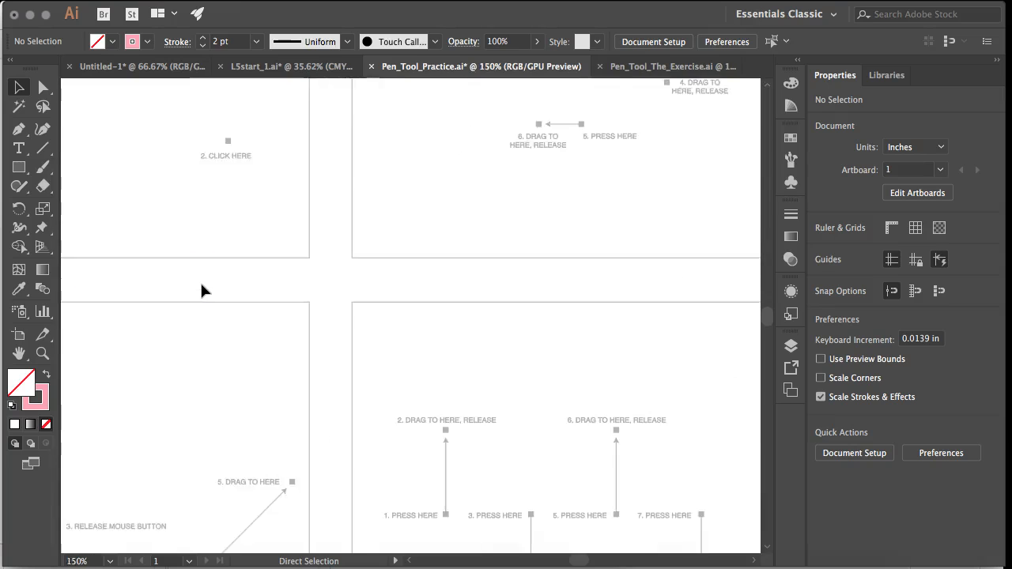
scroll(201, 291, "left", 9)
scroll(201, 291, "up", 5)
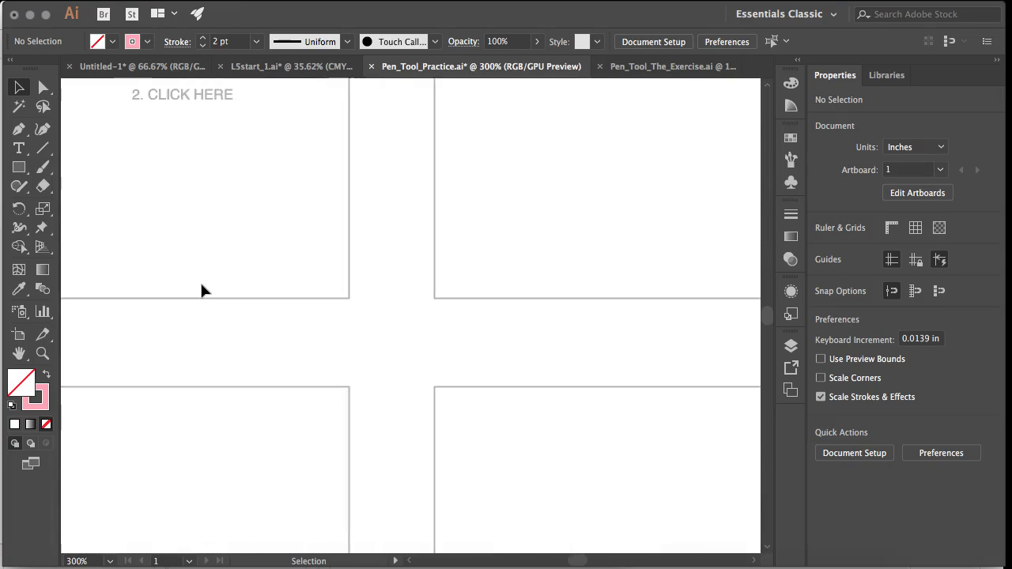
scroll(201, 291, "up", 6)
scroll(201, 291, "left", 5)
scroll(201, 291, "down", 5)
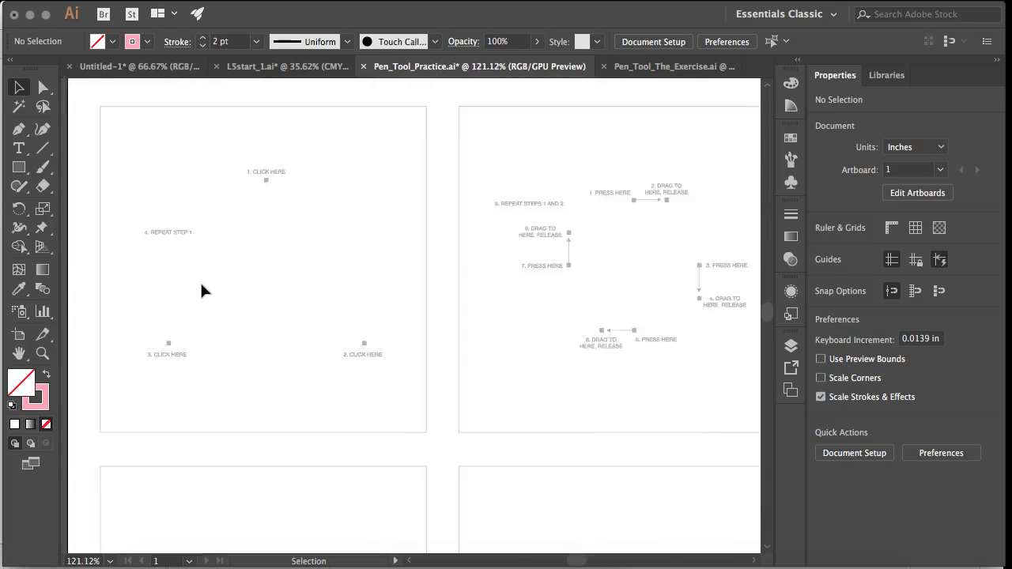
left_click(179, 268)
scroll(179, 269, "up", 3)
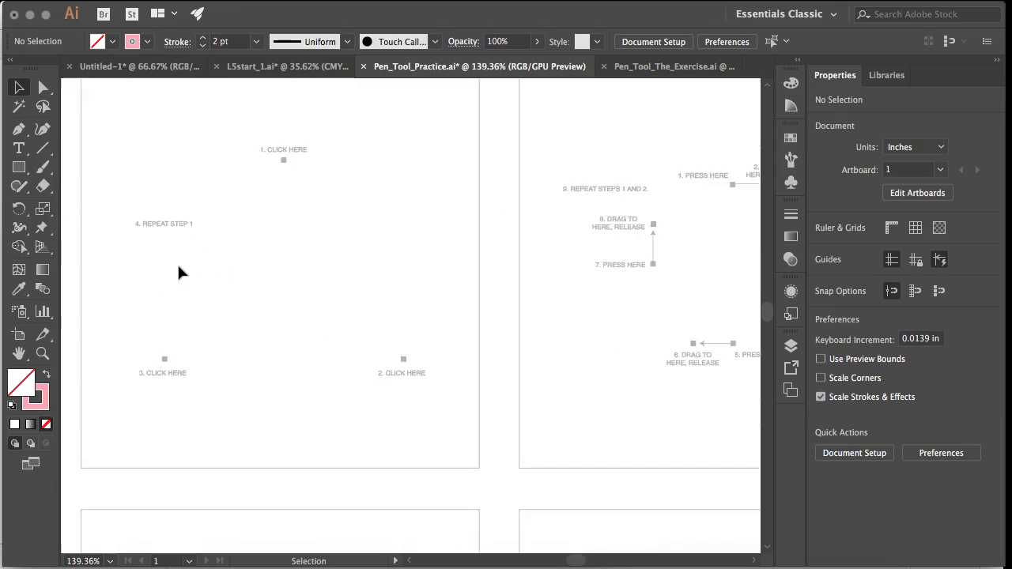
scroll(282, 282, "up", 1)
scroll(348, 281, "left", 3)
scroll(348, 281, "up", 2)
scroll(348, 284, "right", 2)
scroll(348, 285, "up", 1)
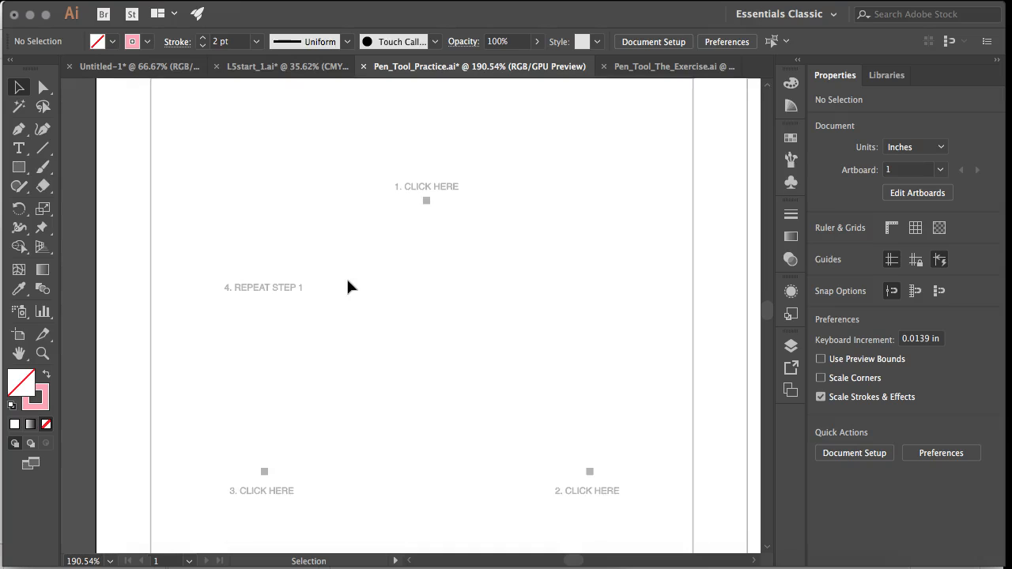
key("p")
left_click(428, 182)
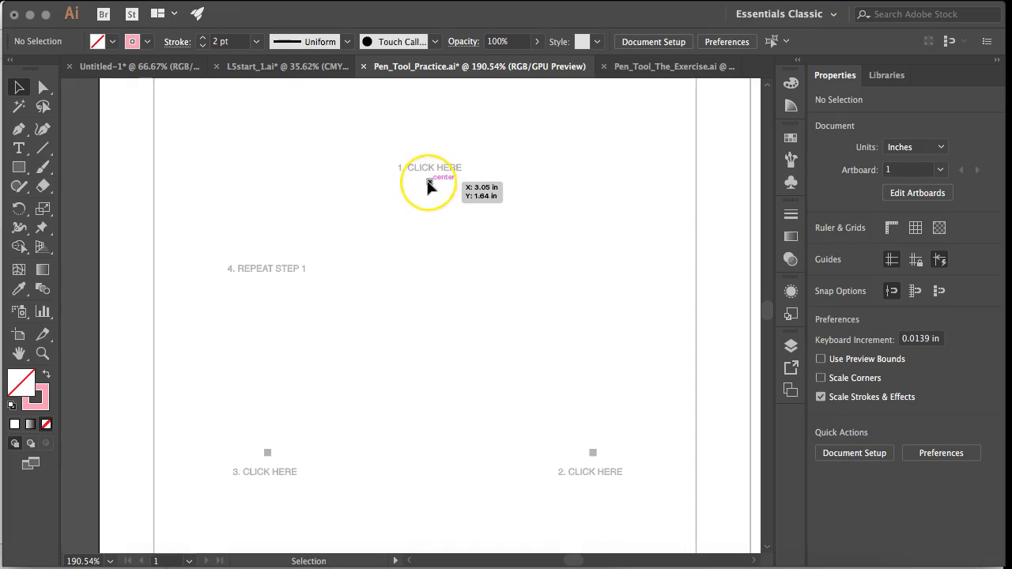
left_click(429, 182)
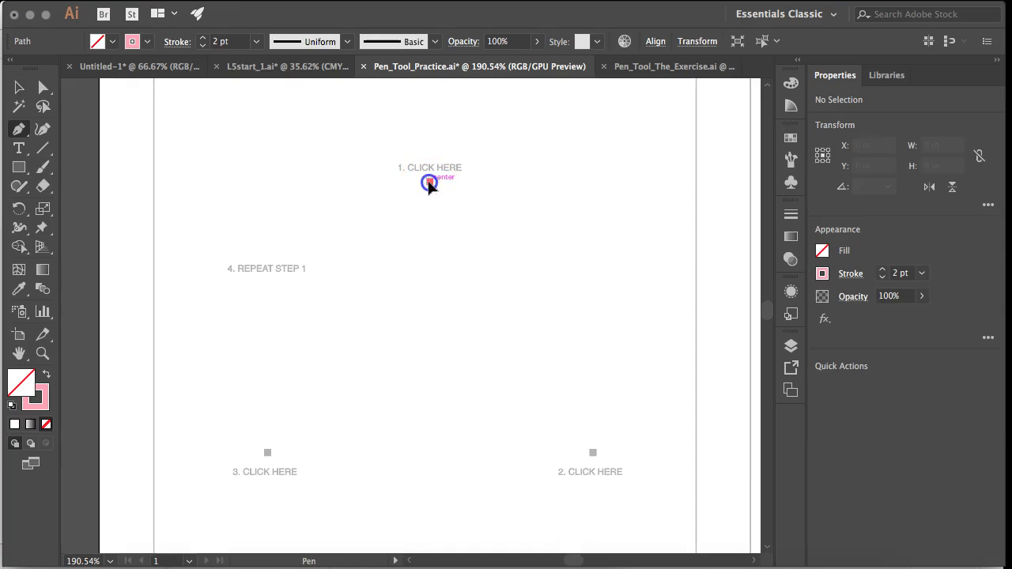
left_click(594, 453)
left_click(268, 454)
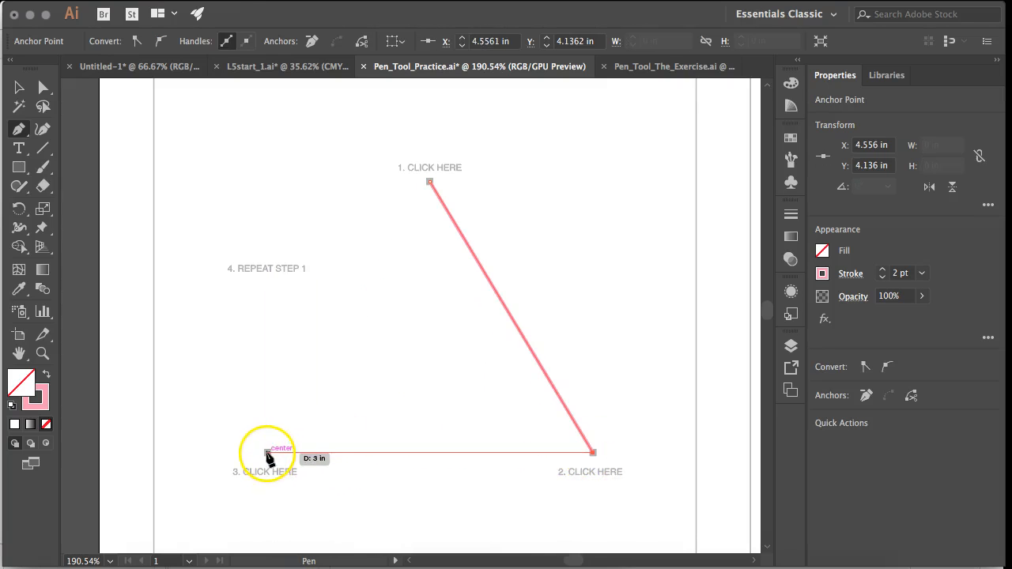
left_click(430, 183)
- Try to trace the second box's circle through points 1 to 7 with smooth anchors, and delete the path
scroll(515, 232, "right", 3)
scroll(515, 232, "down", 5)
scroll(515, 232, "right", 8)
scroll(515, 232, "up", 3)
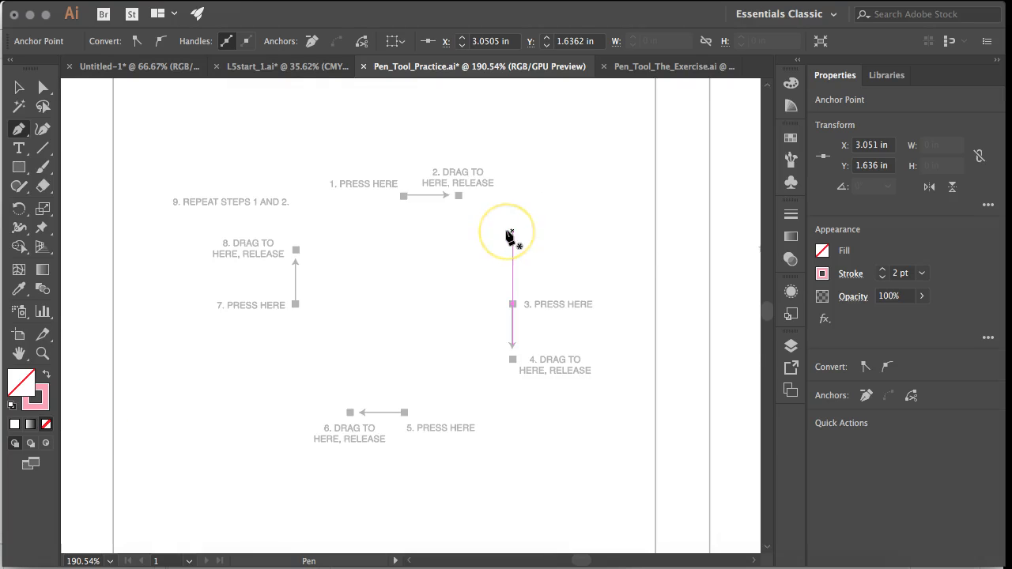
scroll(507, 232, "down", 1)
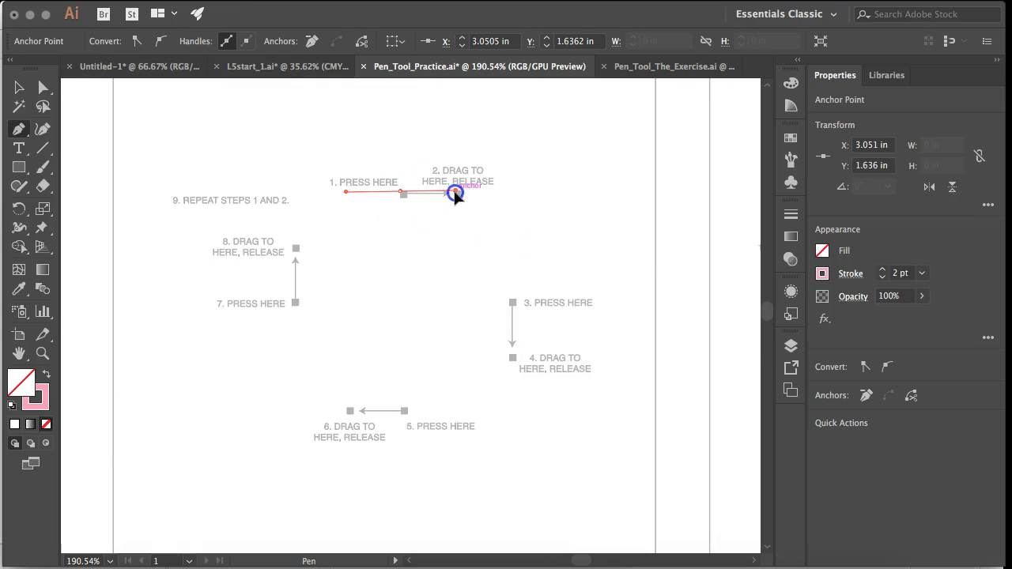
left_click_drag(458, 195, 456, 194)
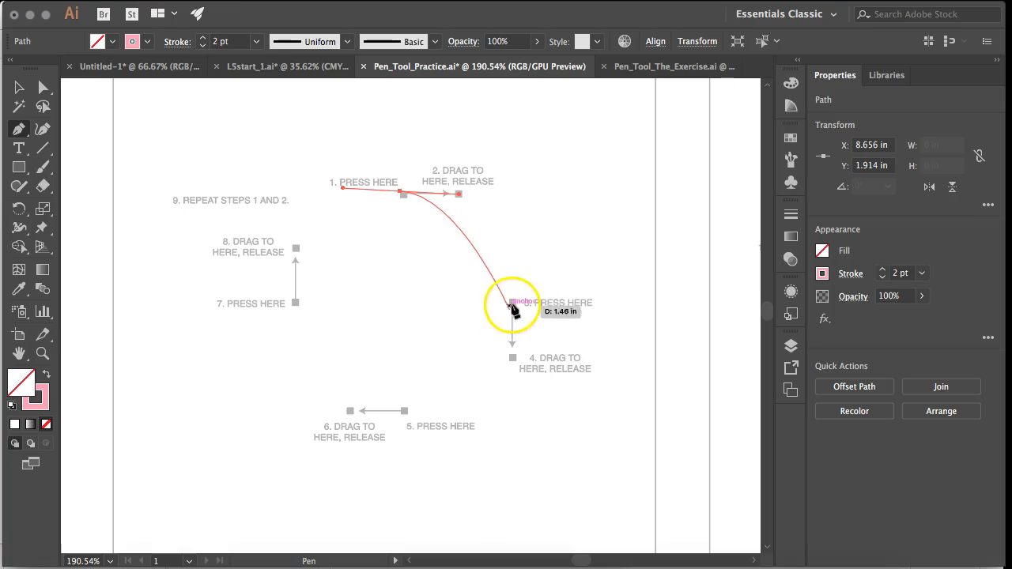
left_click_drag(513, 303, 512, 357)
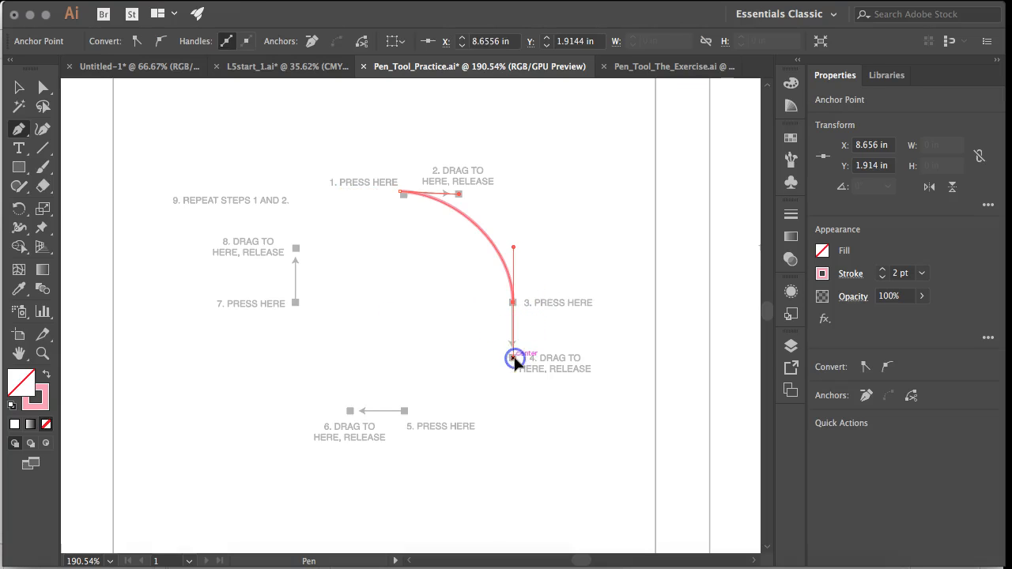
left_click_drag(406, 411, 358, 411)
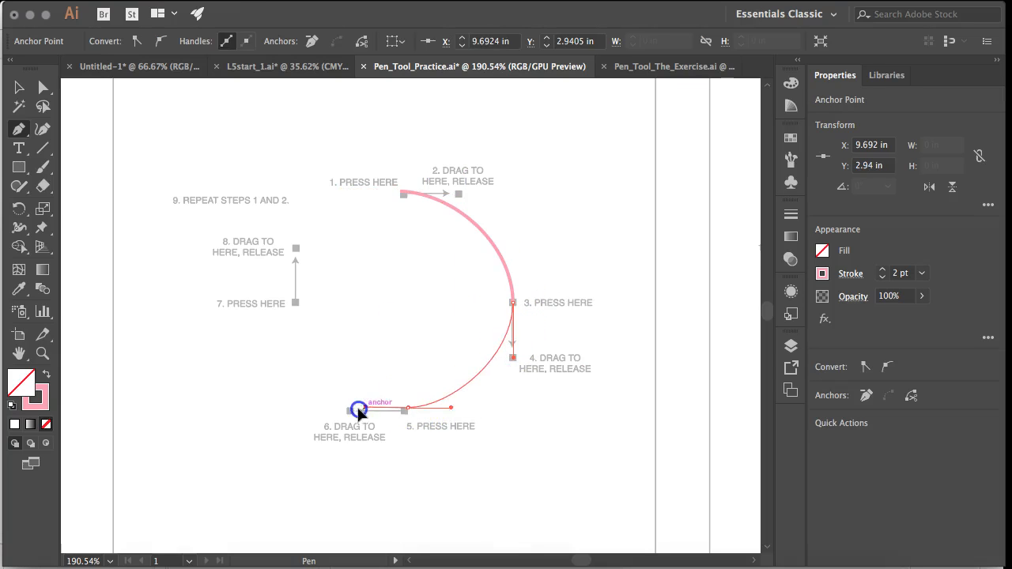
left_click_drag(295, 303, 295, 248)
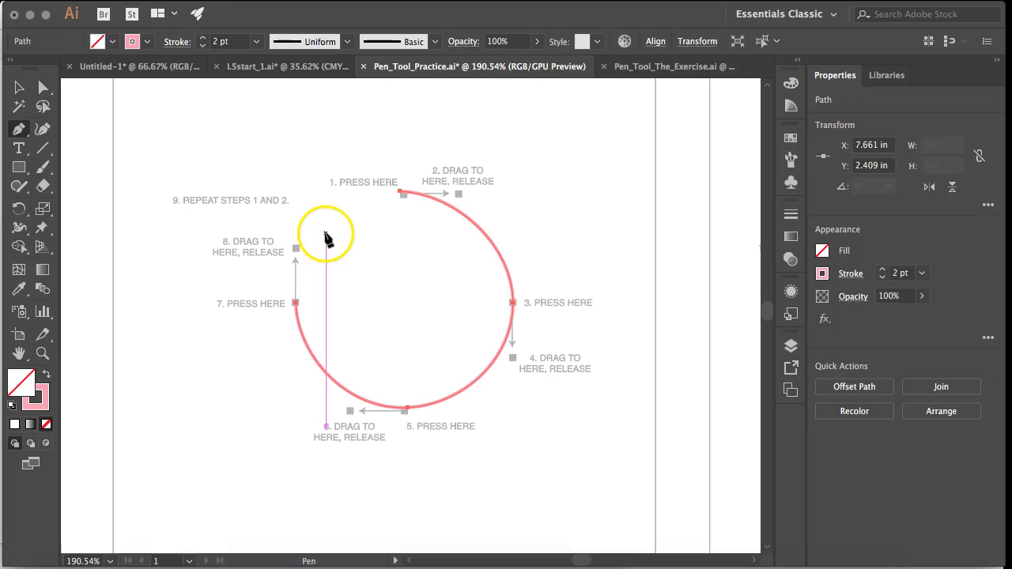
key("Delete")
- Trace the second box's circle with four smooth anchors, pulling each handle to its marker and closing the path at point 1
left_click(402, 195)
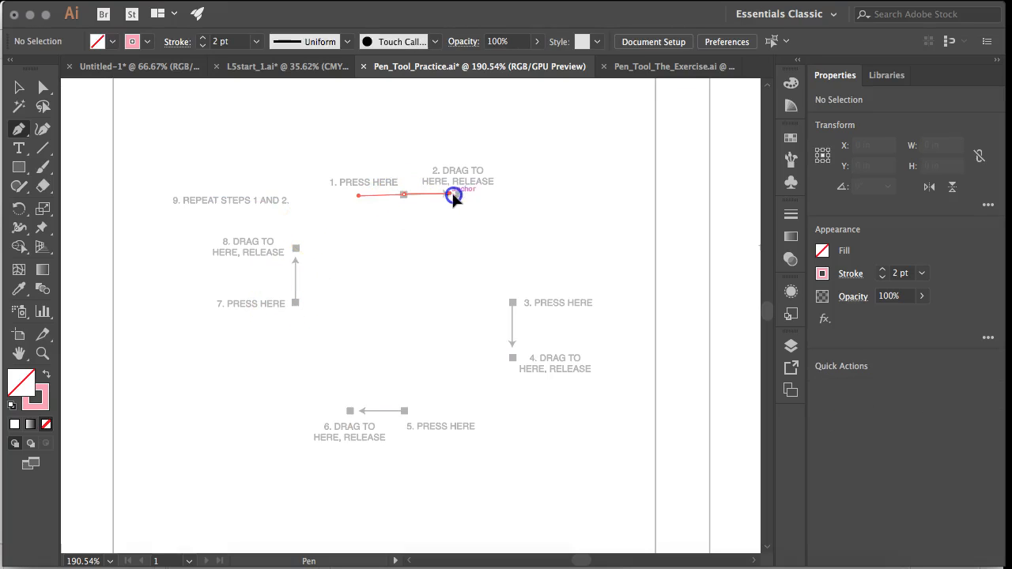
left_click_drag(461, 198, 459, 195)
left_click_drag(512, 303, 514, 358)
left_click(404, 411)
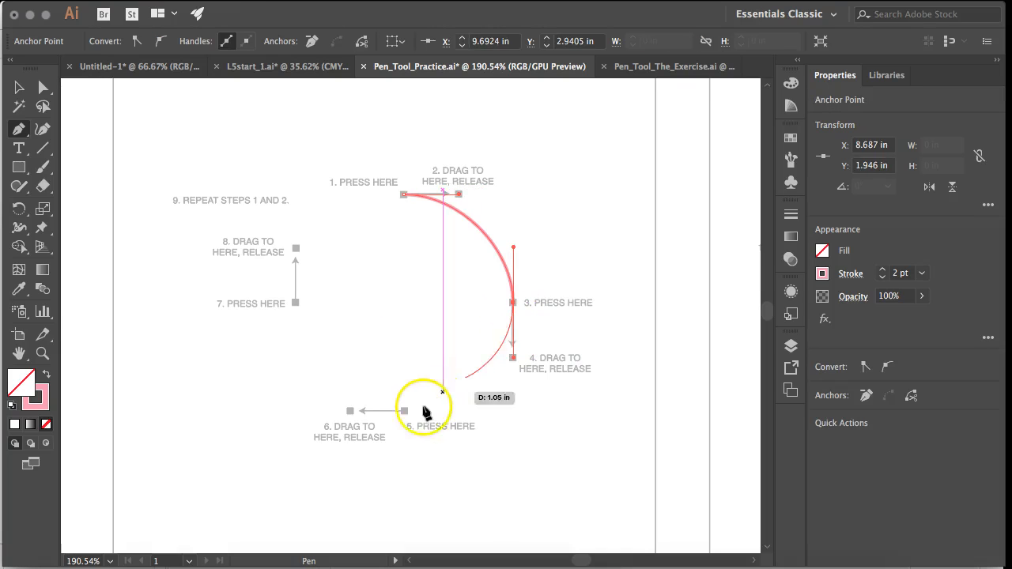
left_click_drag(405, 413, 351, 412)
left_click_drag(295, 303, 294, 247)
left_click(404, 193)
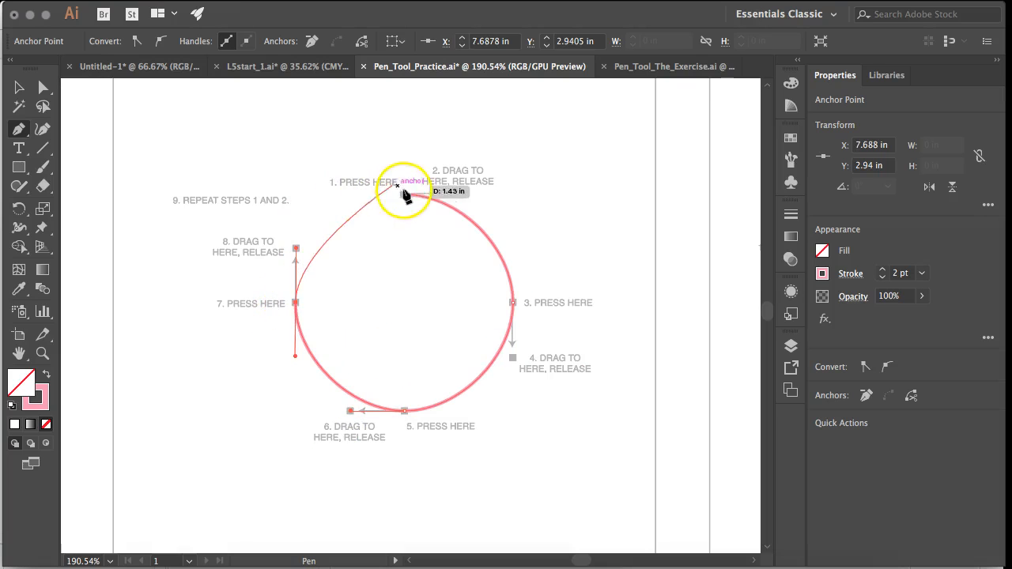
left_click_drag(405, 195, 463, 192)
- Draw the third box's scalloped path through points 1, 3, 5 and 7, pulling a new downward handle from each corner anchor to its marker
scroll(554, 258, "right", 10)
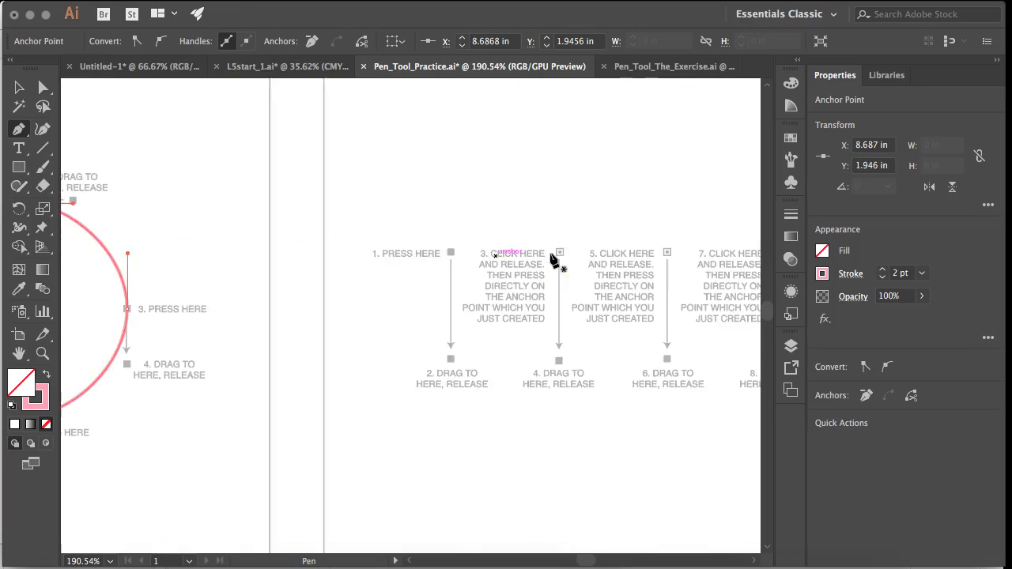
scroll(553, 258, "right", 5)
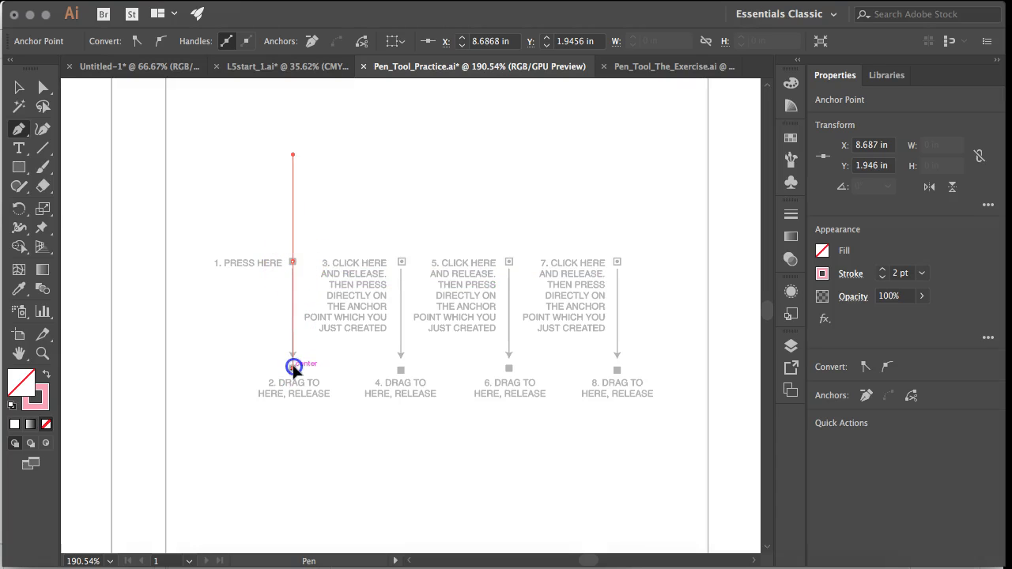
left_click_drag(294, 369, 293, 369)
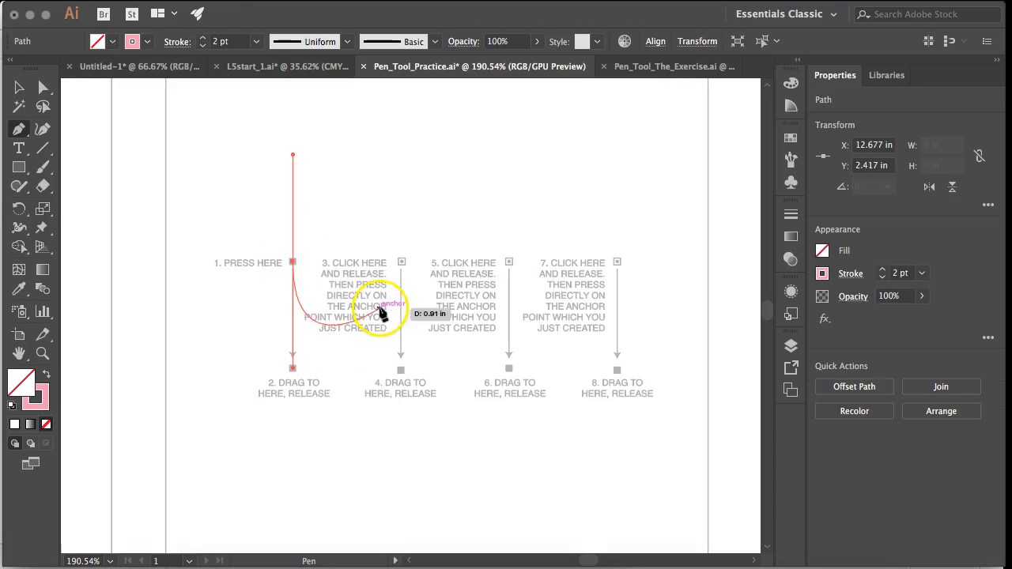
left_click(401, 261)
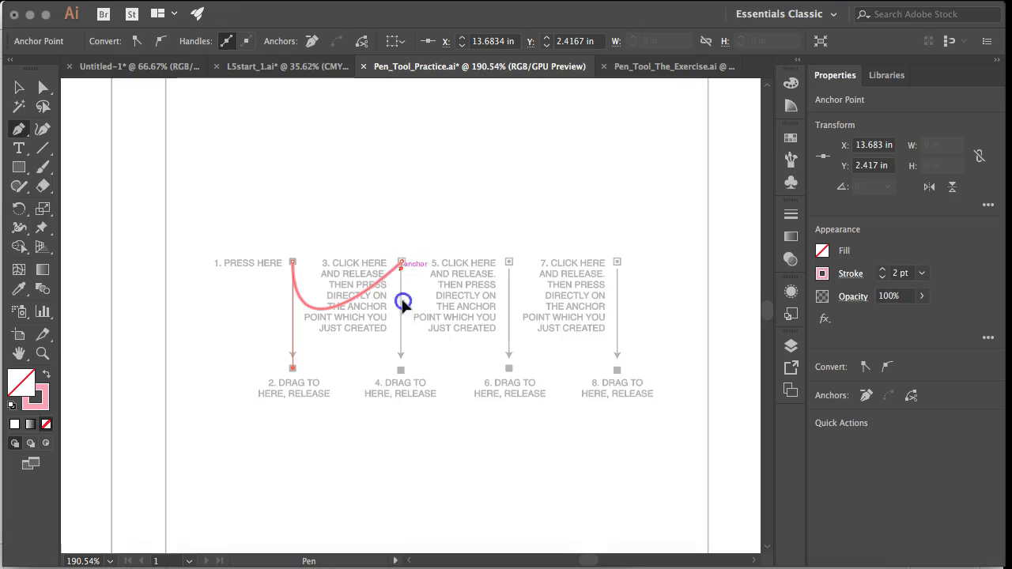
left_click_drag(403, 372, 401, 369)
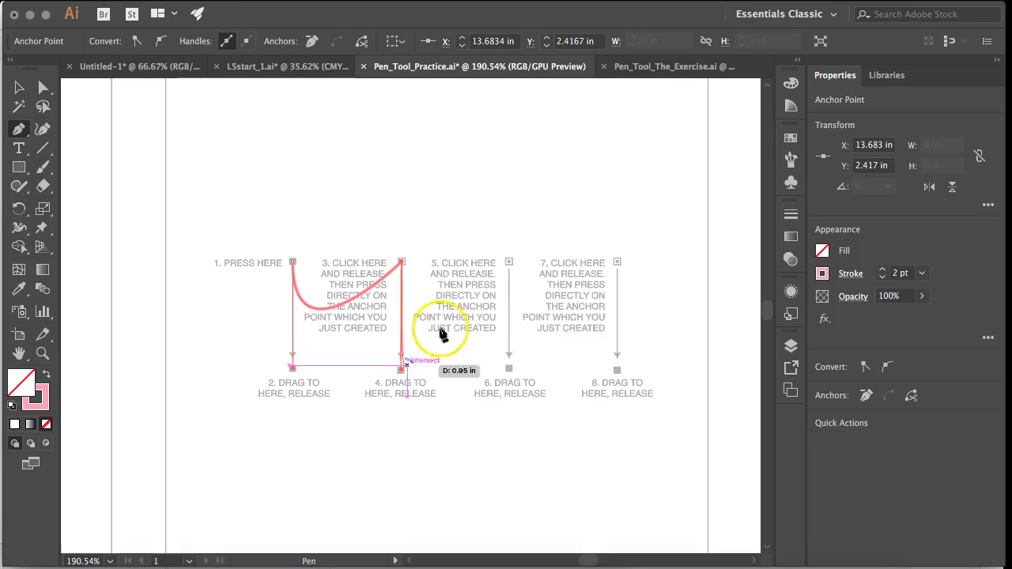
left_click(510, 264)
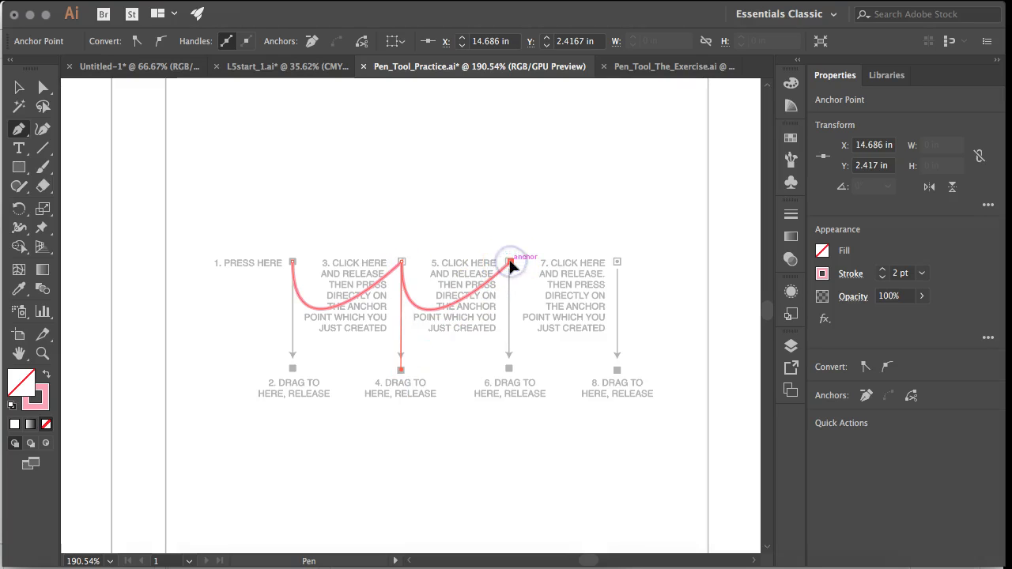
left_click_drag(509, 371, 509, 369)
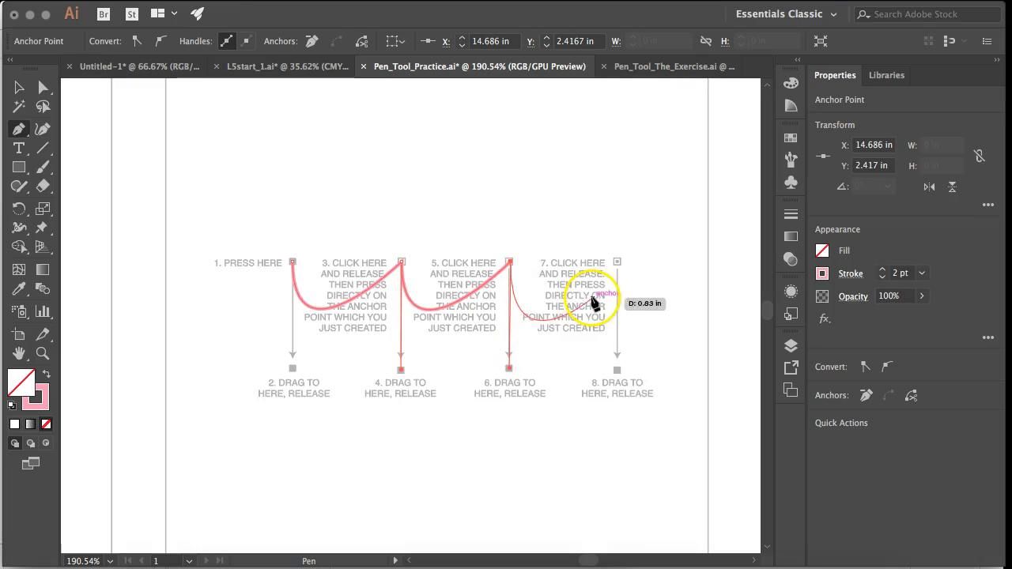
left_click(618, 263)
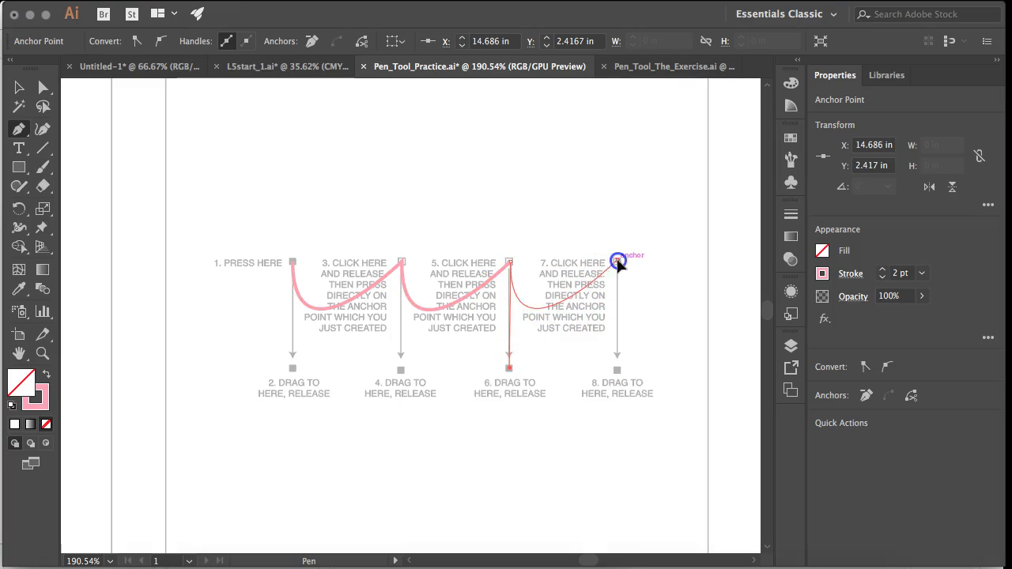
left_click_drag(618, 371, 677, 360)
- Draw the fourth box's S-curve with smooth anchors at points 1 and 4, pulling their handles diagonally to markers 2 and 5
scroll(677, 360, "down", 15)
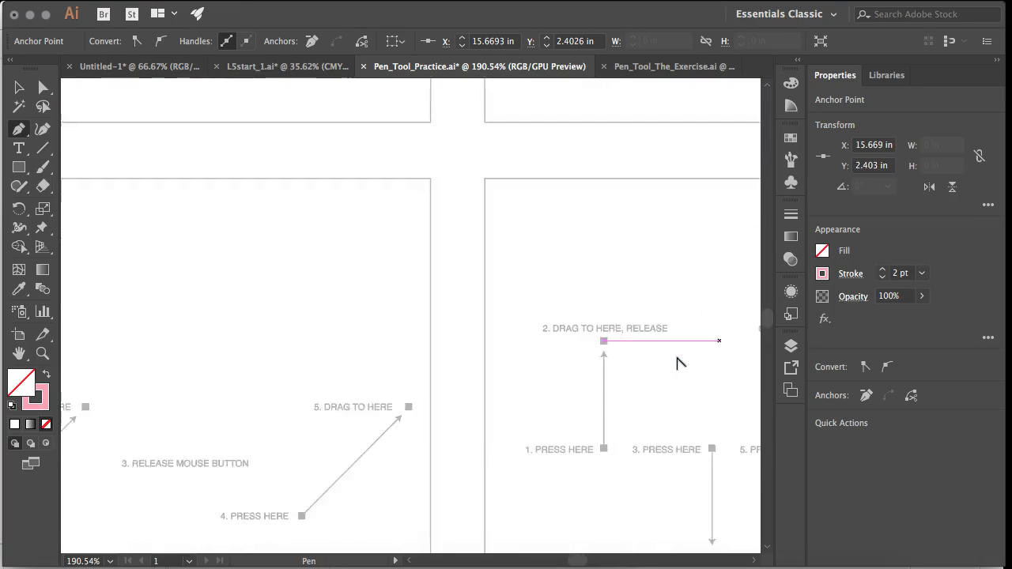
scroll(677, 360, "left", 10)
scroll(678, 359, "down", 4)
scroll(678, 360, "right", 3)
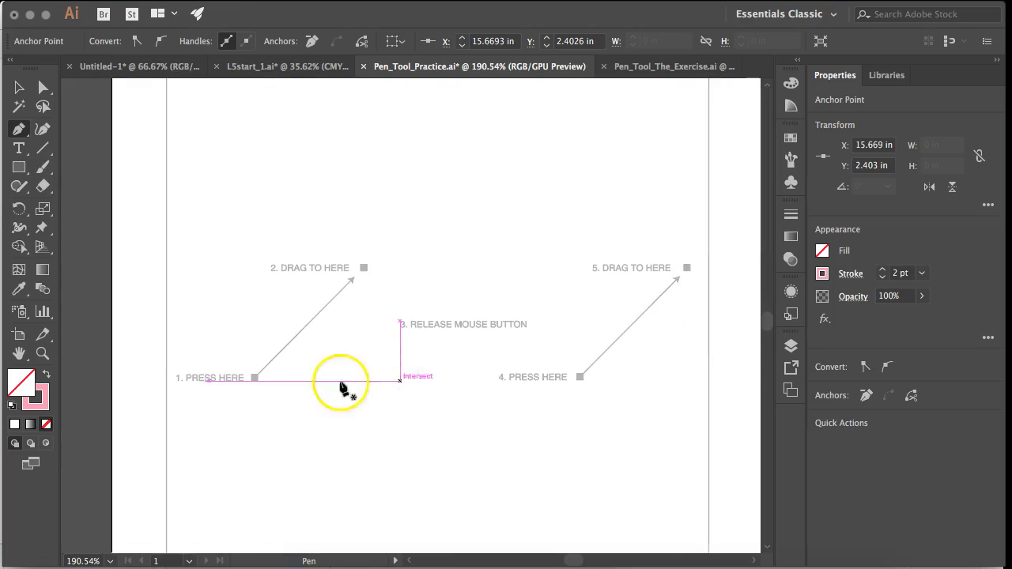
left_click_drag(254, 377, 362, 268)
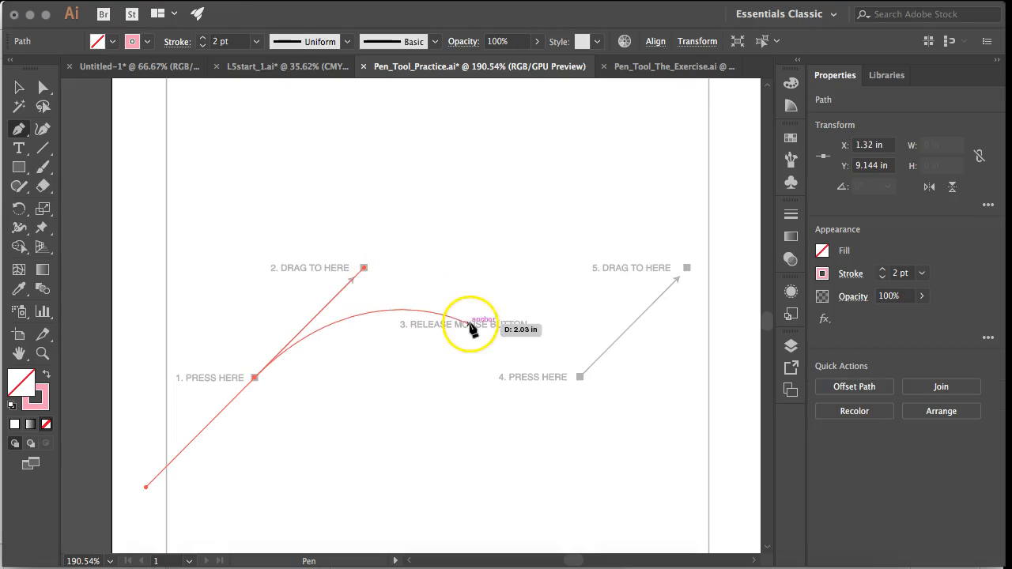
left_click_drag(580, 378, 688, 268)
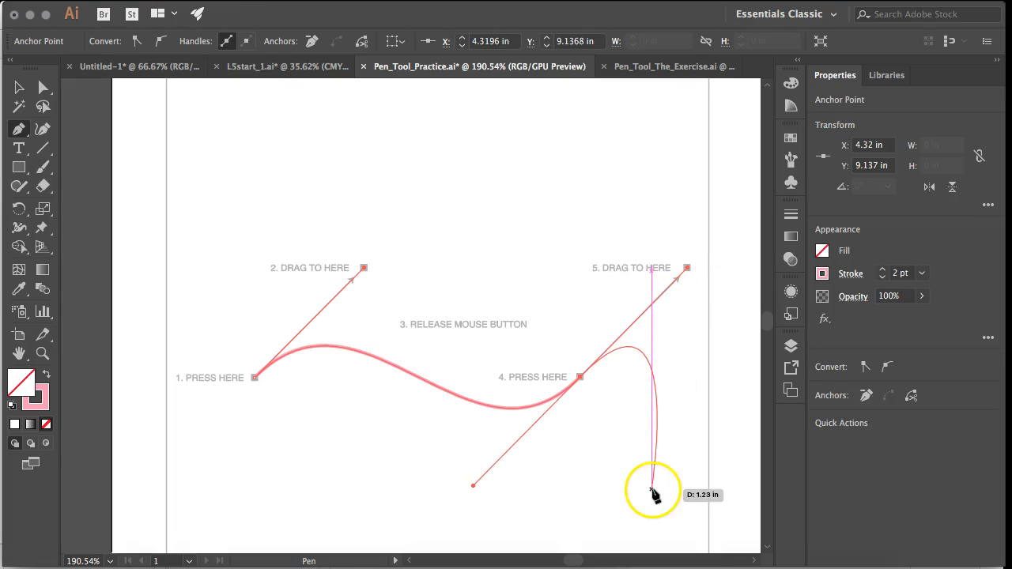
- Draw the fifth box's wave through points 1, 3, 5 and 7, pulling the handles alternately up and down to markers 2, 4, 6 and 8
scroll(648, 470, "down", 5)
scroll(649, 472, "right", 15)
scroll(649, 472, "up", 5)
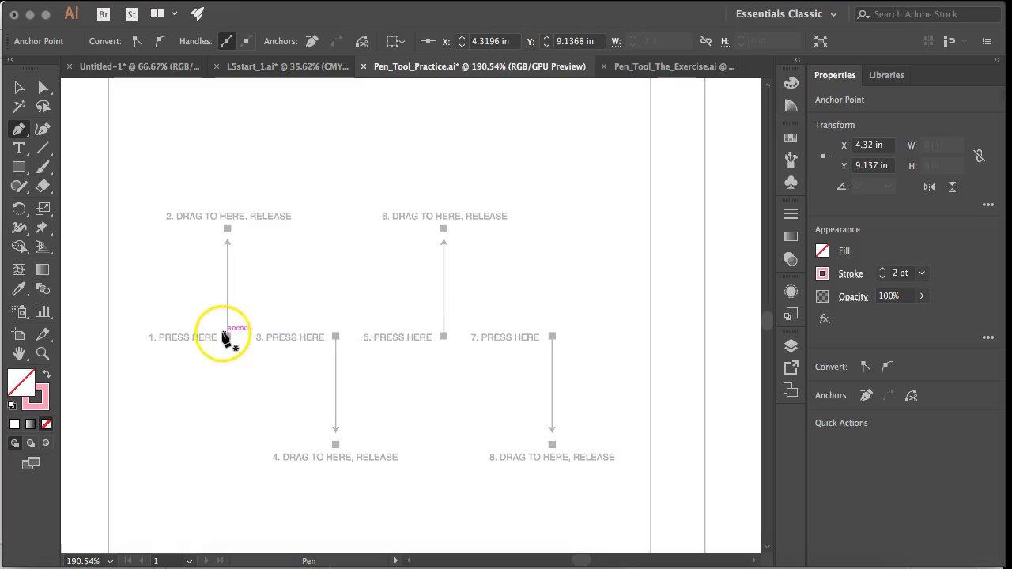
left_click_drag(226, 338, 225, 228)
left_click_drag(335, 337, 337, 445)
left_click_drag(446, 338, 444, 229)
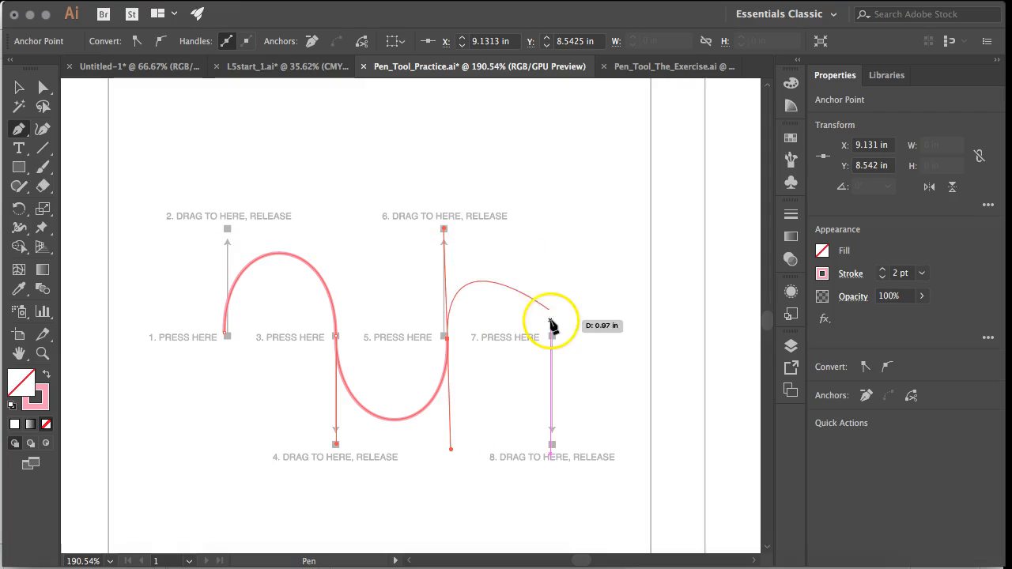
left_click_drag(552, 337, 552, 443)
- Draw the sixth box's wave with smooth anchors at points 1, 3, 5 and 7, pulling every handle down to its marker
scroll(606, 424, "right", 15)
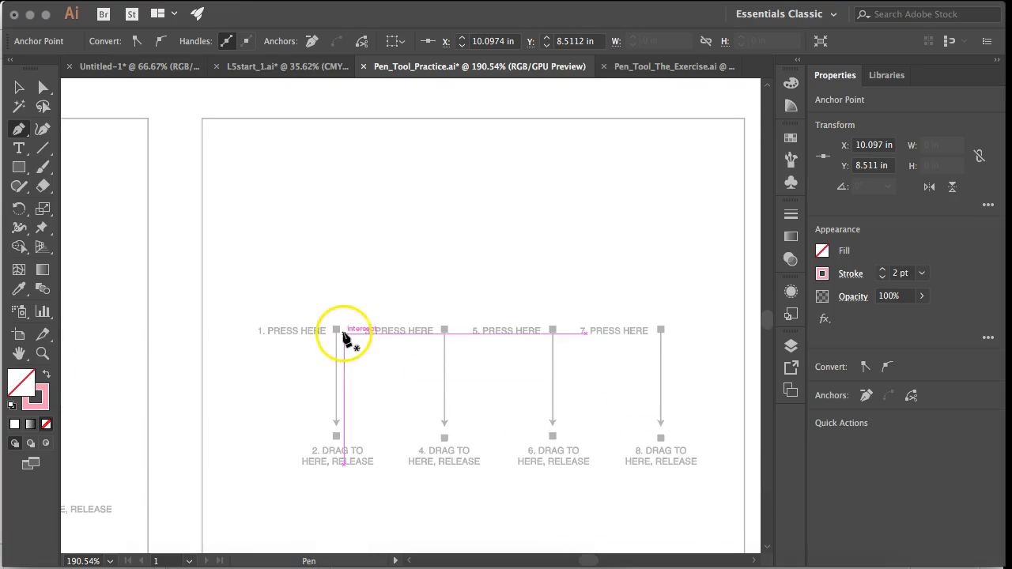
left_click_drag(337, 330, 338, 438)
left_click_drag(444, 331, 445, 441)
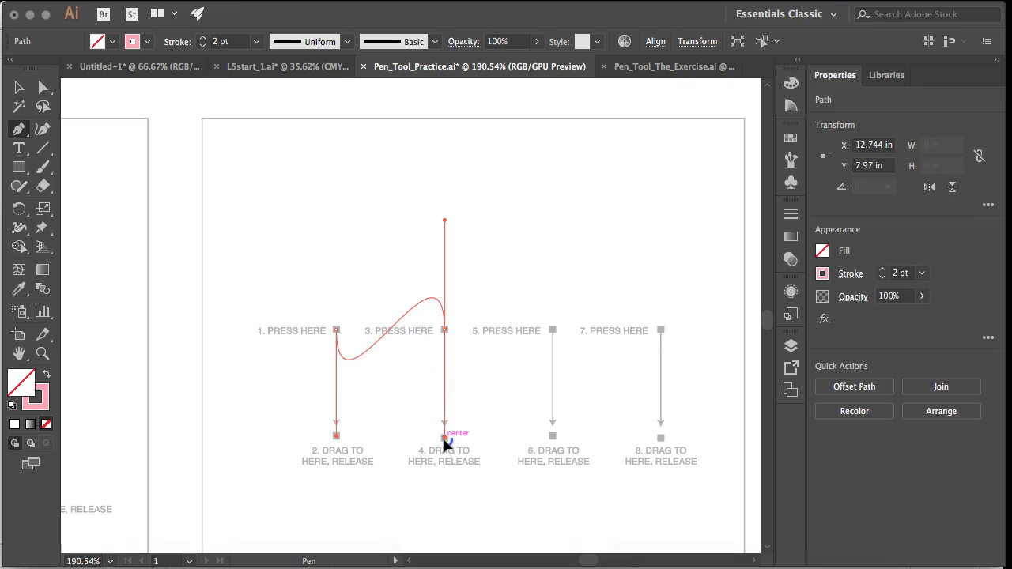
left_click_drag(552, 330, 554, 437)
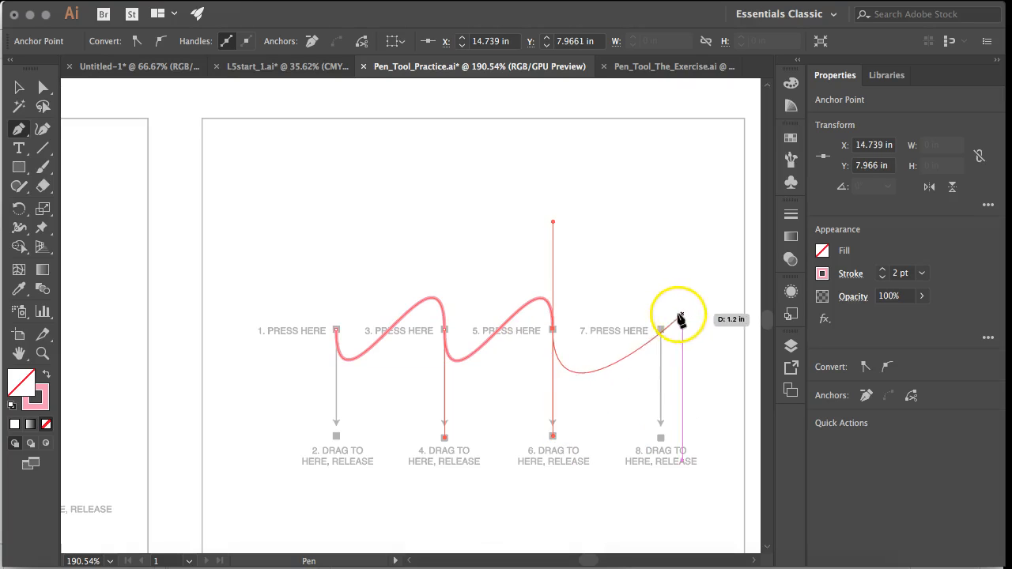
left_click_drag(662, 332, 661, 438)
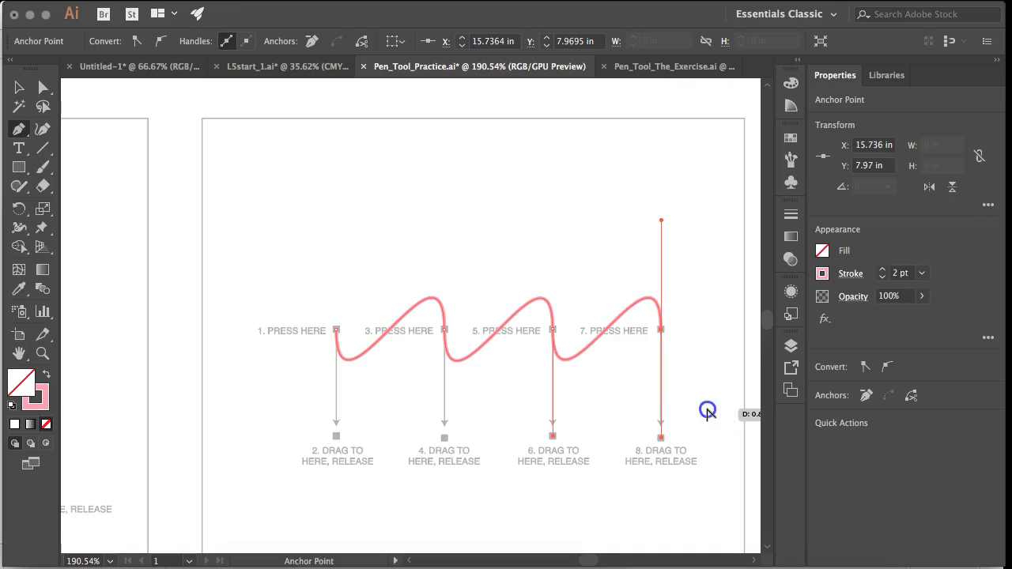
- Review all six completed exercise boxes together on the artboard at 50% zoom
scroll(708, 413, "down", 5)
scroll(707, 413, "right", 5)
key("ctrl+minus")
key("ctrl+minus")
key("ctrl+minus")
key("ctrl+minus")
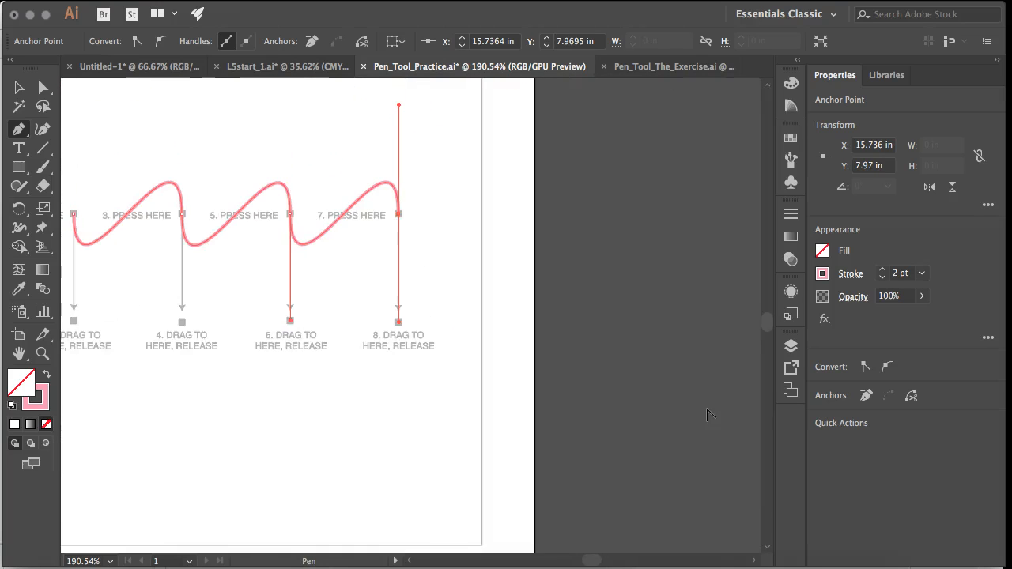
scroll(708, 414, "left", 5)
scroll(708, 413, "up", 2)
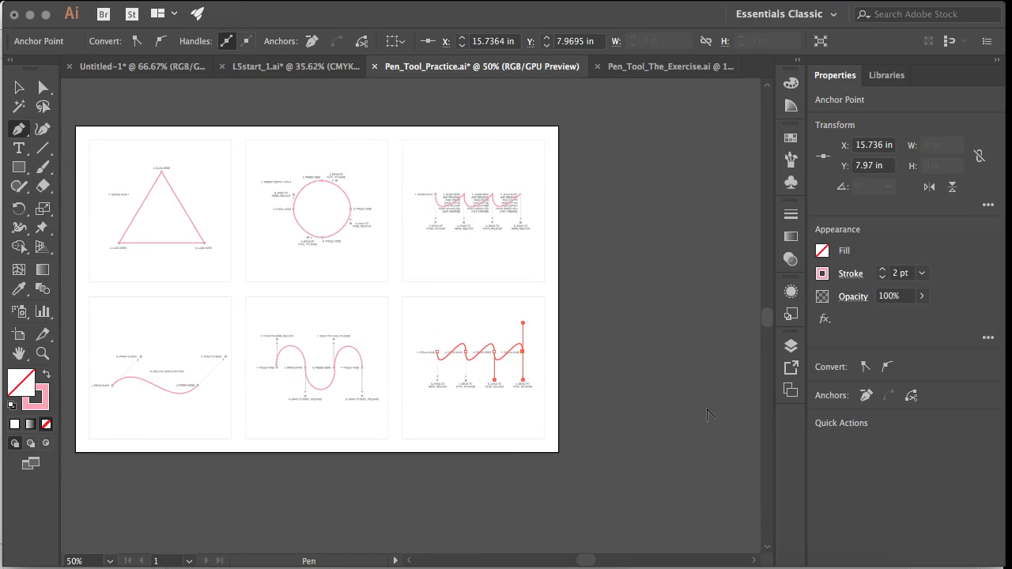
- Switch to the Pen_Tool_The_Exercise.ai document and examine its numbered guides for tracing the letters of VECTOR
left_click(645, 67)
scroll(290, 271, "right", 8)
scroll(290, 271, "up", 1)
scroll(289, 271, "left", 8)
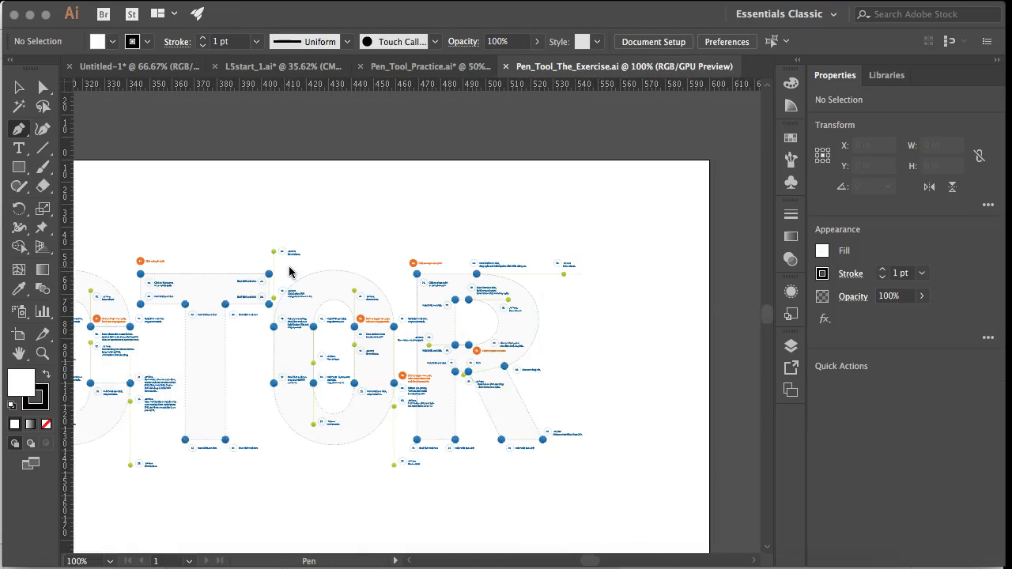
scroll(289, 271, "down", 1)
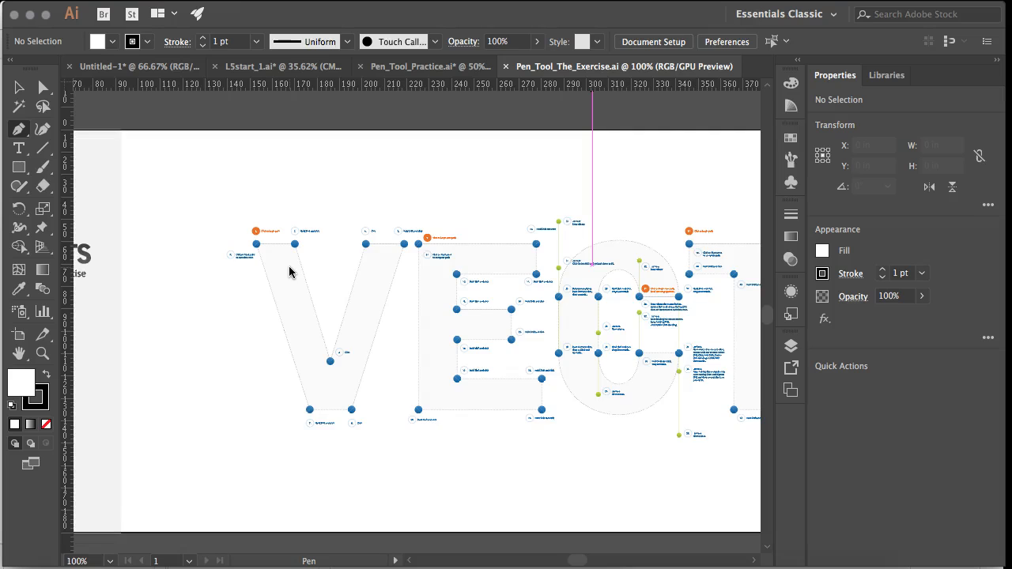
scroll(288, 271, "right", 7)
scroll(289, 271, "up", 1)
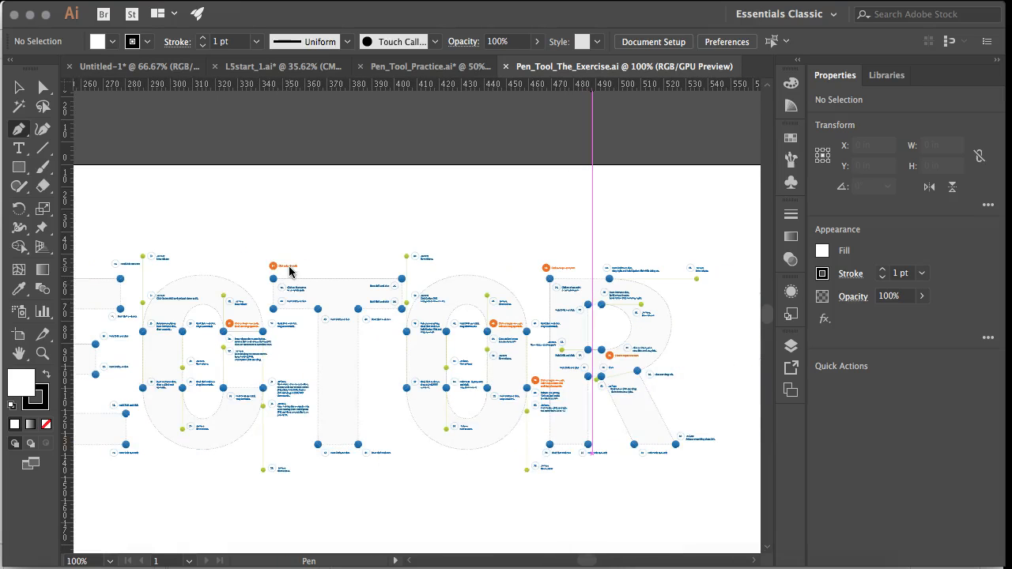